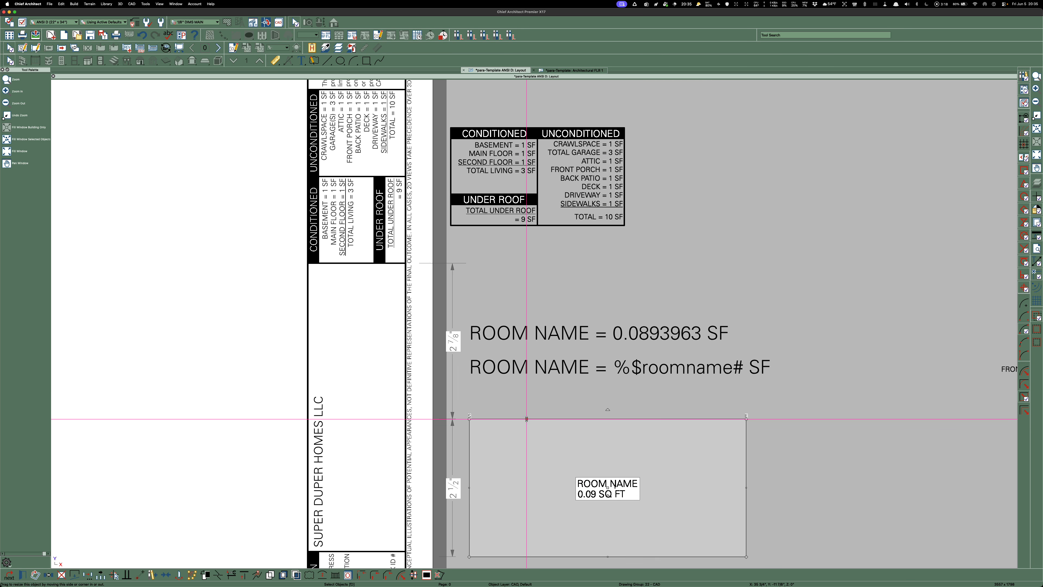
# Set the width of the ROOM NAME rectangle below the sample text lines to 6 inches
pyautogui.click(527, 420)
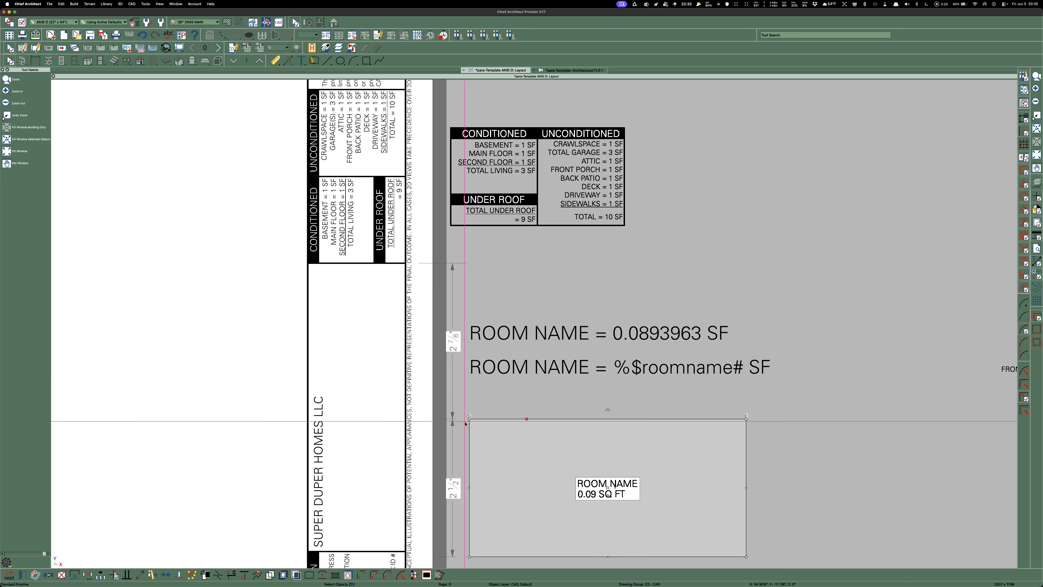
pyautogui.click(746, 431)
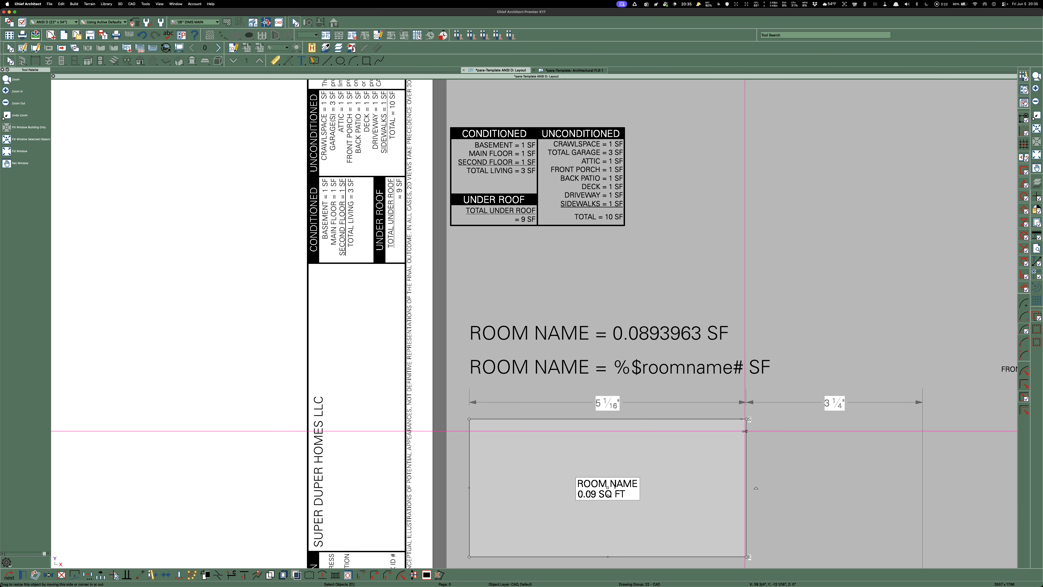
pyautogui.click(603, 407)
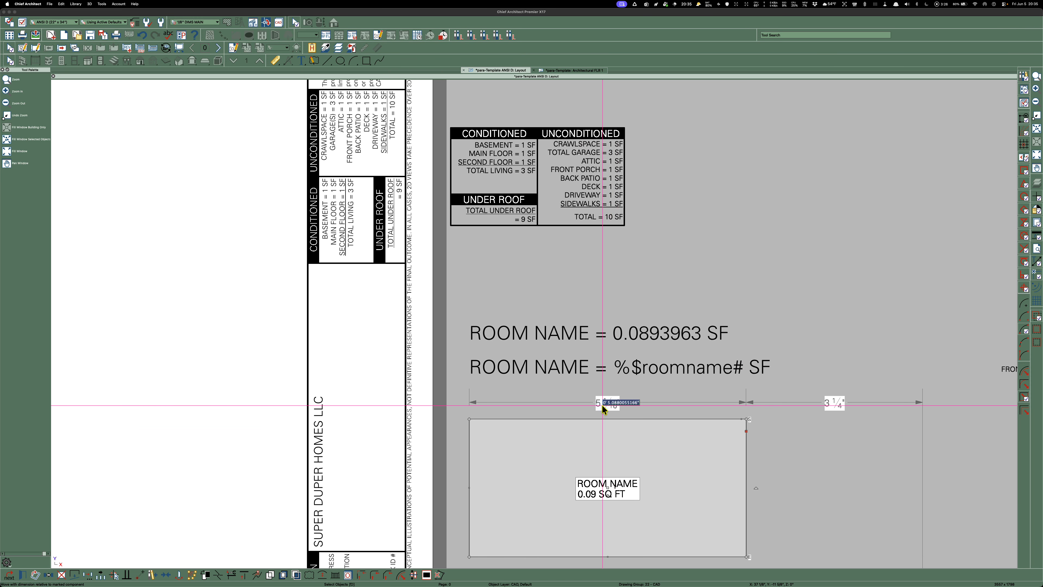
pyautogui.write('6')
pyautogui.press('Return')
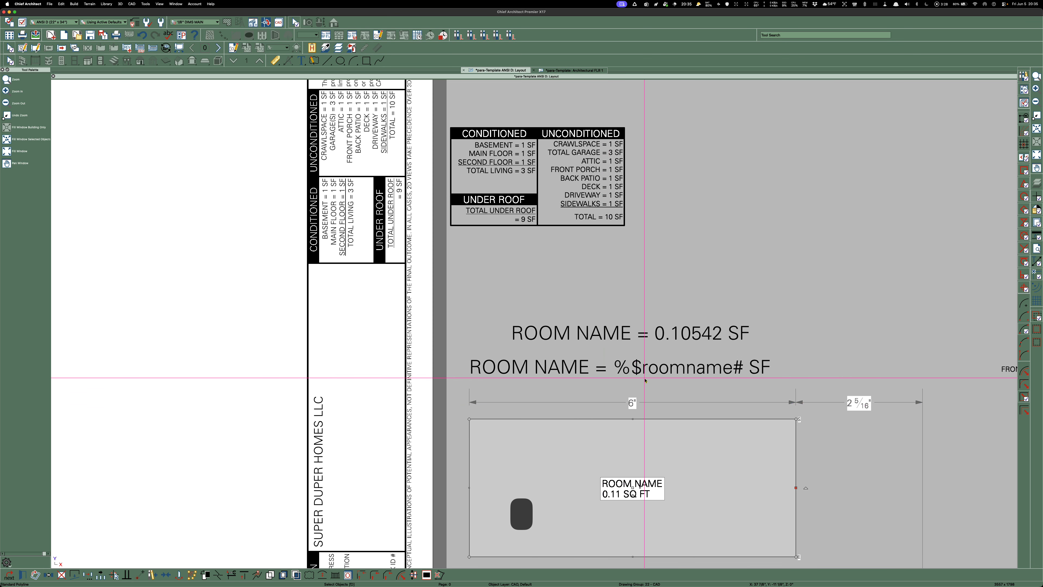
# Set the height of the ROOM NAME rectangle to 3 inches by its lower edge
pyautogui.click(740, 557)
pyautogui.click(822, 488)
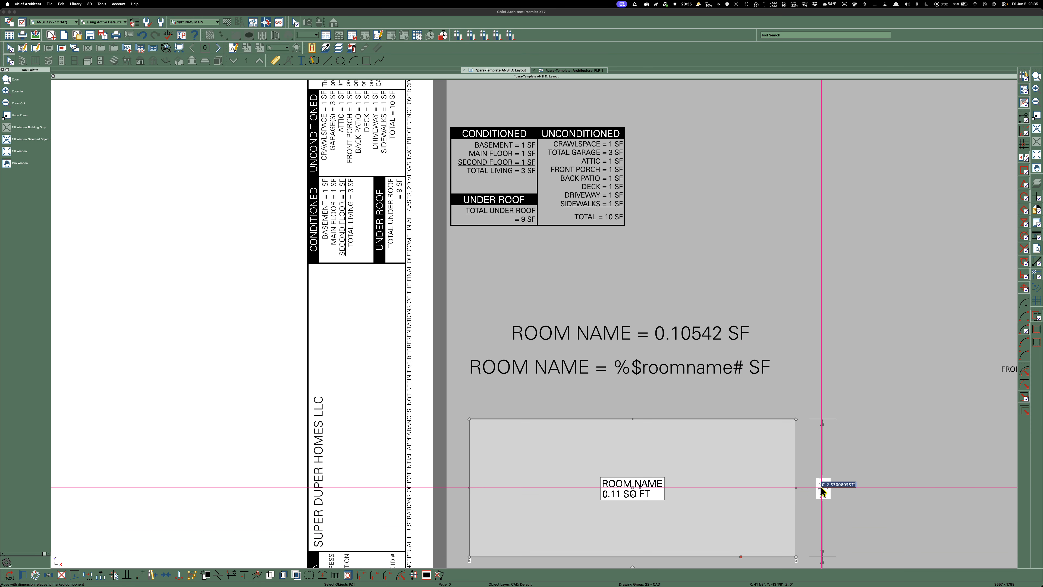
pyautogui.write('3')
pyautogui.press('Return')
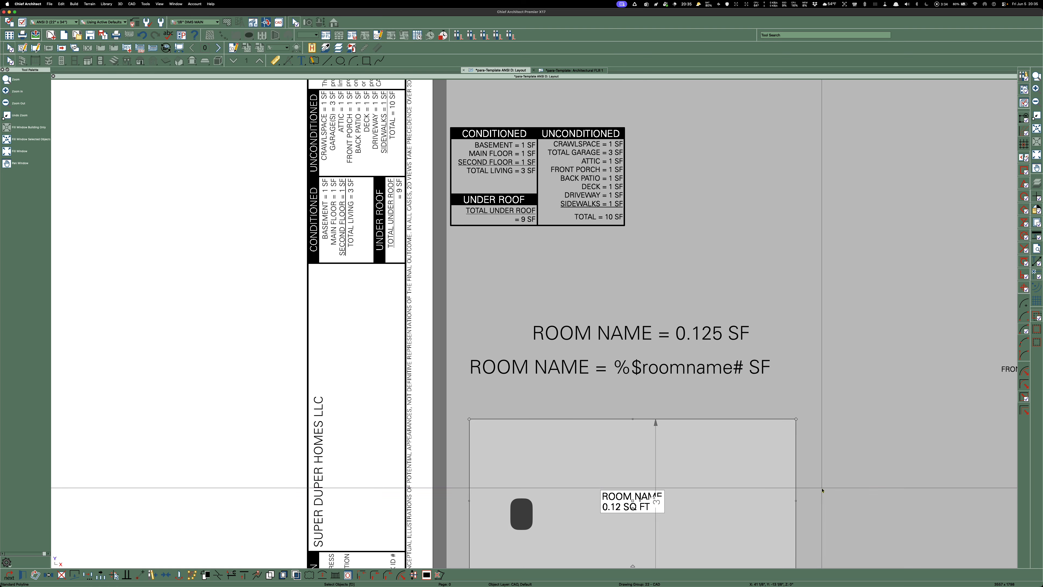
# Look at the resized rectangle, check the room area boxes in the Architectural FLR 1 plan view, and return to the layout
pyautogui.scroll(-2, 537, 375)
pyautogui.scroll(2, 609, 498)
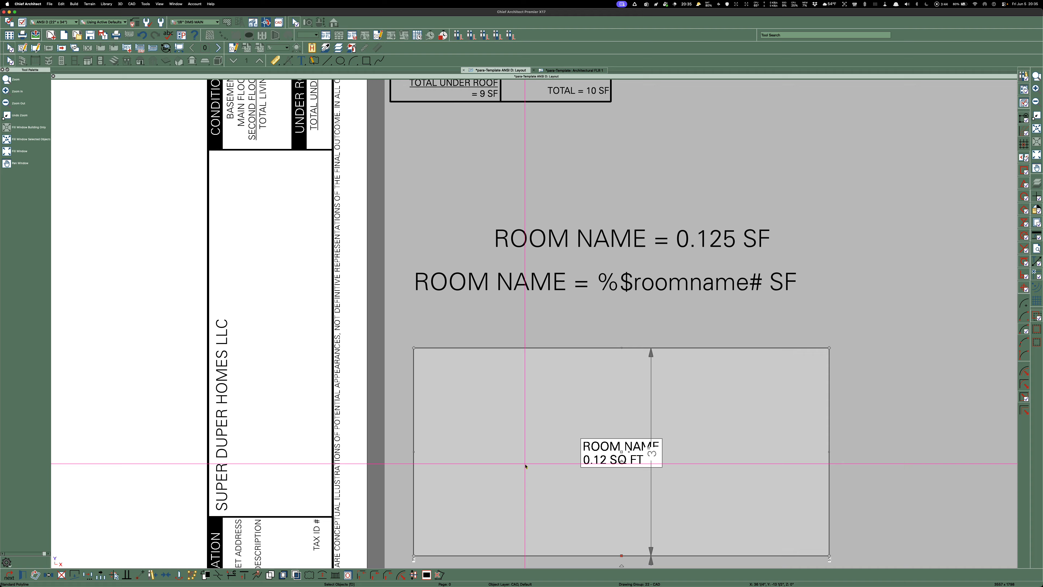
pyautogui.scroll(-2, 600, 467)
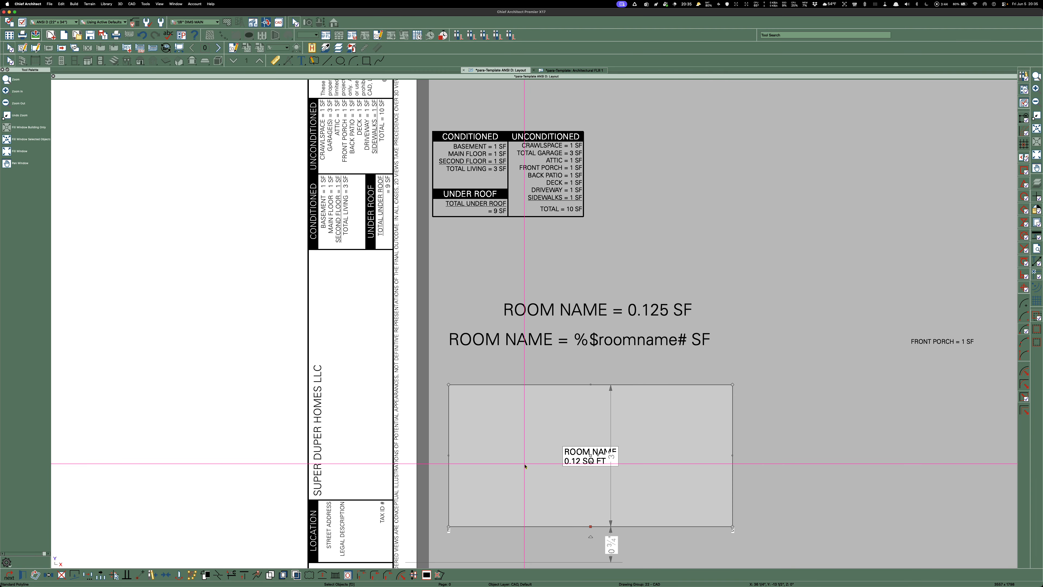
pyautogui.click(572, 71)
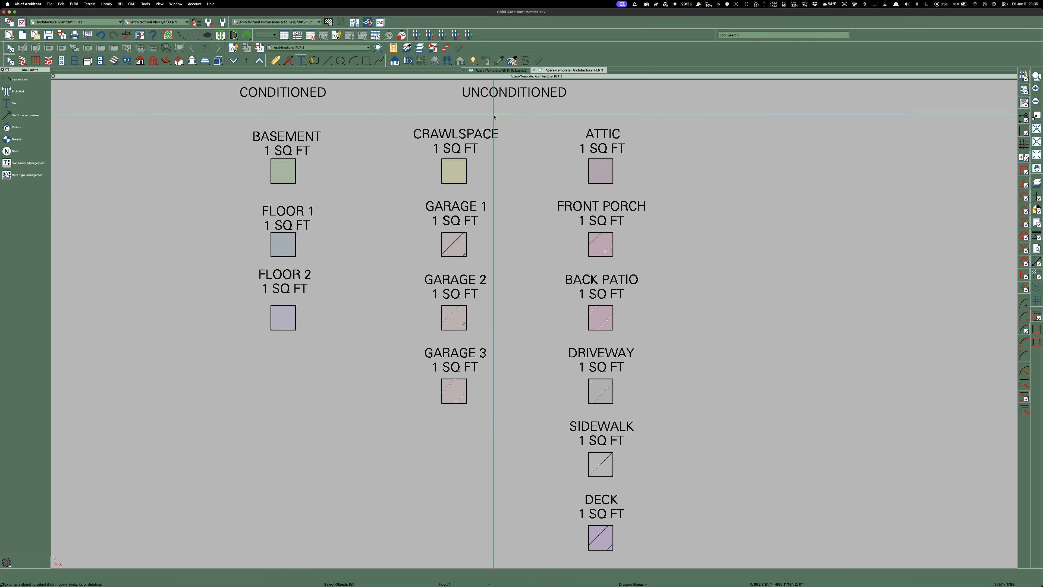
pyautogui.click(508, 71)
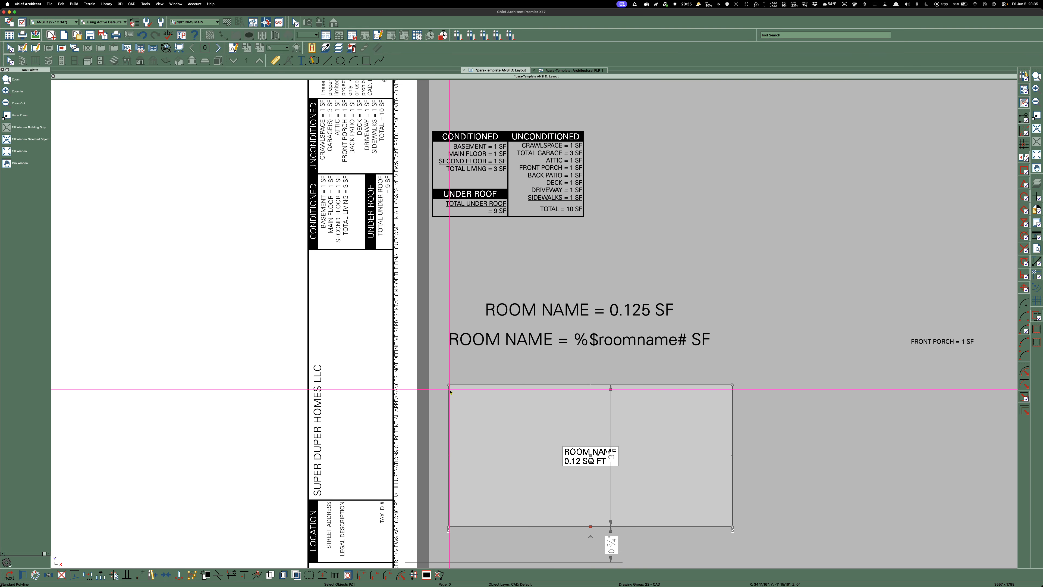
# Open the ROOM NAME rectangle's specification and examine the area macro in its specified label text
pyautogui.doubleClick(547, 385)
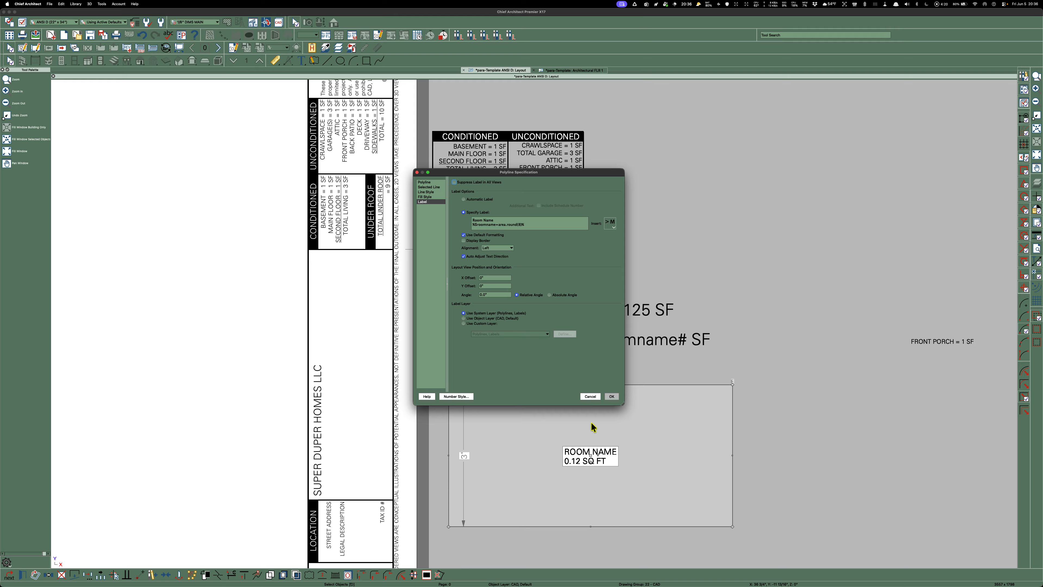
pyautogui.click(473, 224)
pyautogui.write('%')
pyautogui.write('%')
pyautogui.click(486, 226)
# Give the ROOM NAME rectangle a solid fill in a custom brown colour with 90% transparency
pyautogui.click(426, 197)
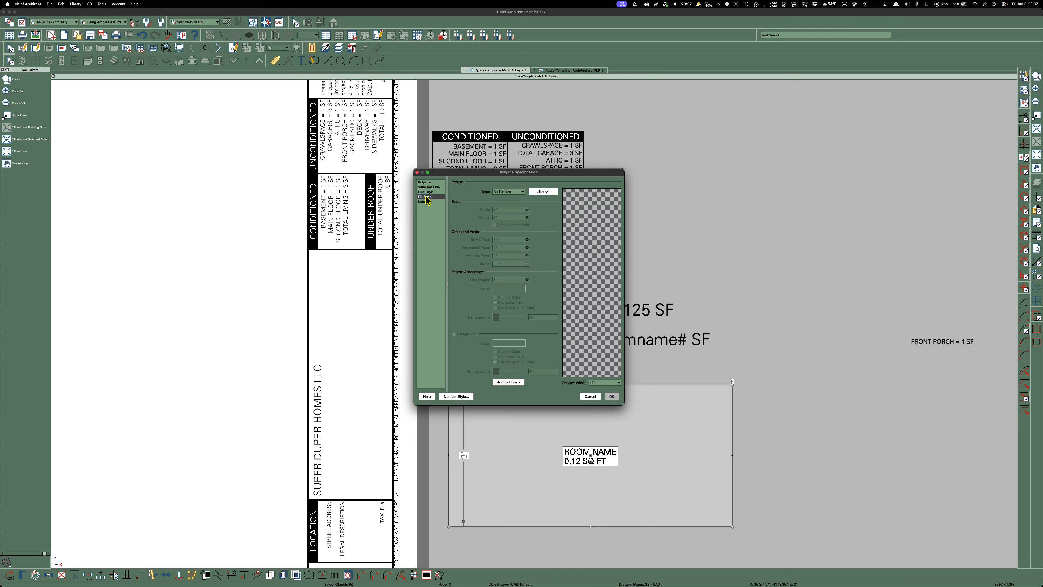
pyautogui.click(507, 192)
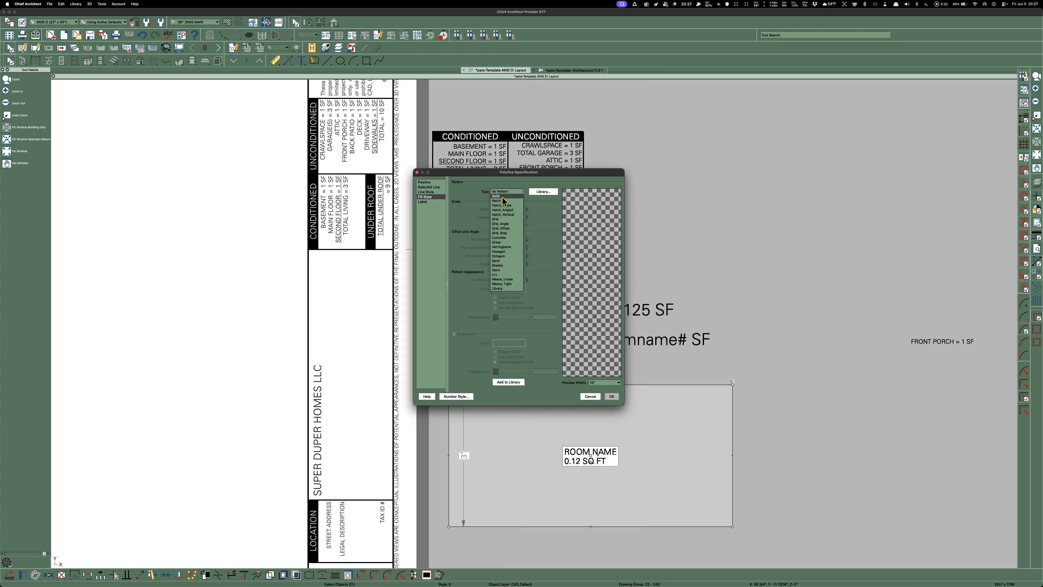
pyautogui.click(506, 201)
pyautogui.click(518, 290)
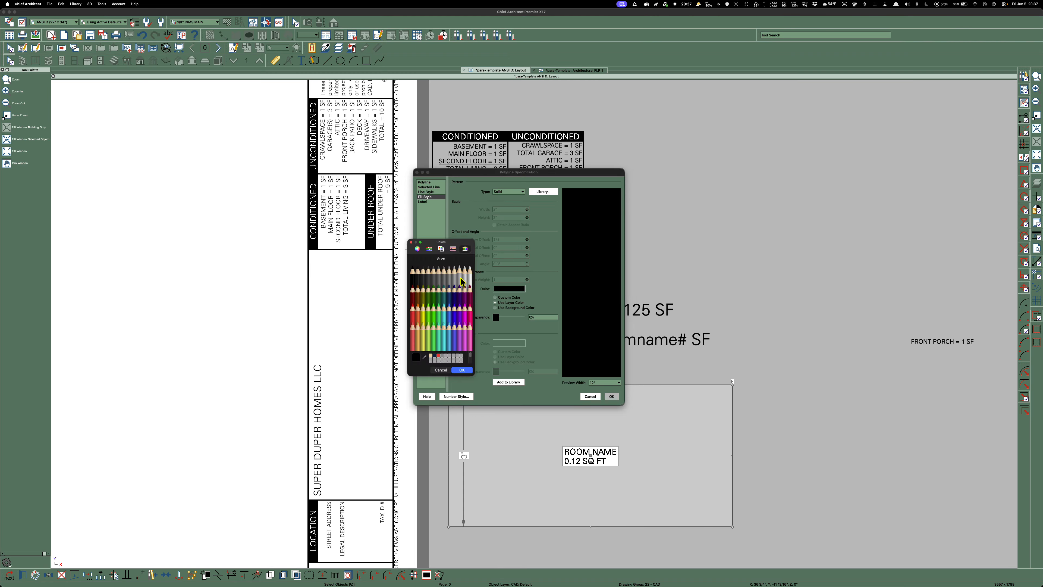
pyautogui.click(419, 292)
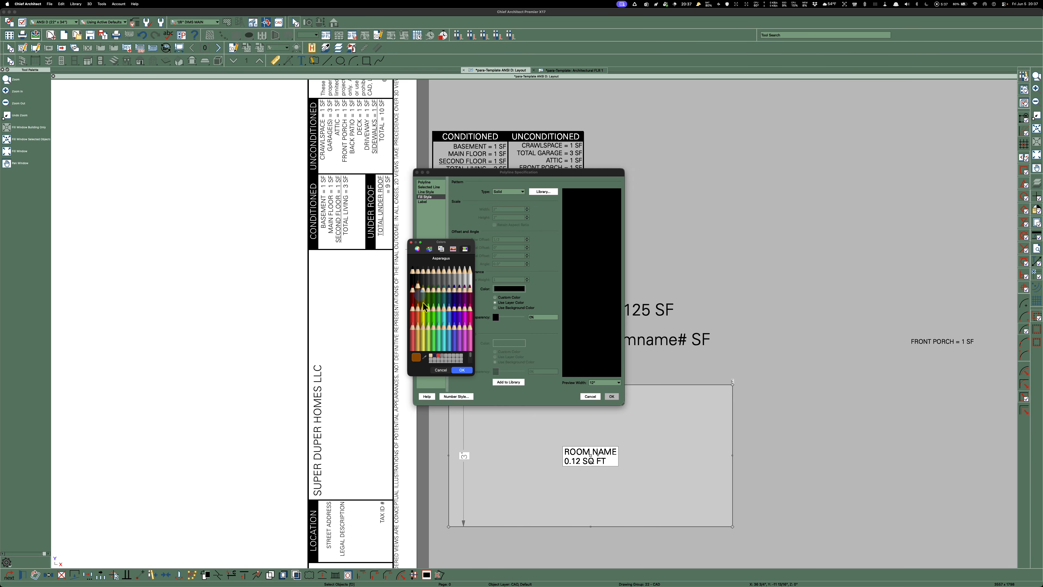
pyautogui.click(462, 370)
pyautogui.write('90')
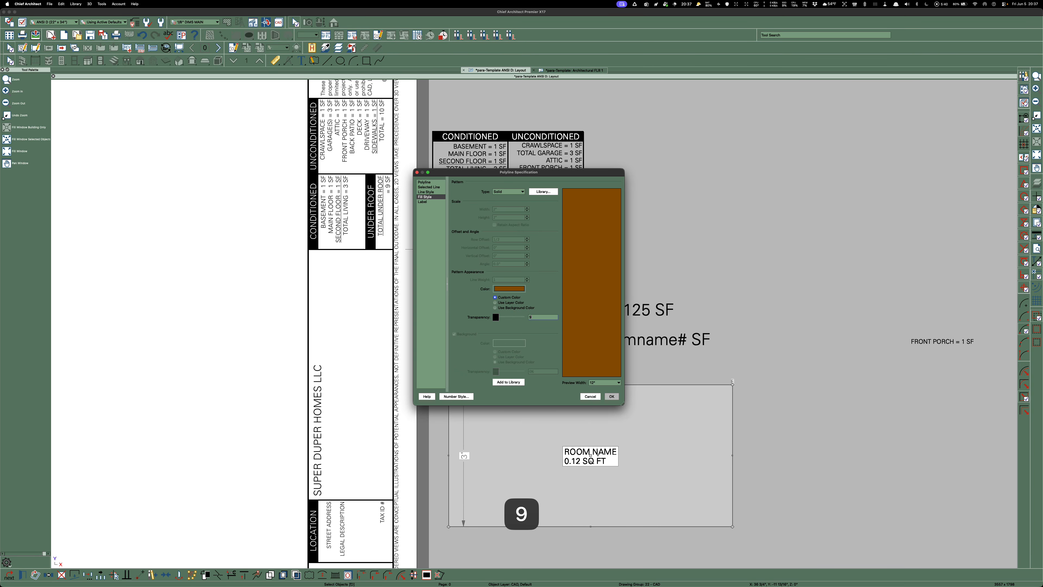
pyautogui.press('Return')
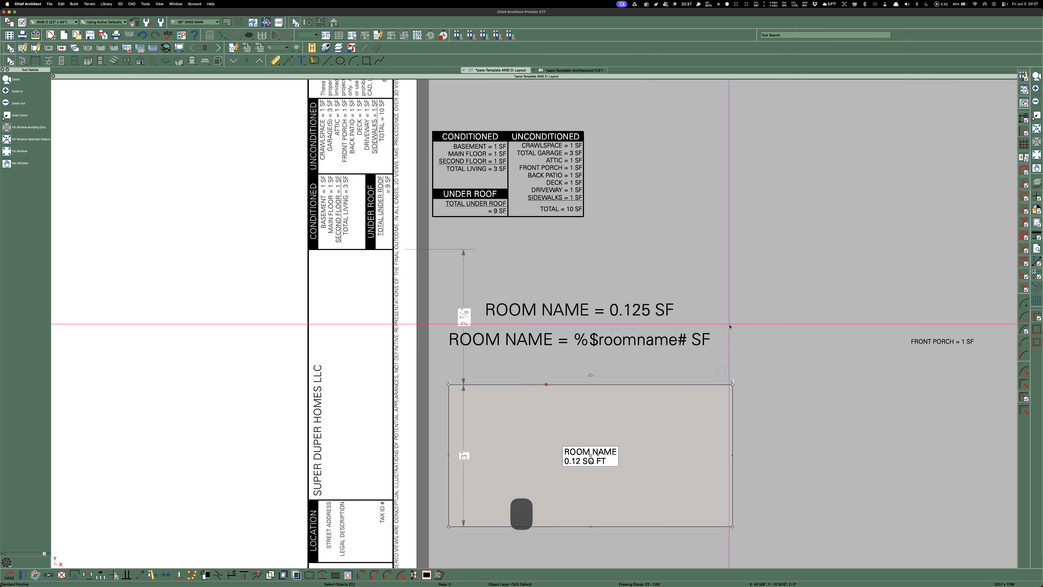
pyautogui.click(787, 280)
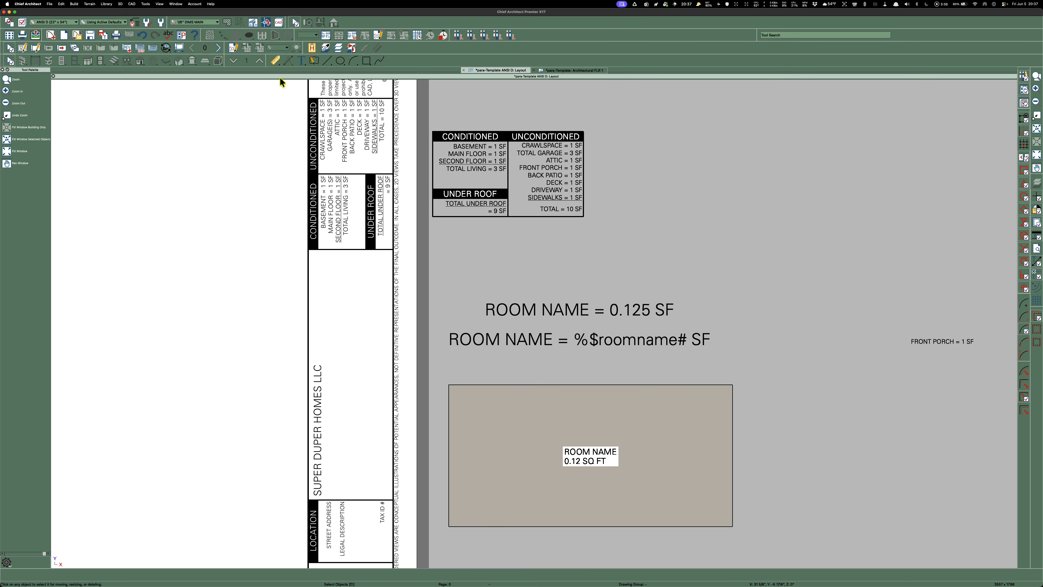
# Switch to the Architectural FLR 1 plan view and examine the living room, the garage and the area boxes below the sheet
pyautogui.click(586, 68)
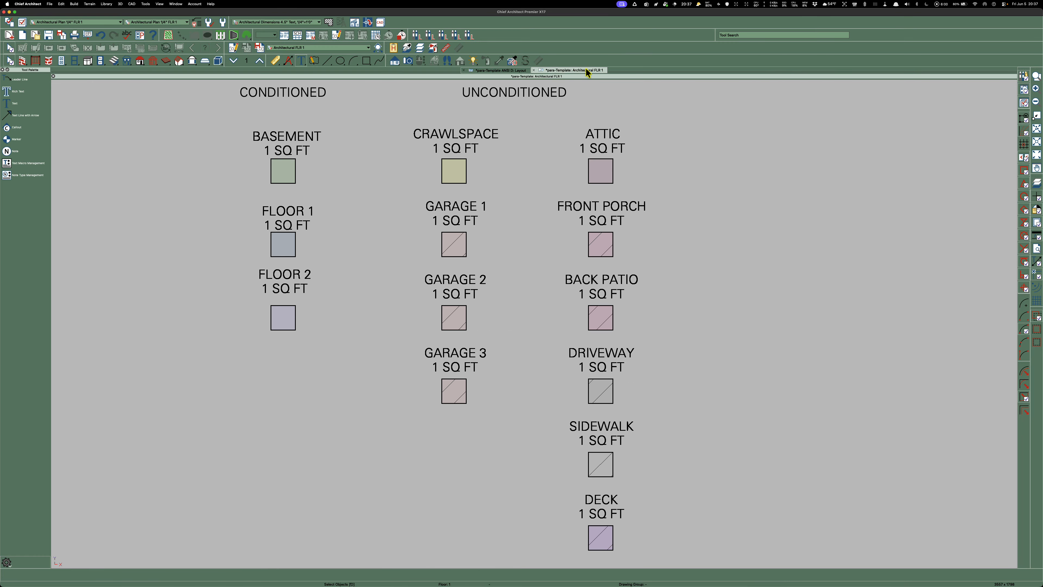
pyautogui.scroll(-3, 531, 329)
pyautogui.scroll(-4, 551, 368)
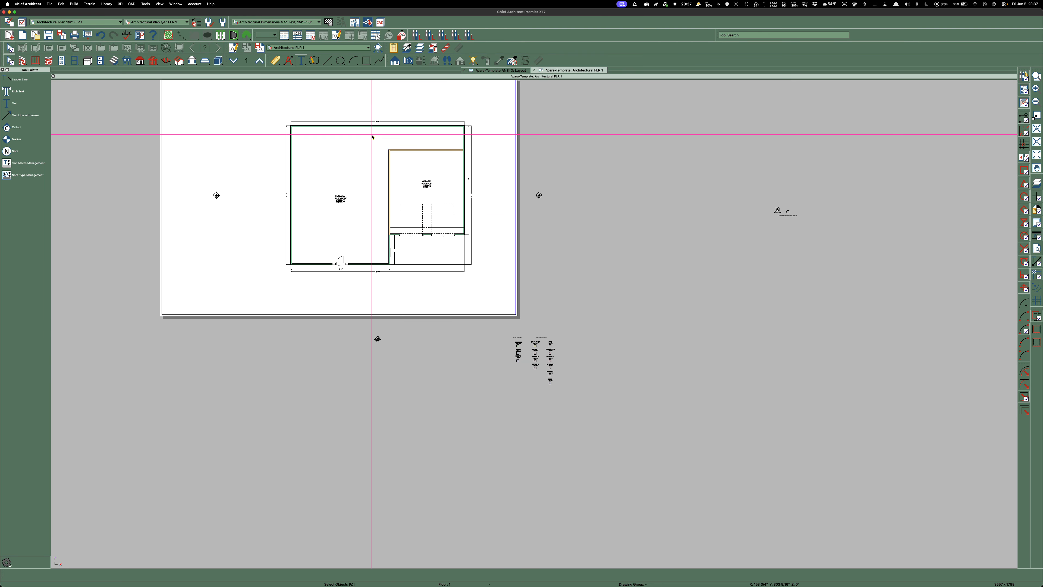
pyautogui.scroll(5, 340, 199)
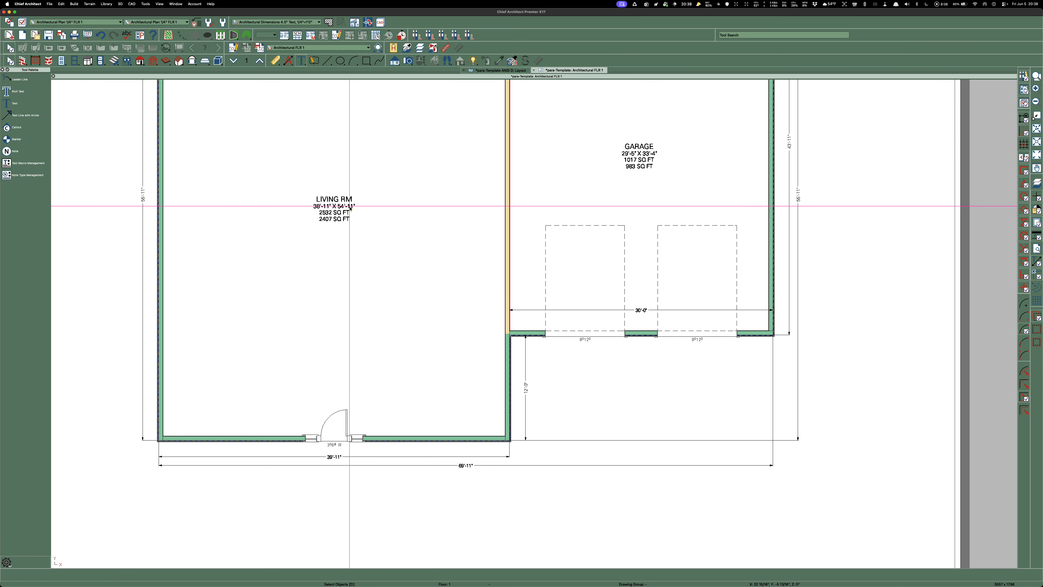
pyautogui.scroll(-5, 361, 174)
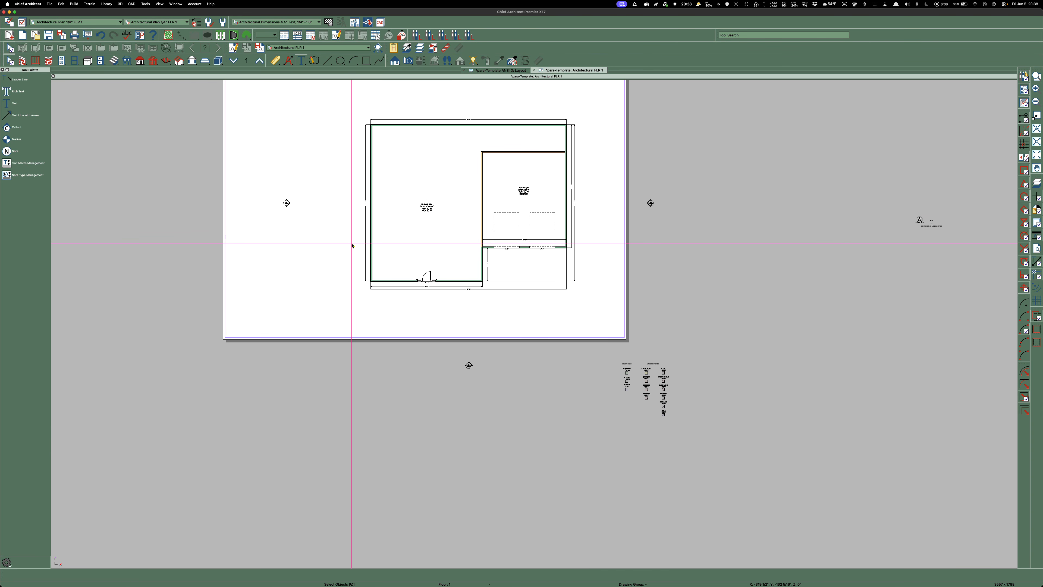
pyautogui.scroll(-1, 328, 242)
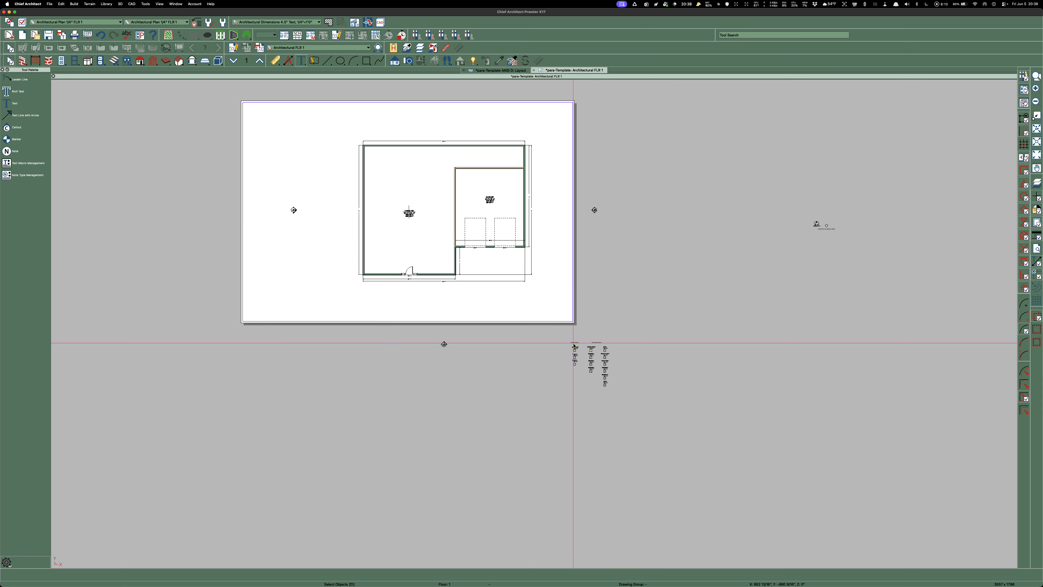
pyautogui.scroll(7, 579, 347)
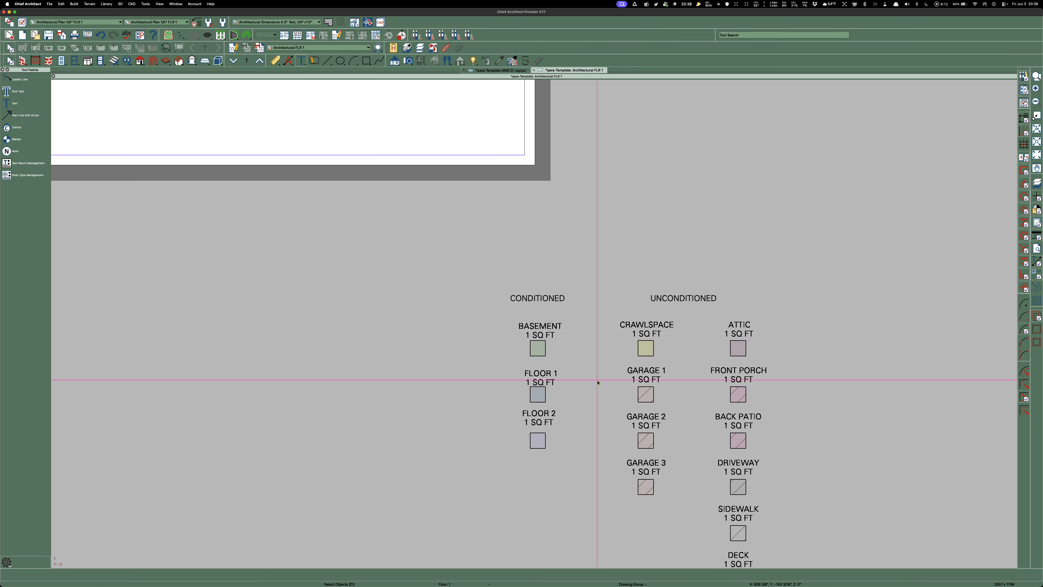
pyautogui.moveTo(576, 404); pyautogui.dragTo(517, 367)
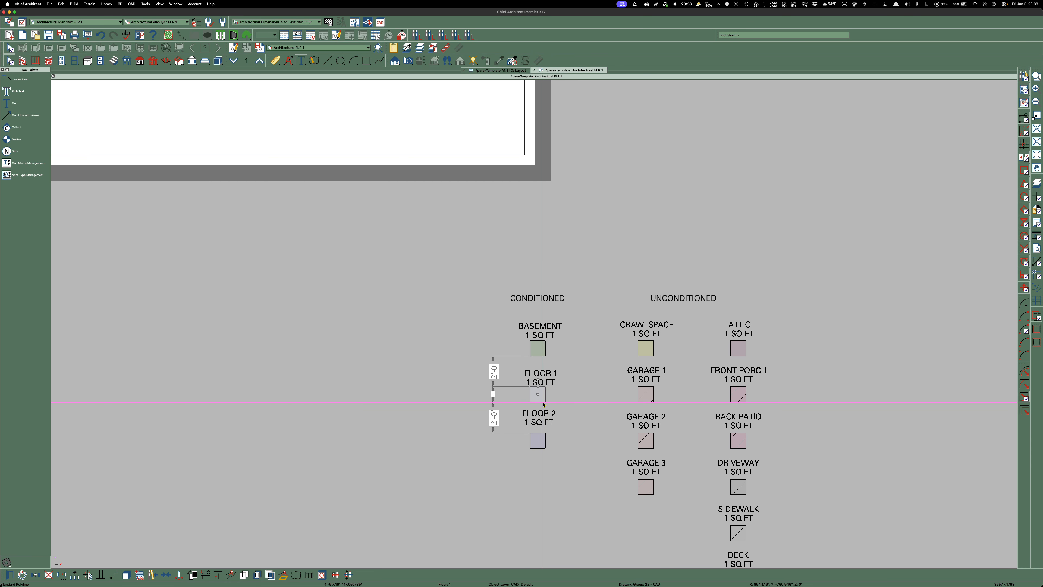
pyautogui.press('super')
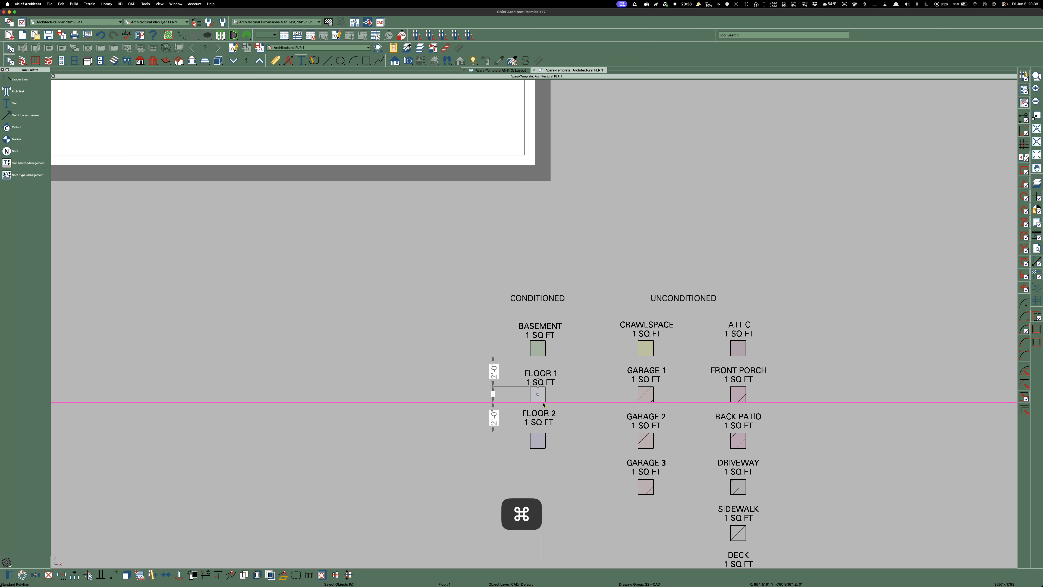
pyautogui.press('super+x')
pyautogui.scroll(-8, 543, 404)
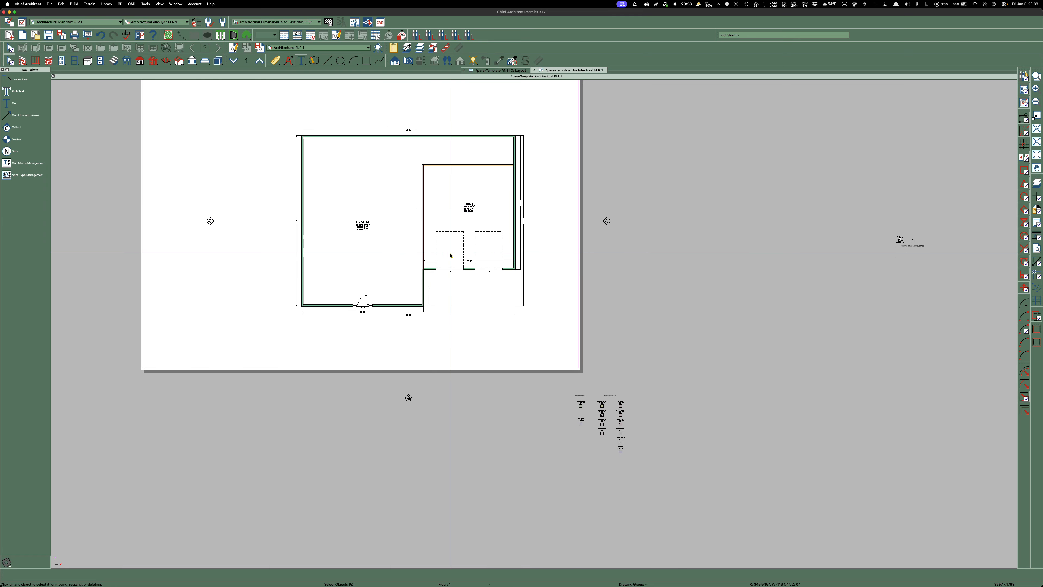
pyautogui.press('super')
pyautogui.press('super+z')
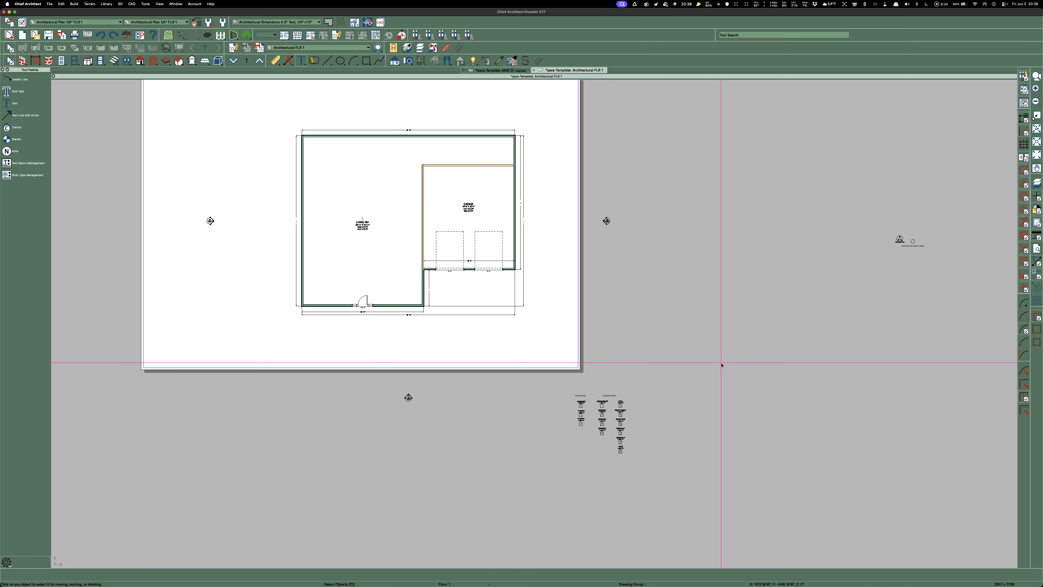
# Copy the FLOOR 1 area box and paste the copy into the empty space outside the sheet, up and to the right of the plan
pyautogui.scroll(5, 616, 396)
pyautogui.click(540, 423)
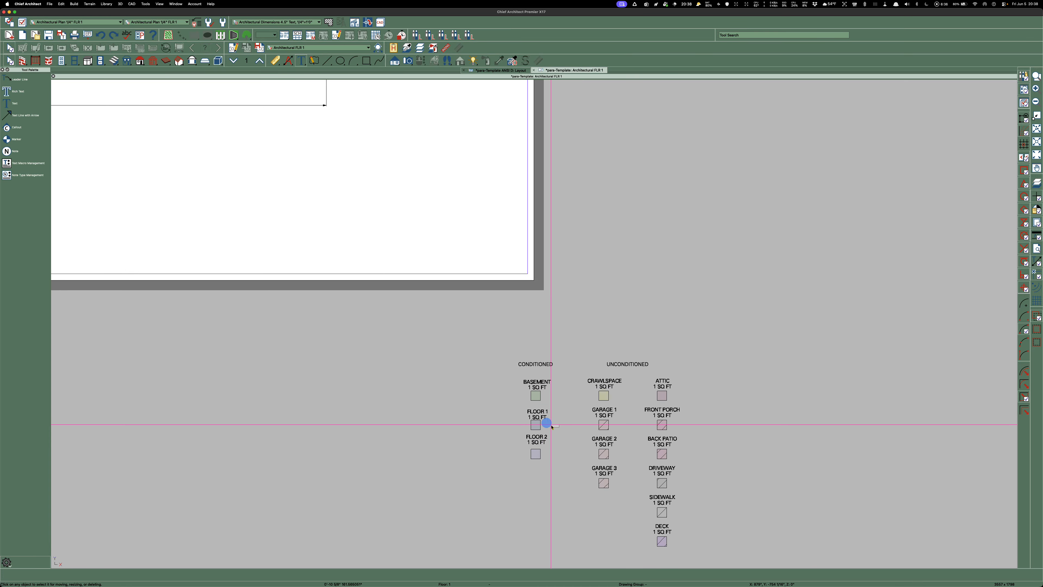
pyautogui.press('super')
pyautogui.press('super+c')
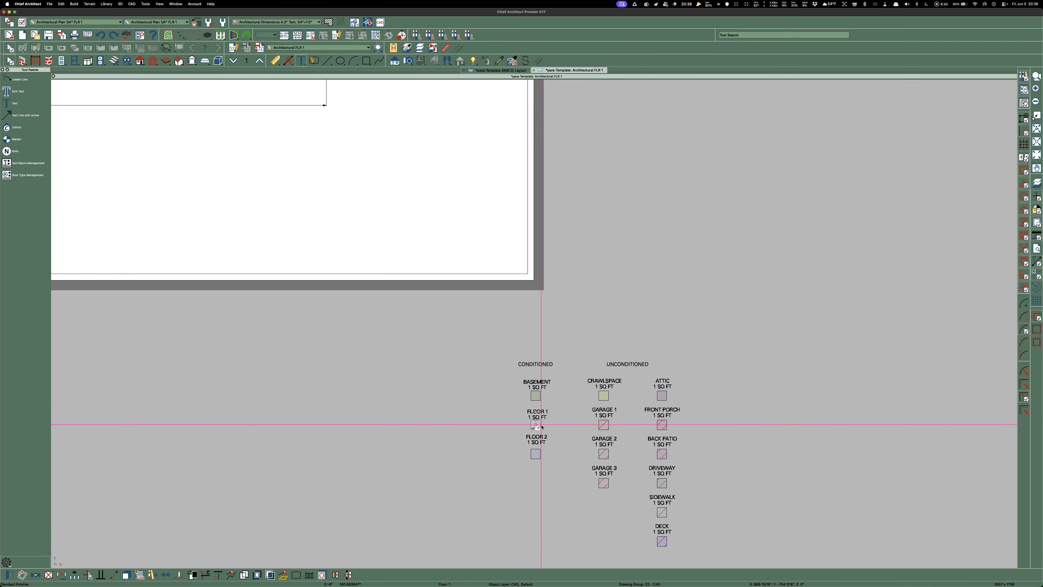
pyautogui.scroll(-3, 543, 431)
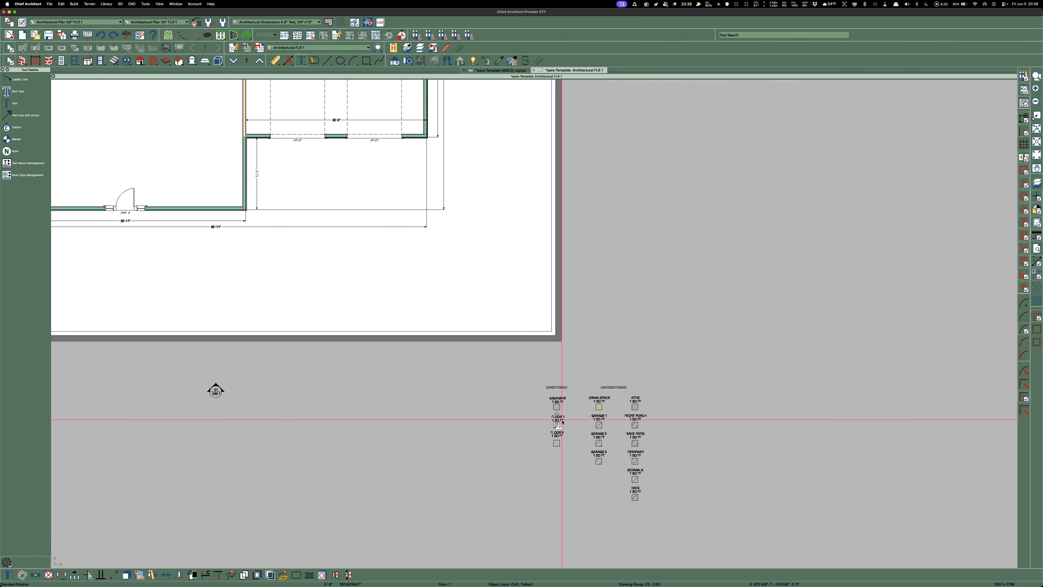
pyautogui.scroll(-2, 563, 422)
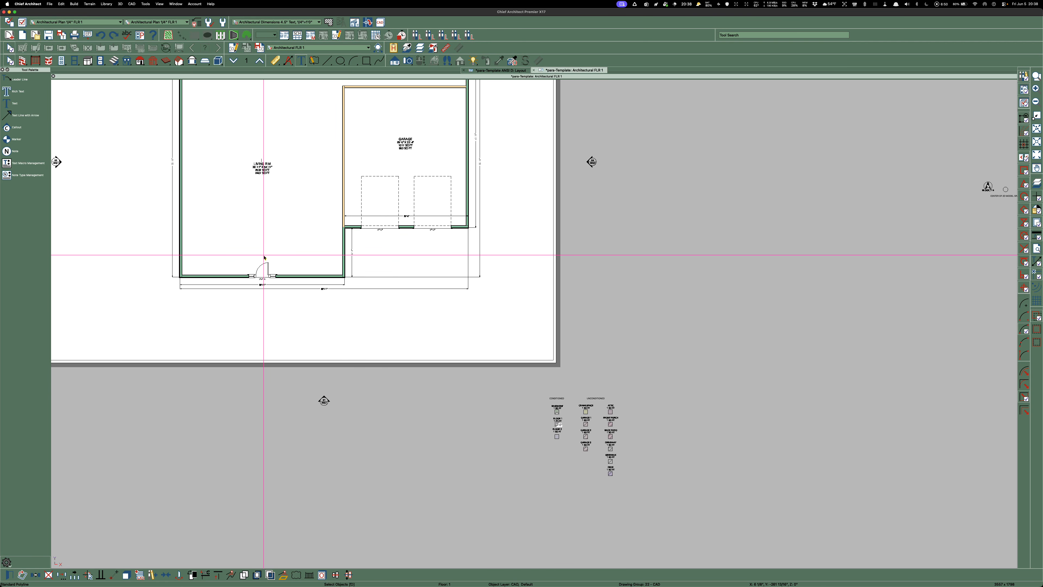
pyautogui.scroll(-5, 264, 258)
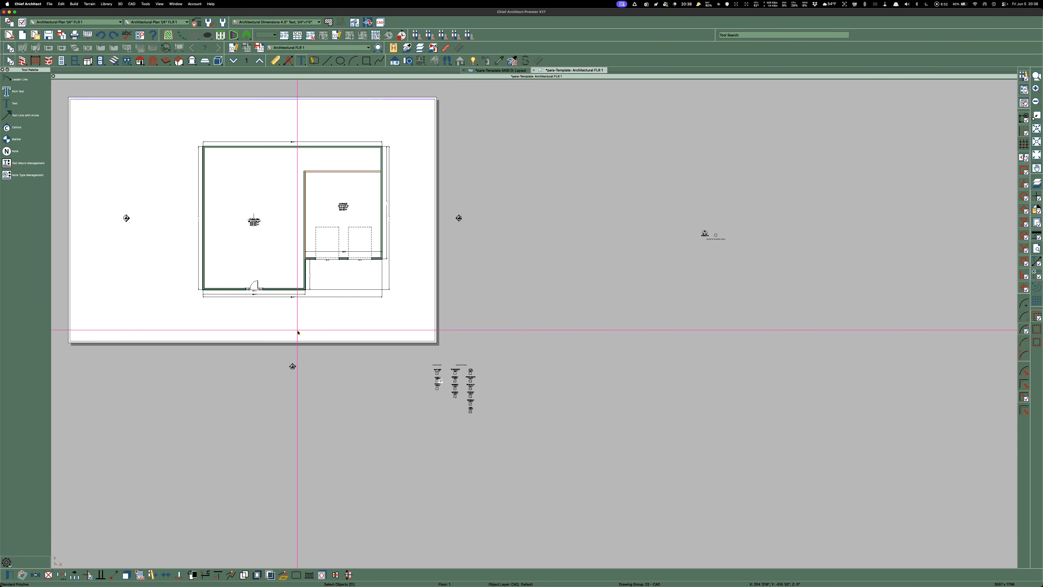
pyautogui.press('super+v')
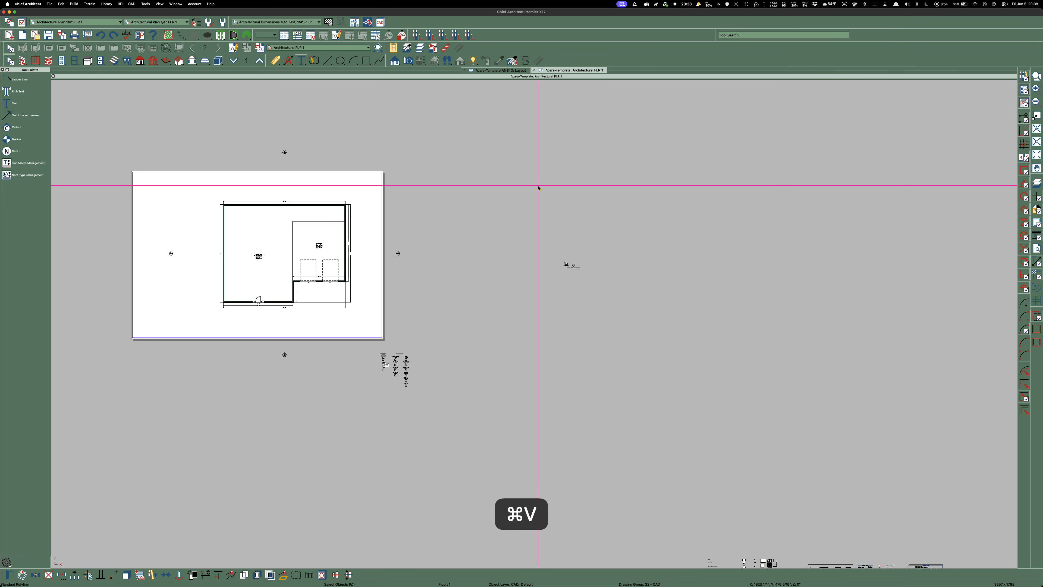
pyautogui.click(531, 159)
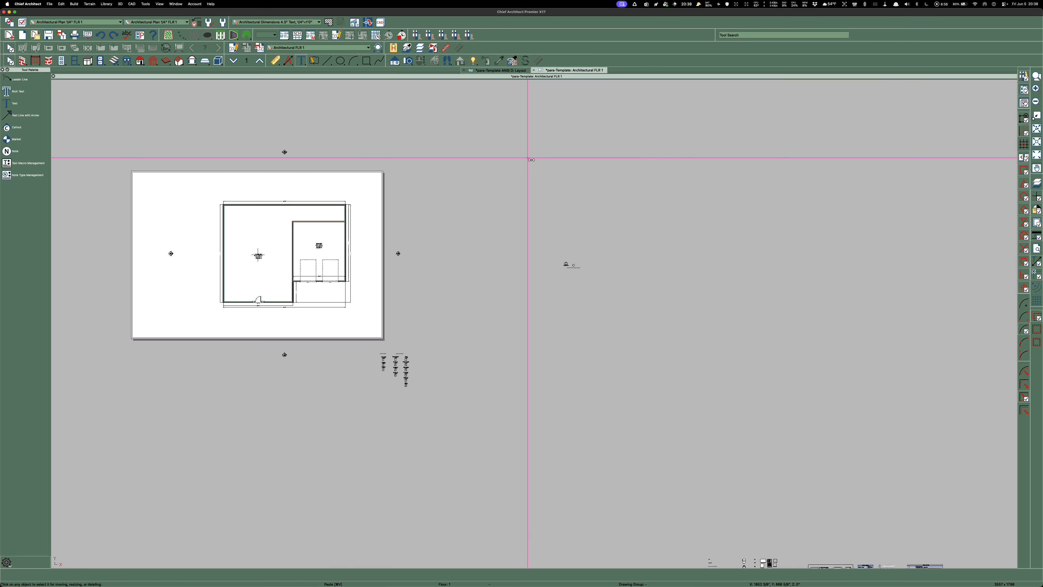
# Examine the pasted FLOOR 1 area box and the original conditioned and unconditioned area boxes below the sheet
pyautogui.scroll(6, 539, 158)
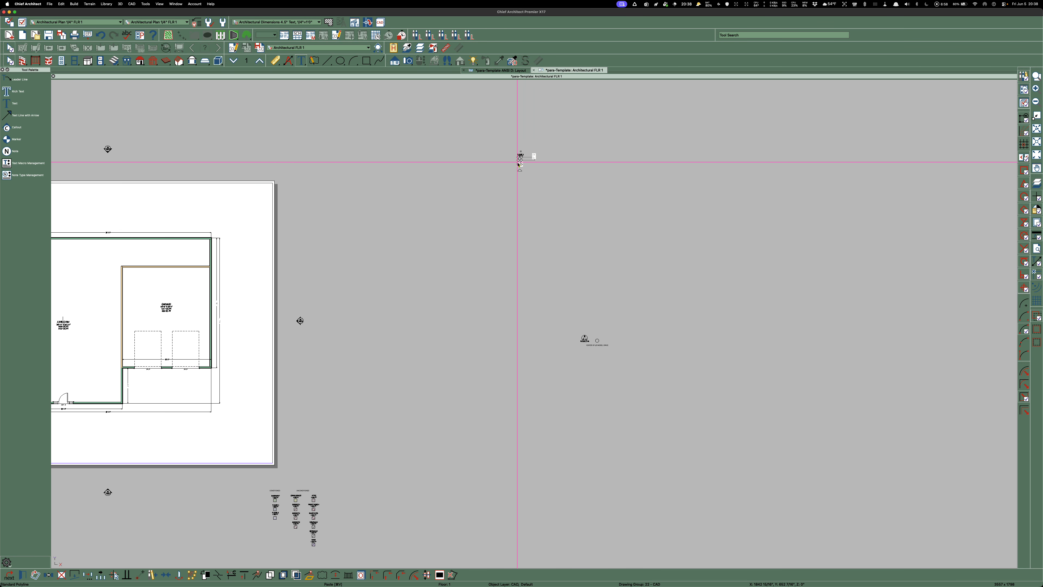
pyautogui.scroll(3, 527, 152)
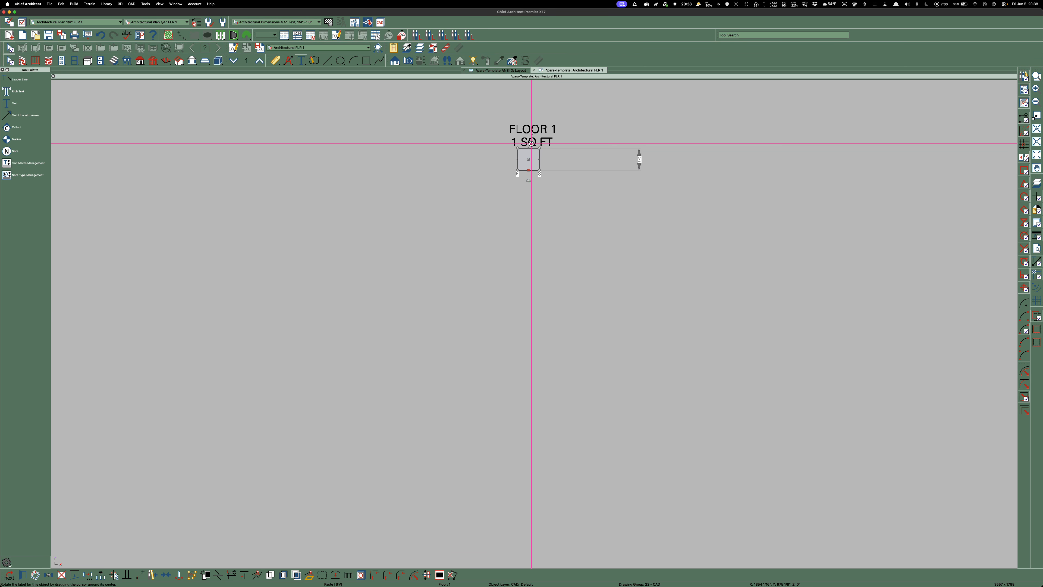
pyautogui.scroll(-8, 555, 153)
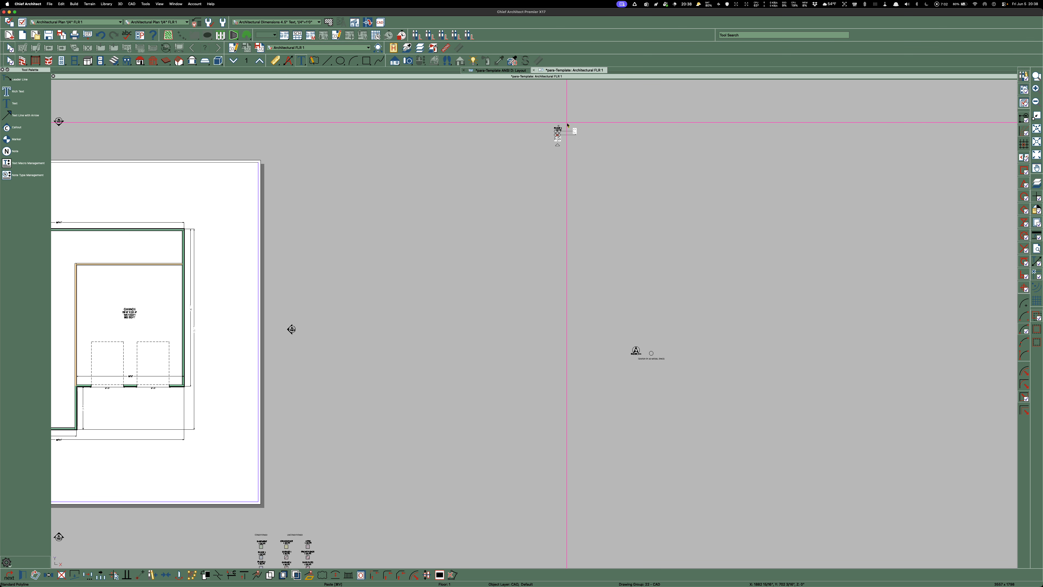
pyautogui.scroll(-2, 544, 170)
pyautogui.scroll(5, 302, 476)
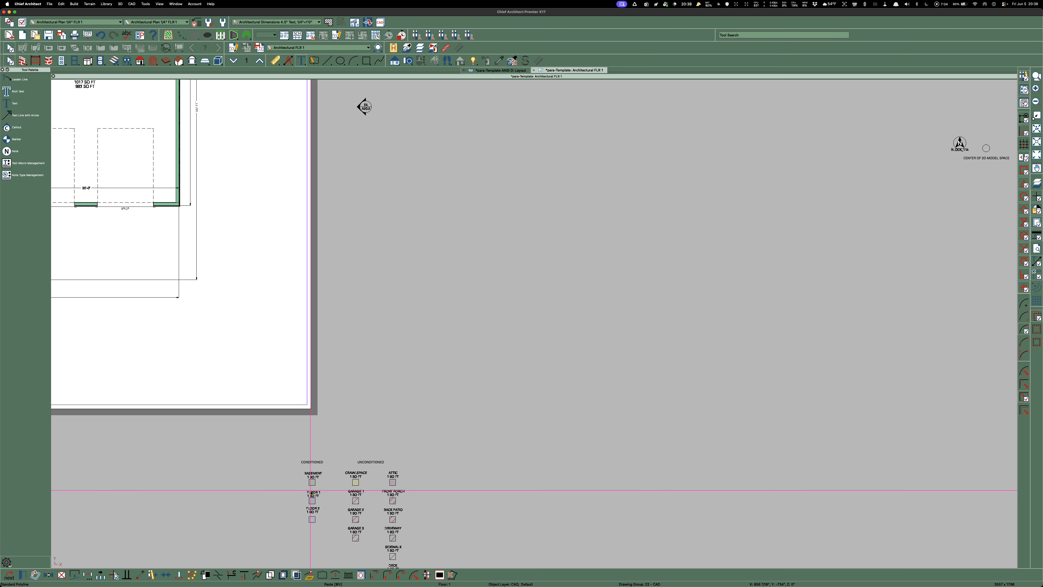
pyautogui.scroll(-3, 308, 485)
pyautogui.scroll(1, 315, 491)
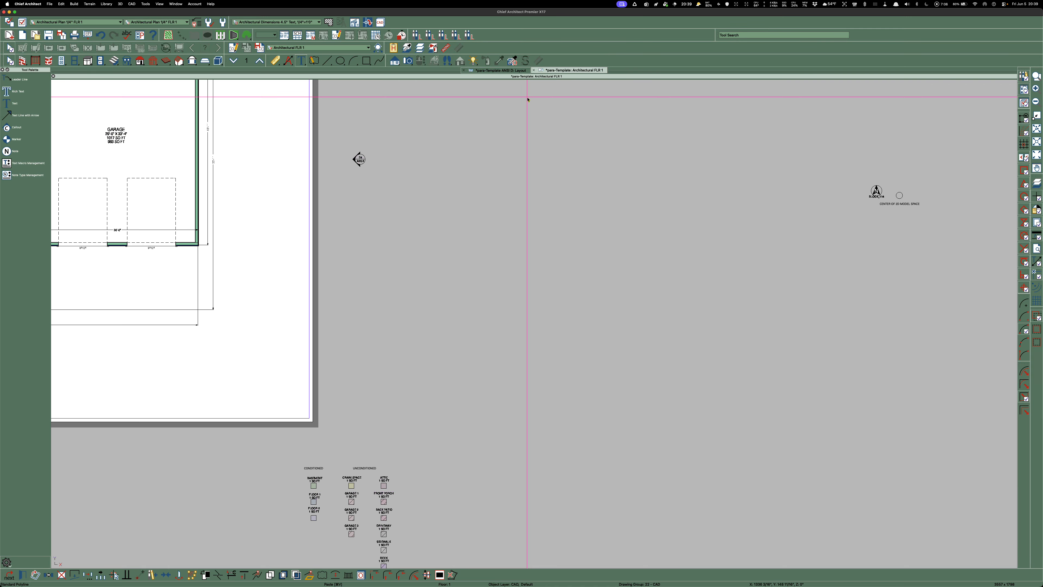
# Switch to the ANSI D layout and examine the macro in the MAIN FLOOR text of the title block and the area table beside the sheet
pyautogui.click(500, 70)
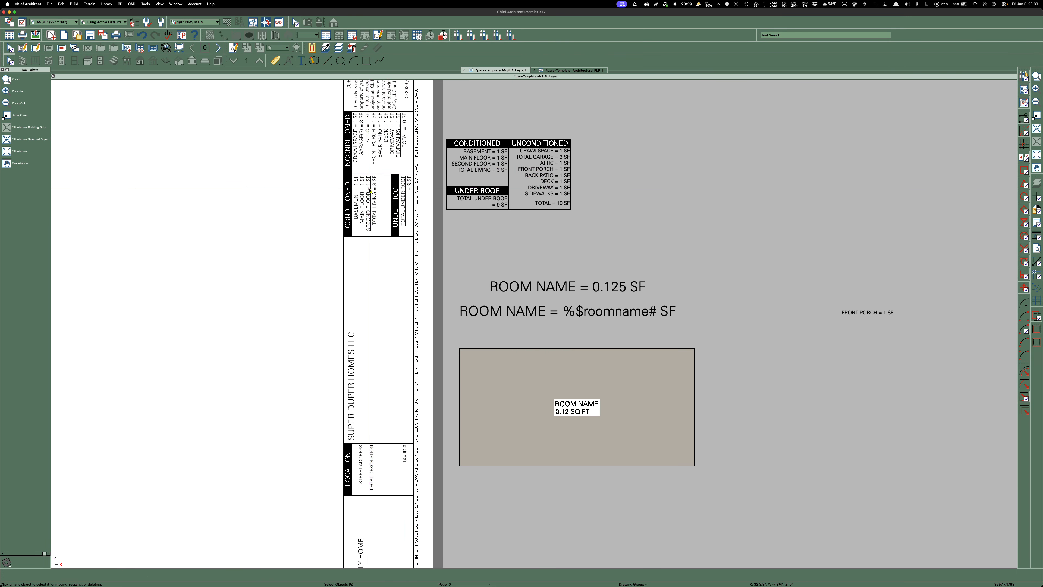
pyautogui.scroll(2, 370, 187)
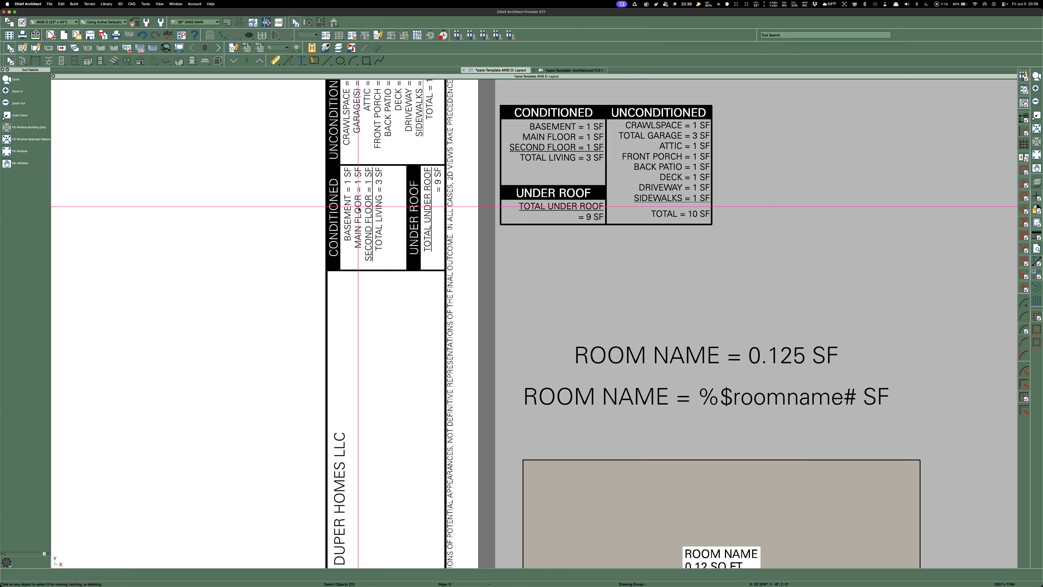
pyautogui.doubleClick(358, 208)
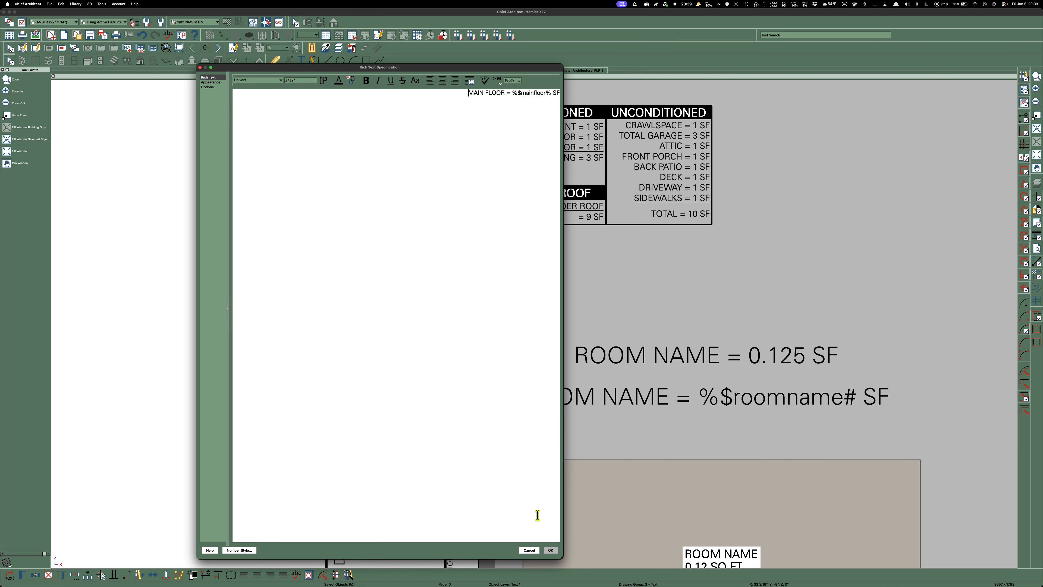
pyautogui.click(552, 551)
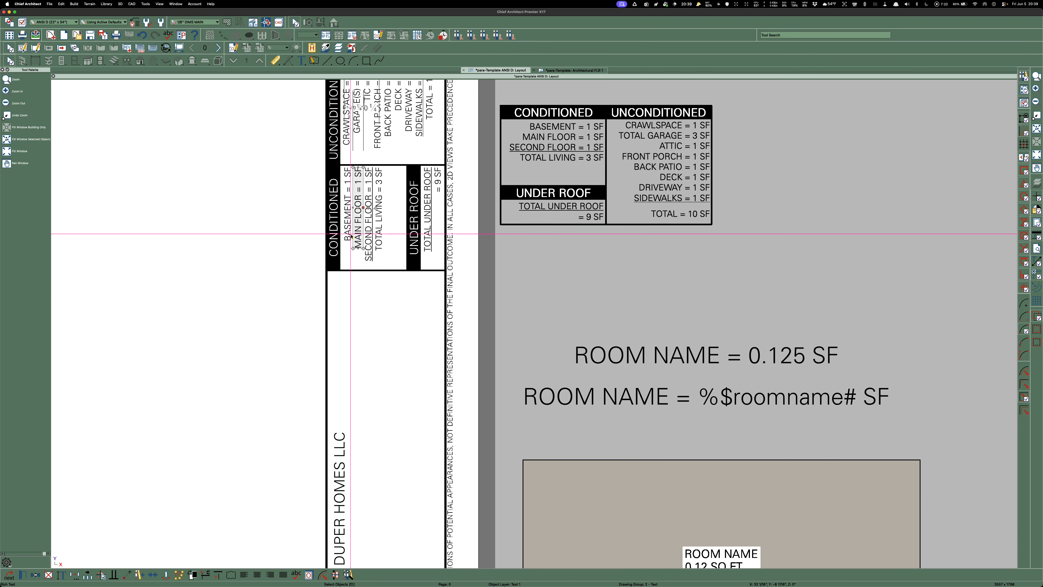
pyautogui.click(597, 278)
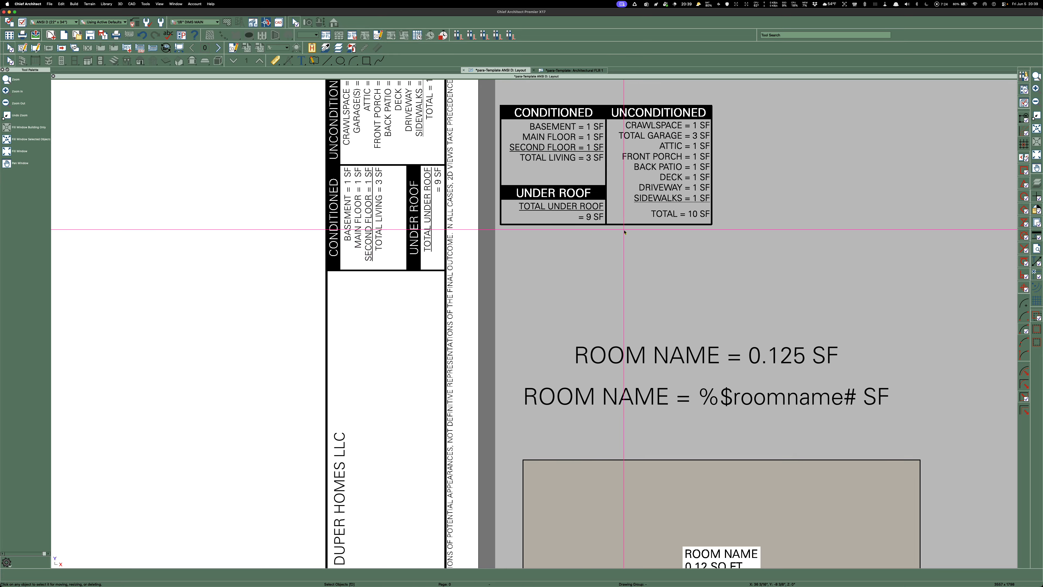
pyautogui.doubleClick(564, 139)
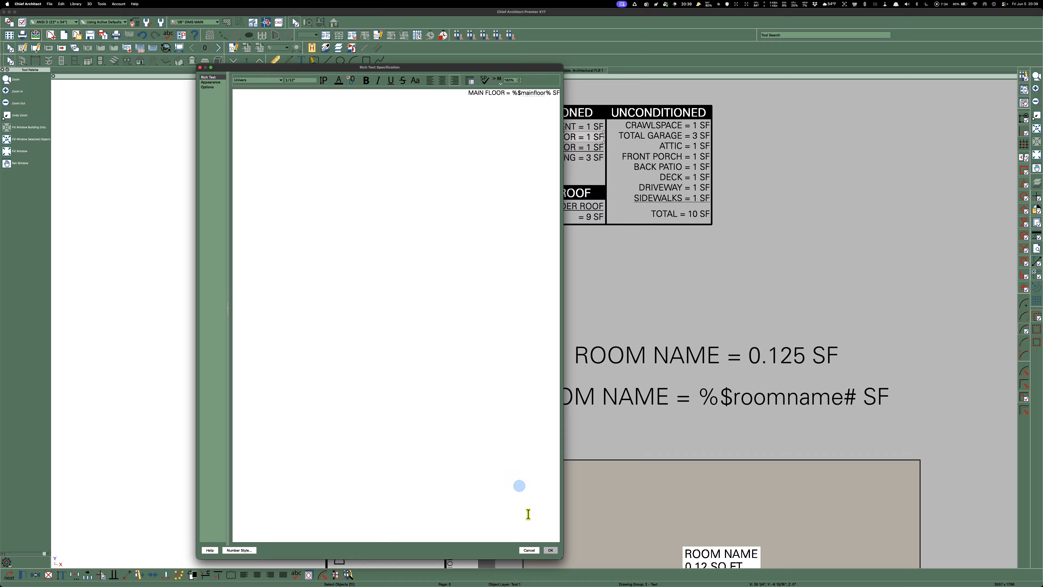
pyautogui.click(550, 550)
# Delete the ROOM NAME rectangle and the two ROOM NAME text lines beside the layout sheet
pyautogui.scroll(-2, 583, 280)
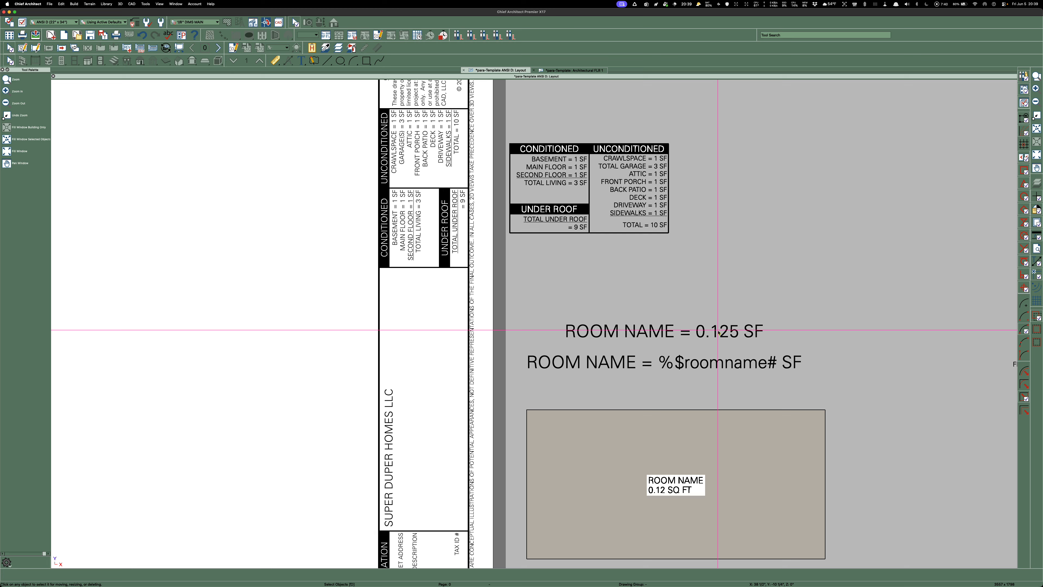
pyautogui.click(688, 410)
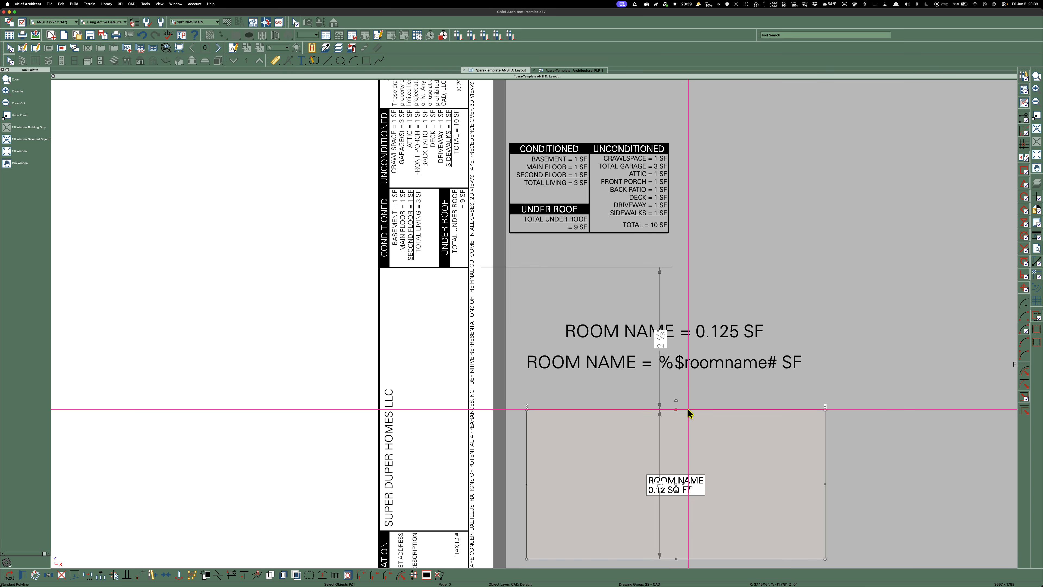
pyautogui.press('Delete')
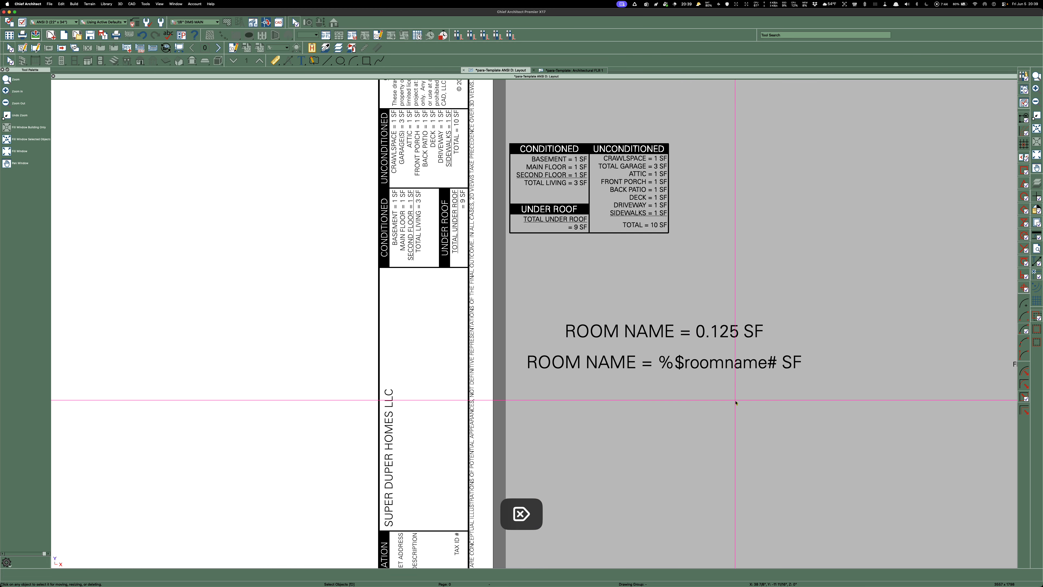
pyautogui.moveTo(869, 400); pyautogui.dragTo(662, 321)
pyautogui.press('Delete')
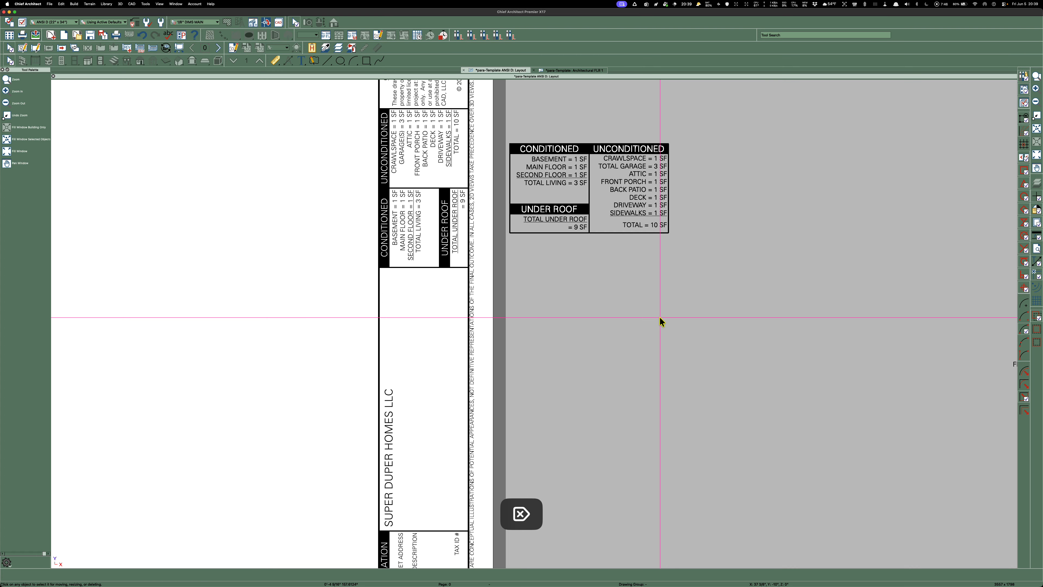
# Return to the Architectural FLR 1 plan and create a room polyline around the living area, excluding the garage
pyautogui.click(575, 70)
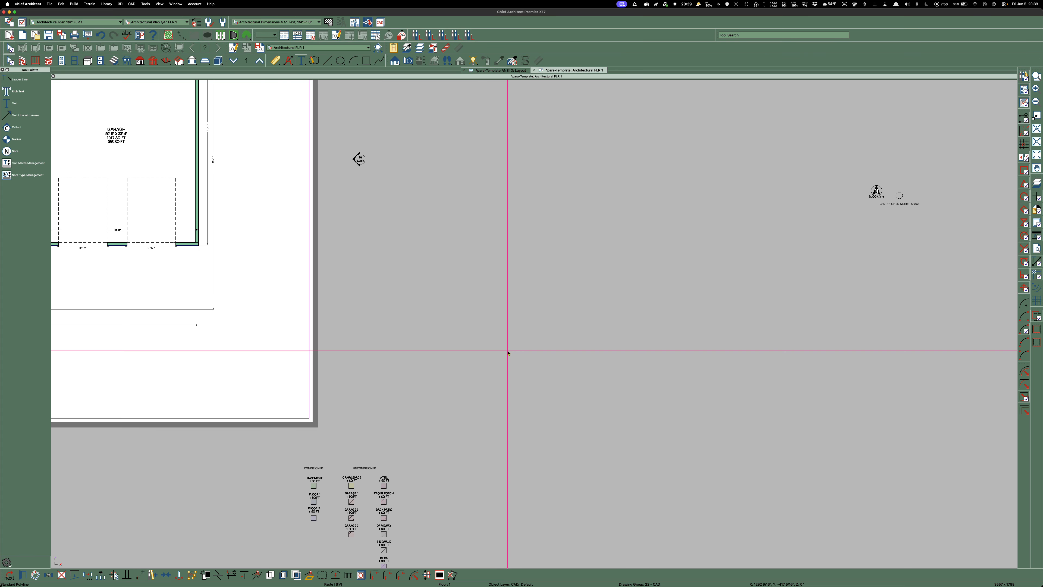
pyautogui.scroll(5, 265, 178)
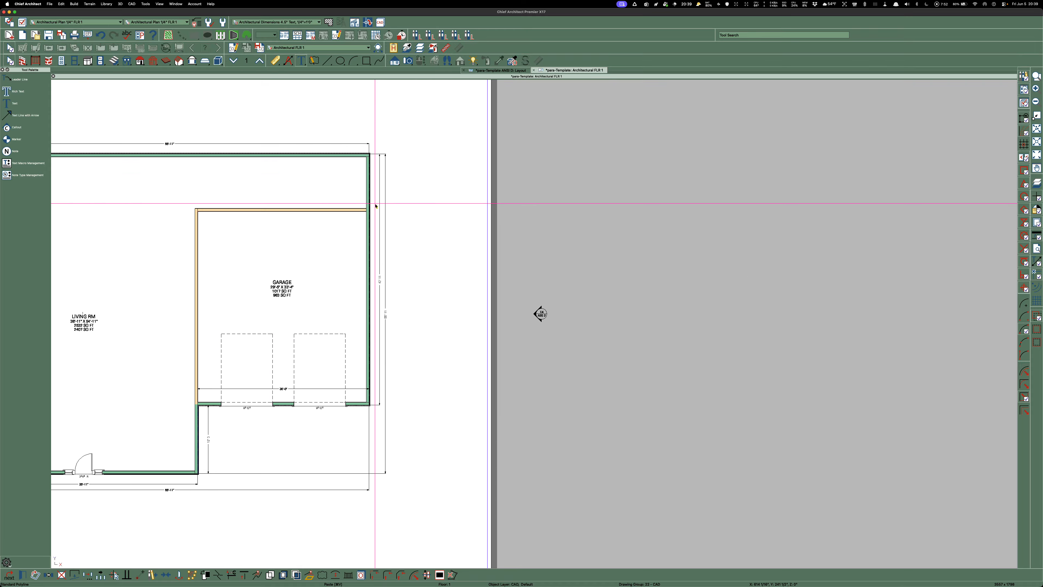
pyautogui.press('Escape')
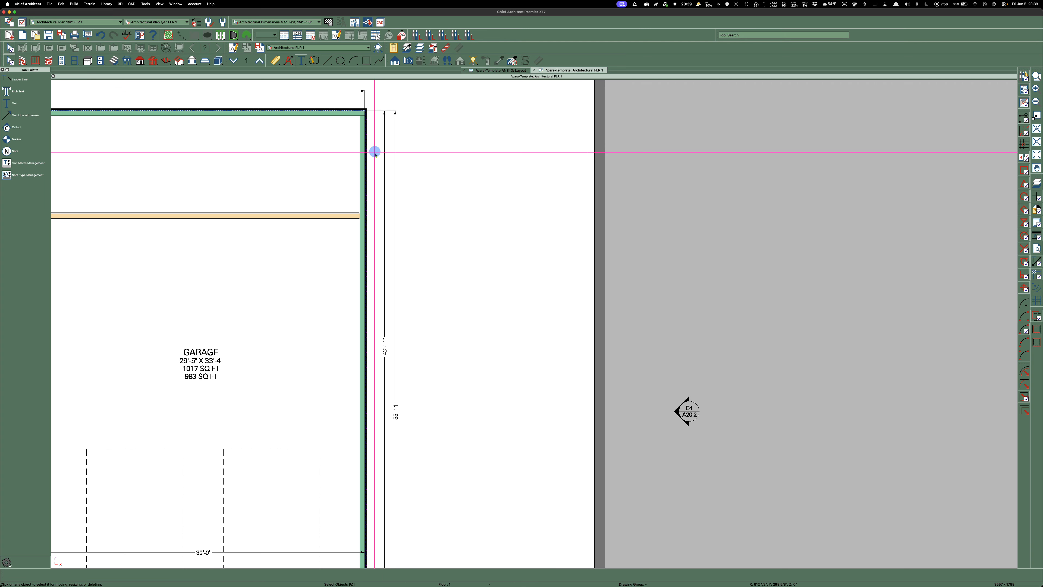
pyautogui.click(374, 156)
pyautogui.scroll(-5, 422, 149)
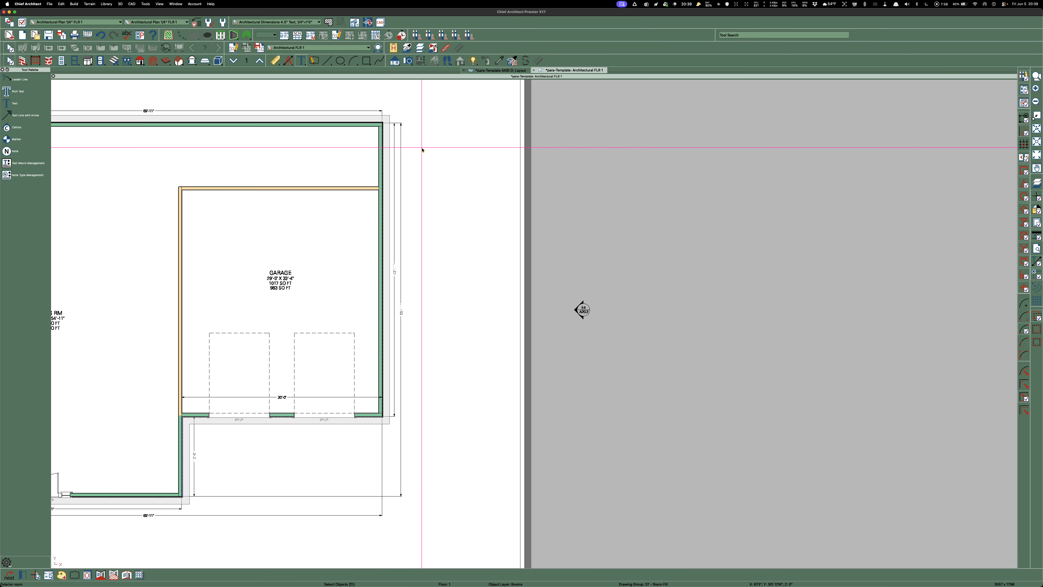
pyautogui.scroll(-3, 450, 133)
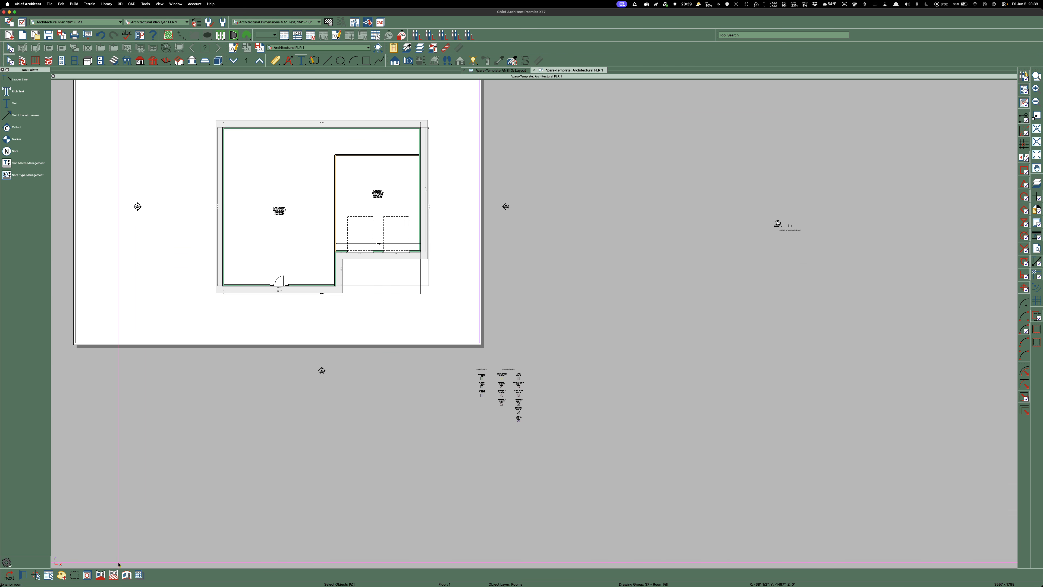
pyautogui.click(115, 576)
pyautogui.scroll(-3, 158, 435)
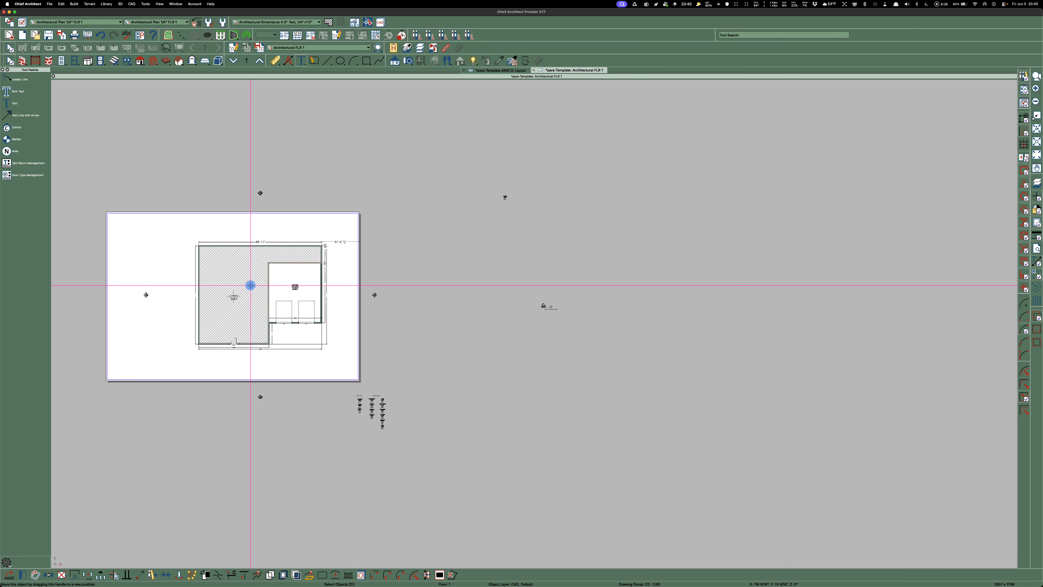
# Move the hatched living-area polyline off the sheet, into the empty space beside the plan, and place the FLOOR 1 box next to it
pyautogui.moveTo(250, 285); pyautogui.dragTo(647, 285)
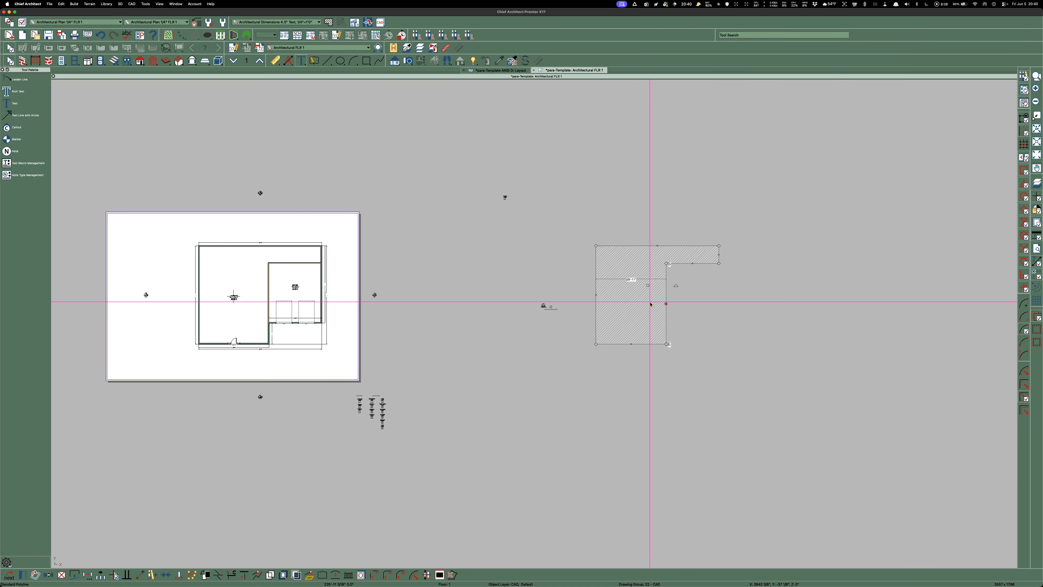
pyautogui.scroll(3, 534, 214)
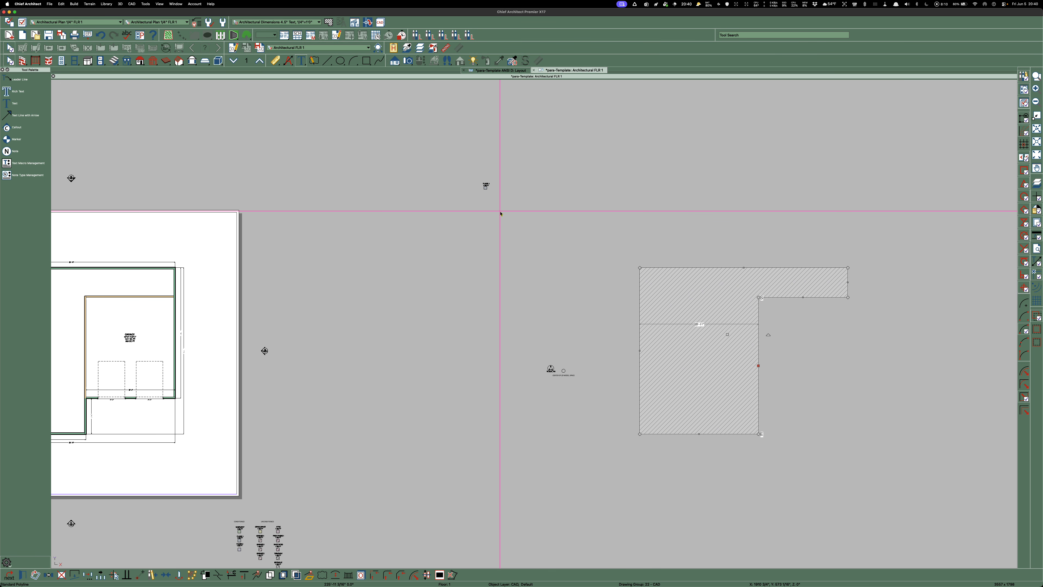
pyautogui.click(486, 186)
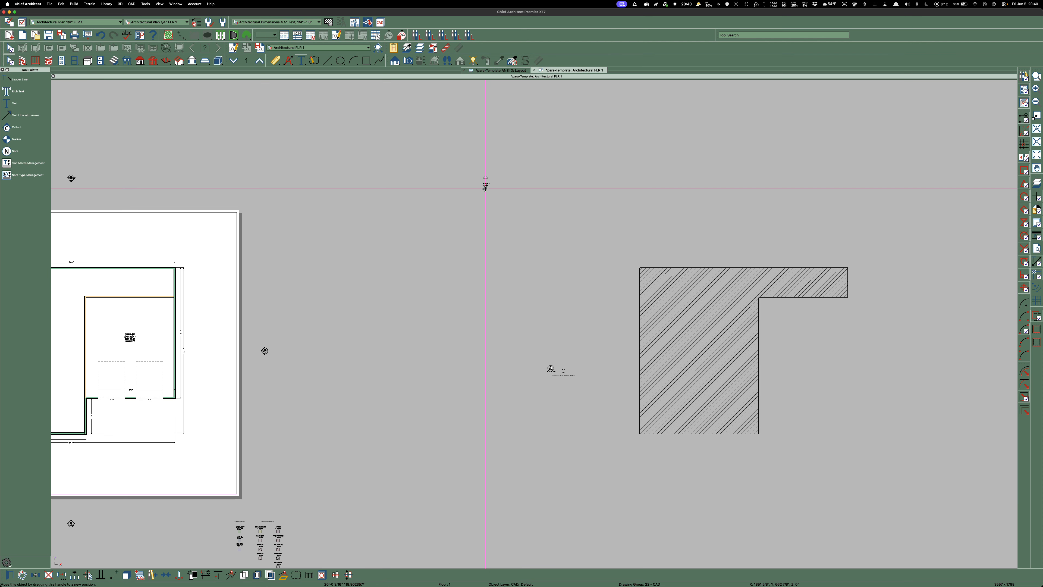
pyautogui.moveTo(484, 188)
pyautogui.mouseDown()
pyautogui.moveTo(582, 291)
pyautogui.moveTo(610, 349)
pyautogui.mouseUp()
pyautogui.scroll(5, 800, 383)
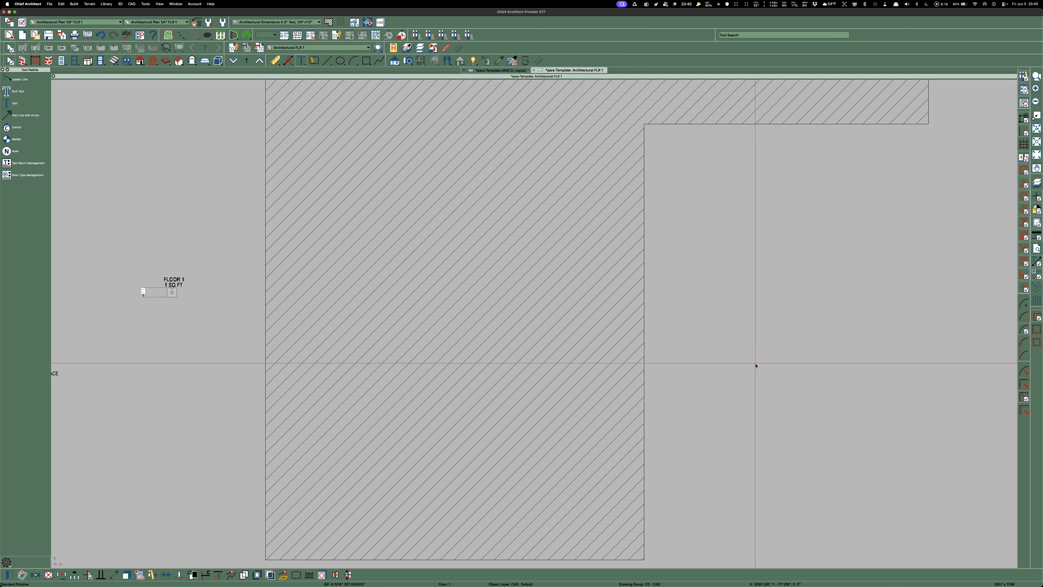
pyautogui.scroll(-3, 388, 333)
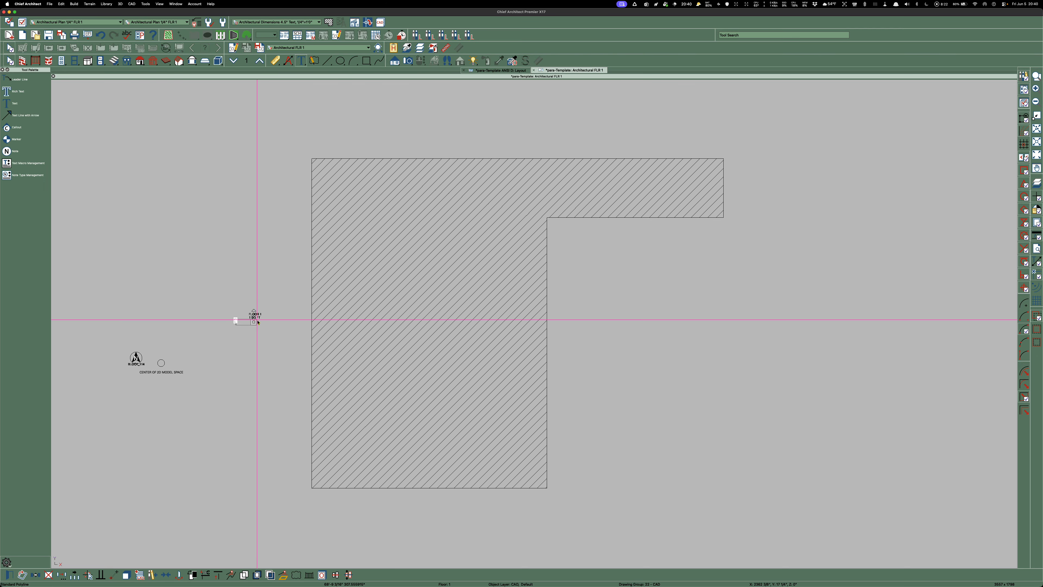
# Copy the FLOOR 1 box's label text with its area macro into the specified label of the living-area polyline
pyautogui.doubleClick(255, 320)
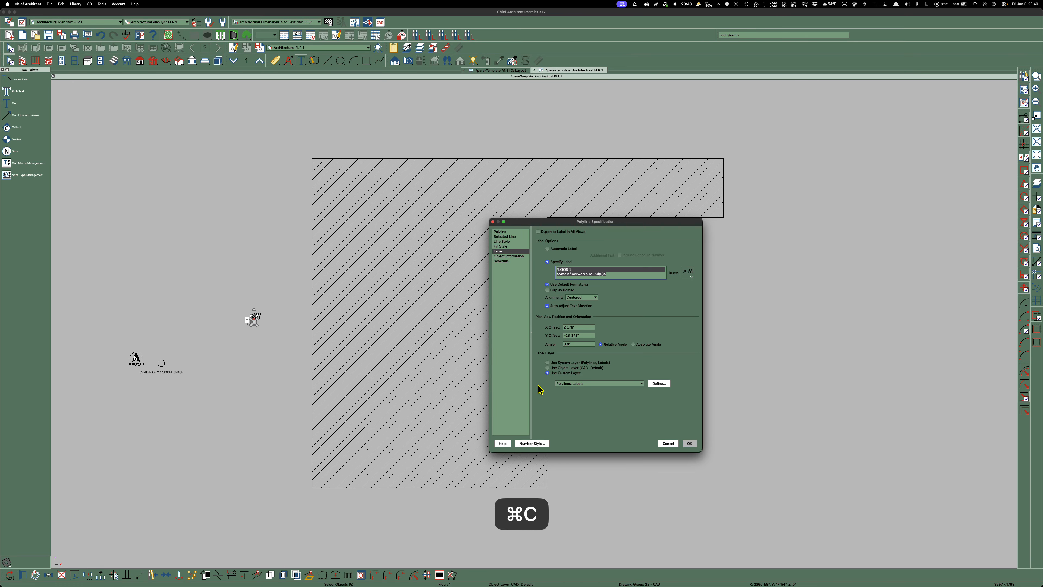
pyautogui.click(669, 443)
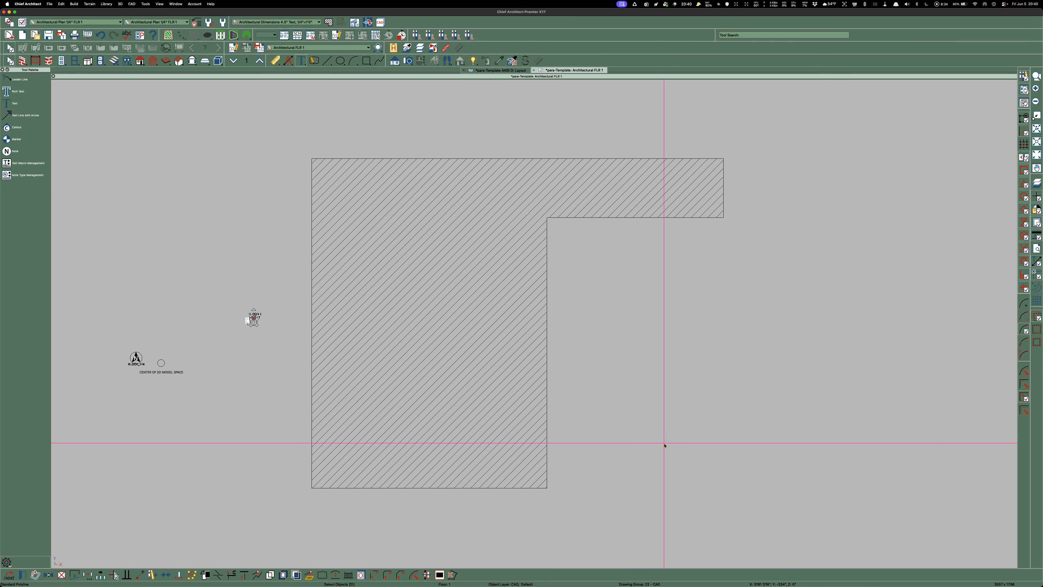
pyautogui.doubleClick(423, 196)
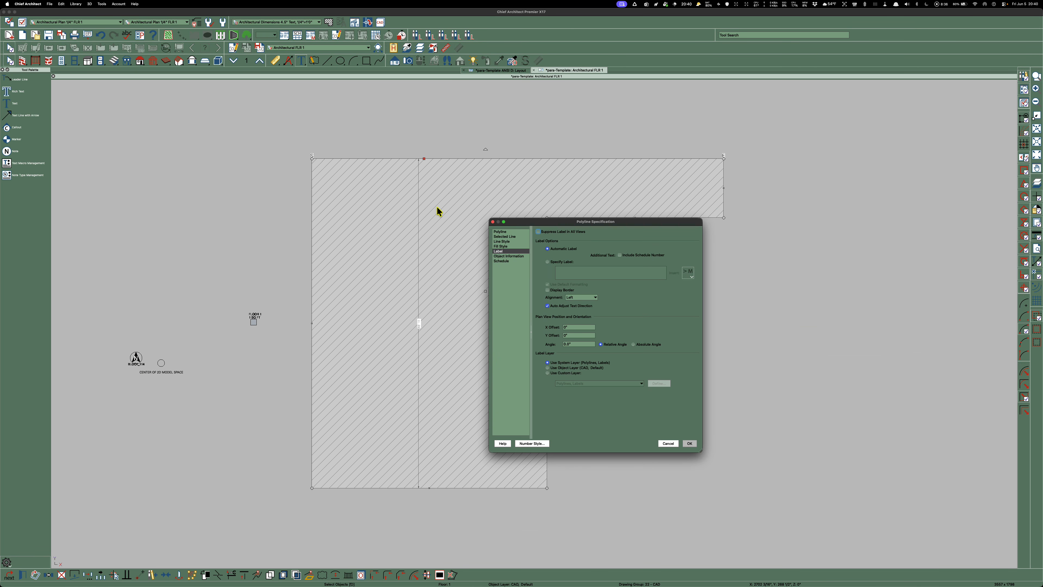
pyautogui.click(548, 262)
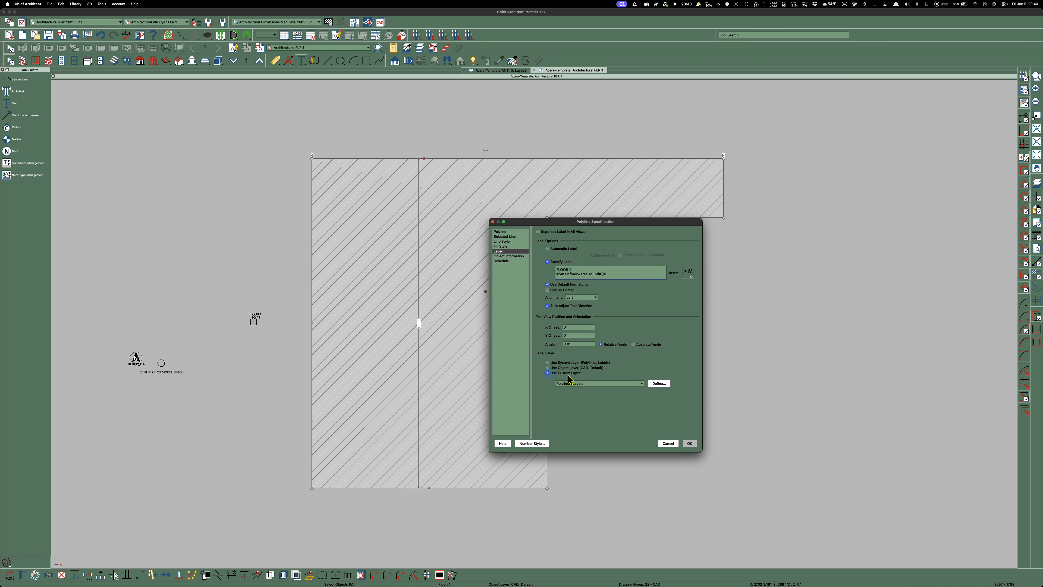
# Copy the custom label layer as "Polylines, Labels LARGE", give it the ~17" = 3/32" @ 1"=15' text style and use it for the label
pyautogui.click(658, 384)
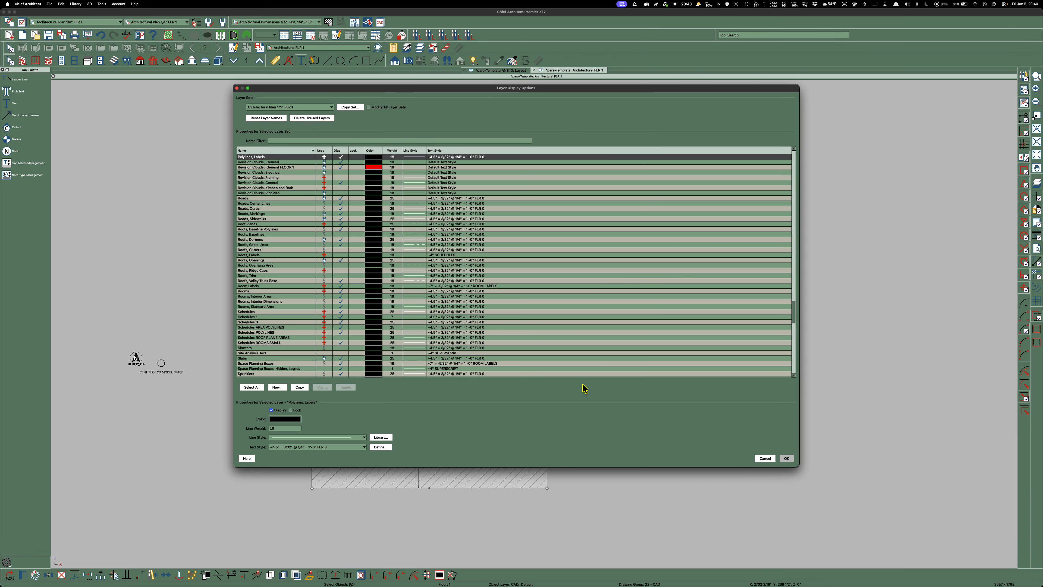
pyautogui.click(299, 387)
pyautogui.doubleClick(271, 162)
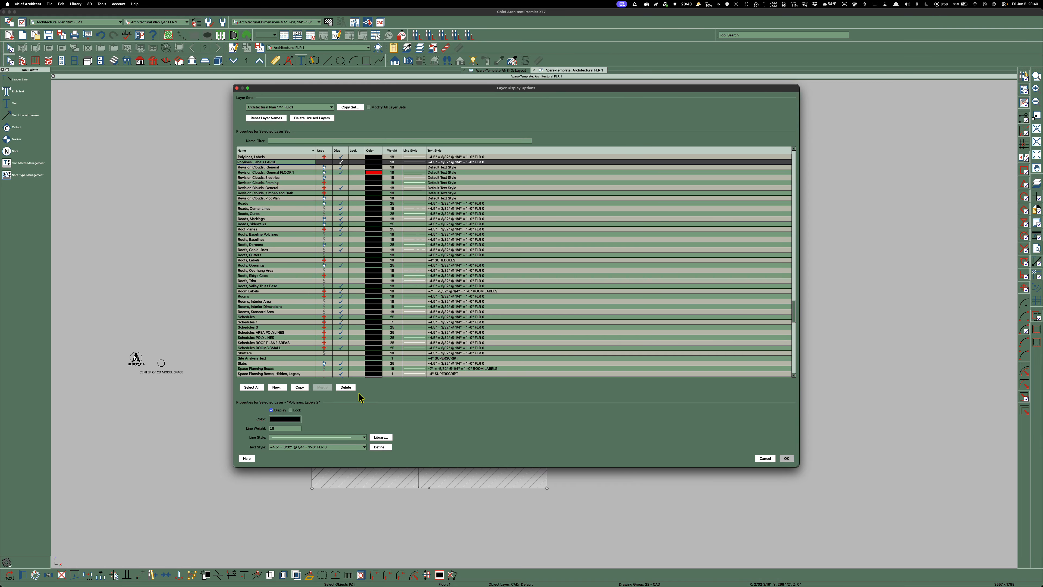
pyautogui.click(363, 448)
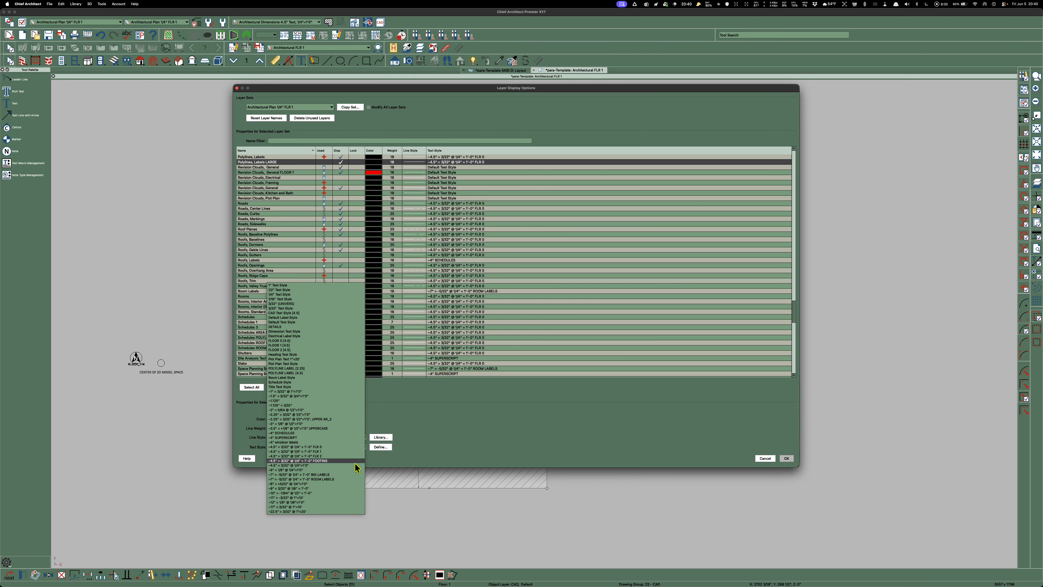
pyautogui.click(288, 507)
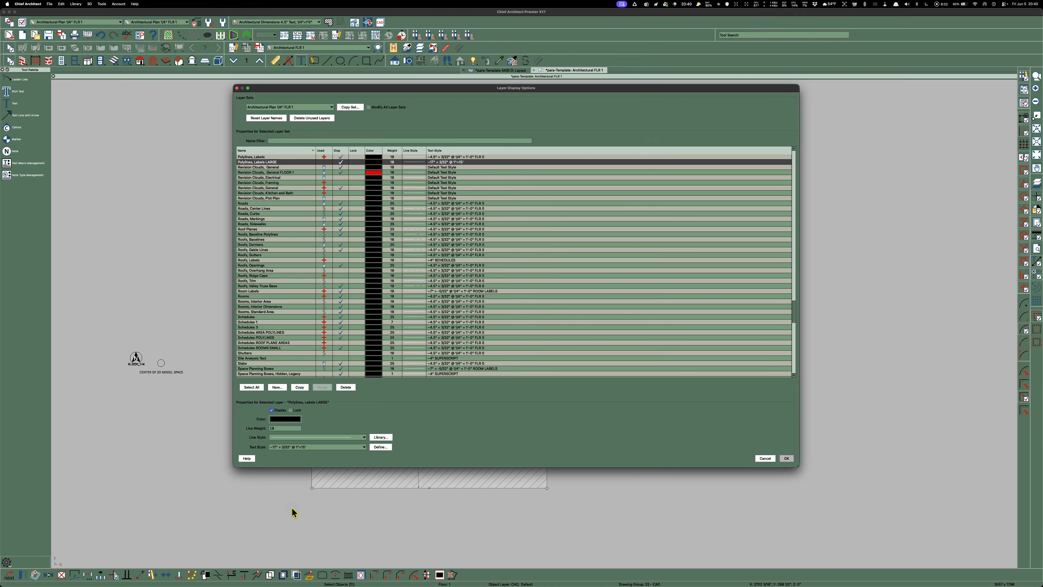
pyautogui.click(787, 459)
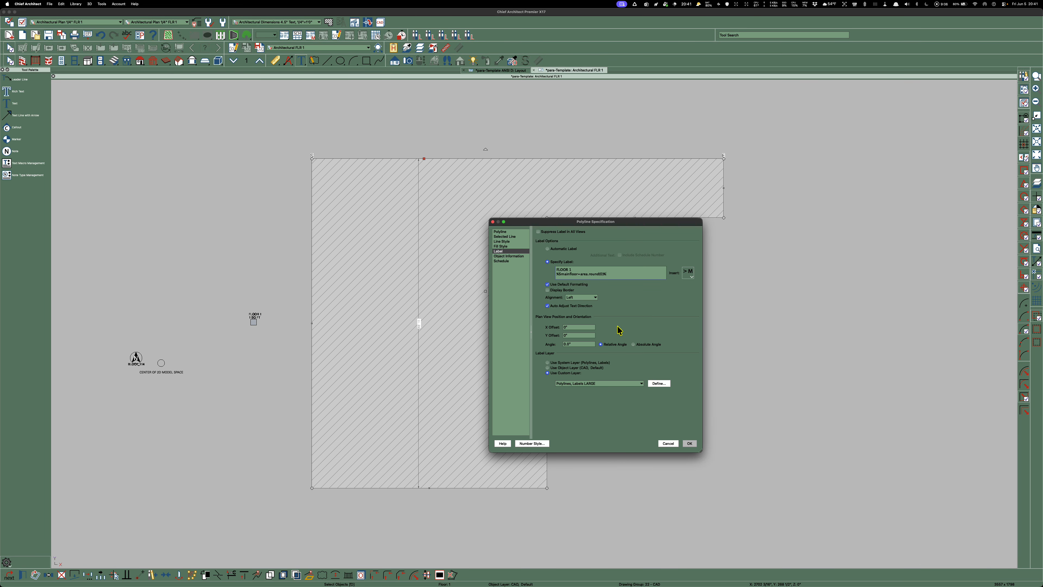
# Apply the large label settings to the living-area polyline and check the label's size in the plan
pyautogui.click(690, 443)
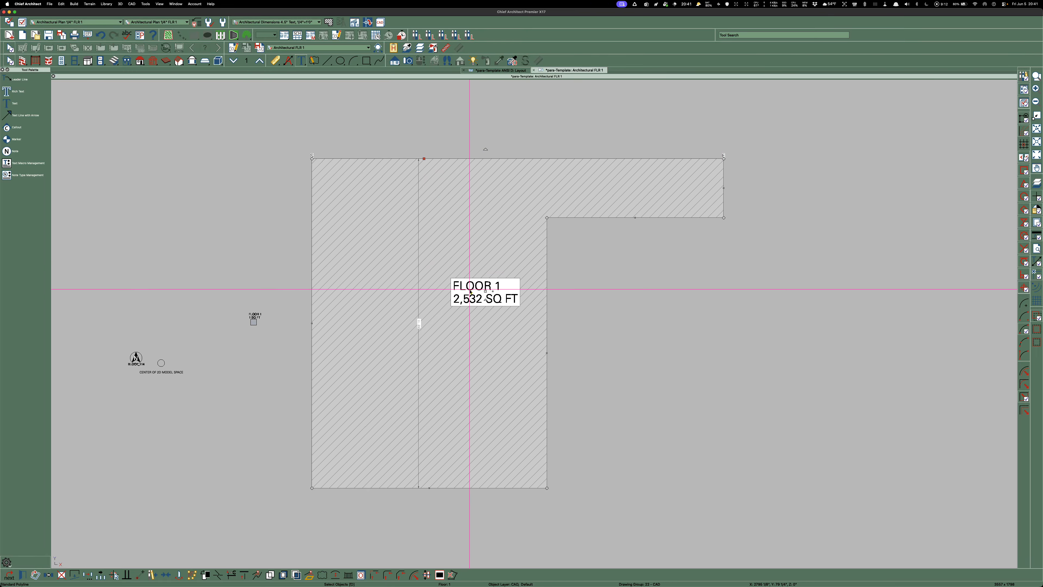
pyautogui.scroll(1, 471, 290)
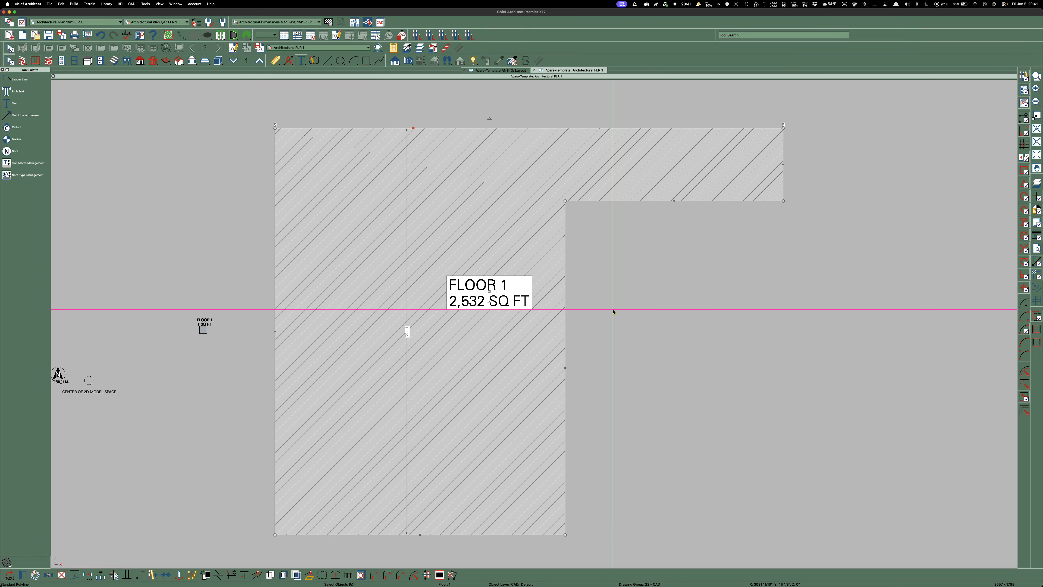
pyautogui.click(661, 303)
pyautogui.scroll(-1, 731, 310)
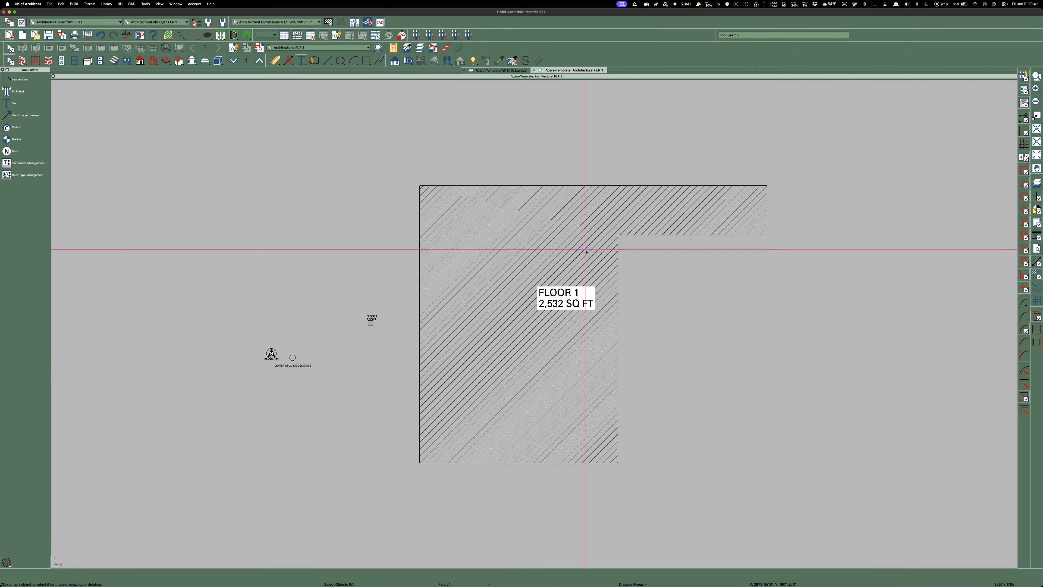
pyautogui.scroll(2, 552, 317)
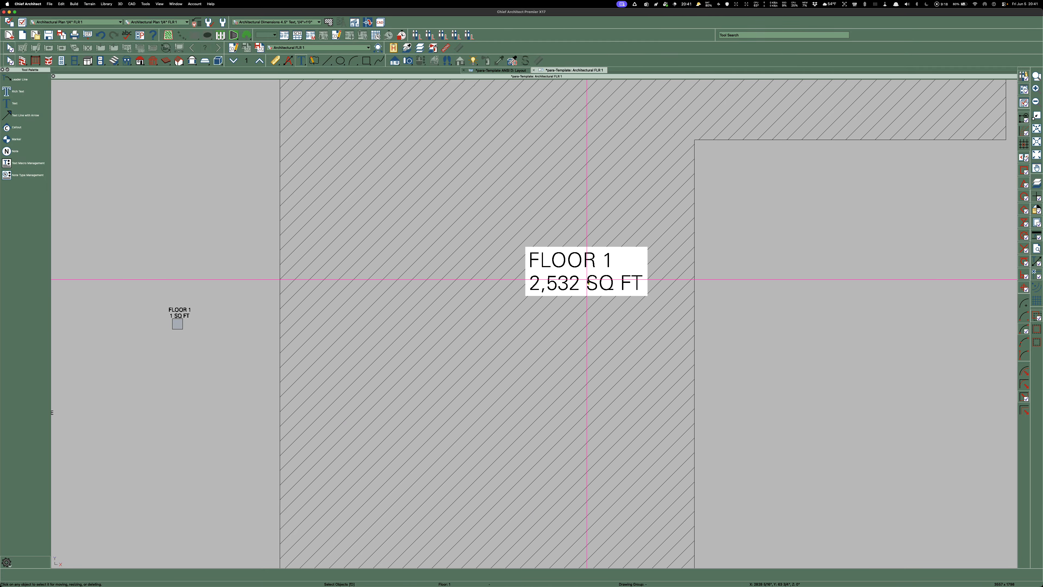
pyautogui.scroll(-1, 588, 282)
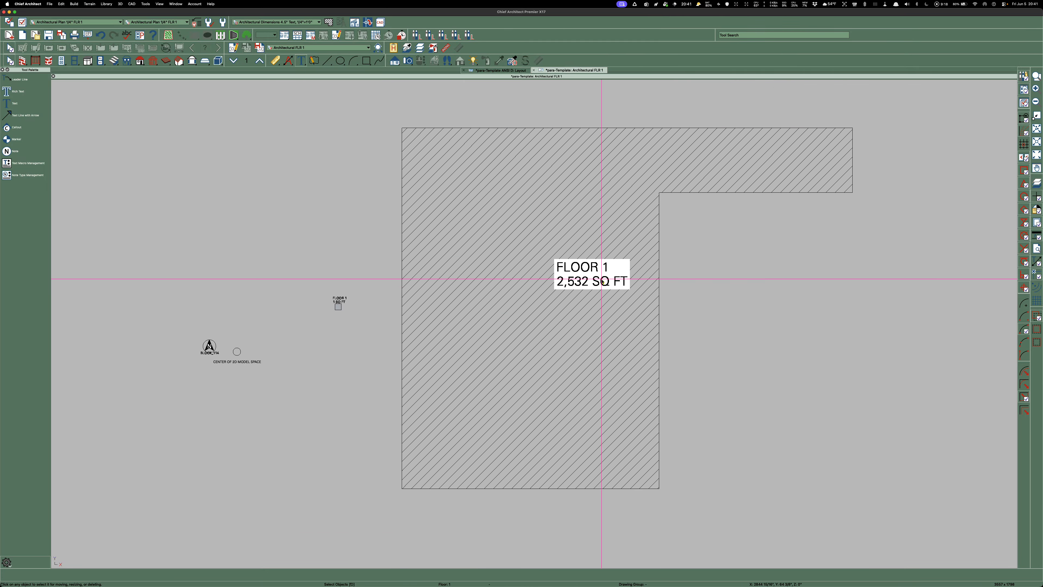
# Override the by-layer line weight of the living-area polyline with a heavier outline
pyautogui.click(418, 132)
pyautogui.doubleClick(417, 132)
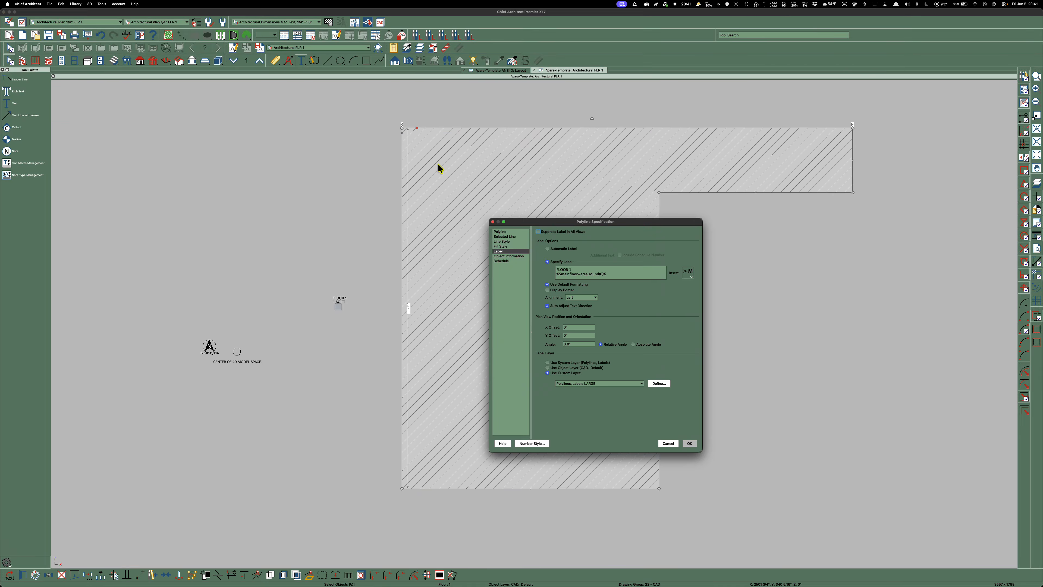
pyautogui.click(502, 242)
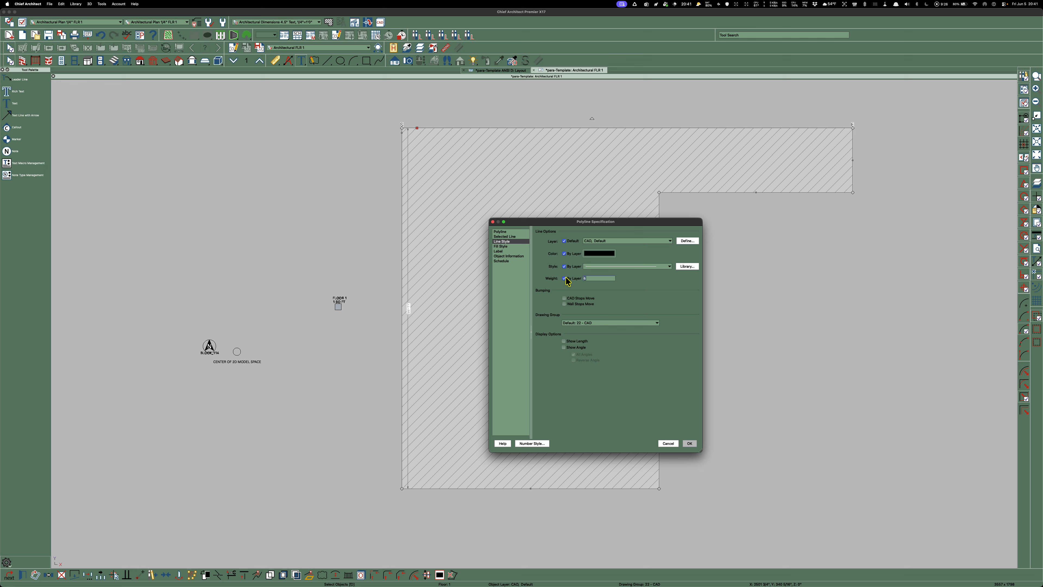
pyautogui.press('Return')
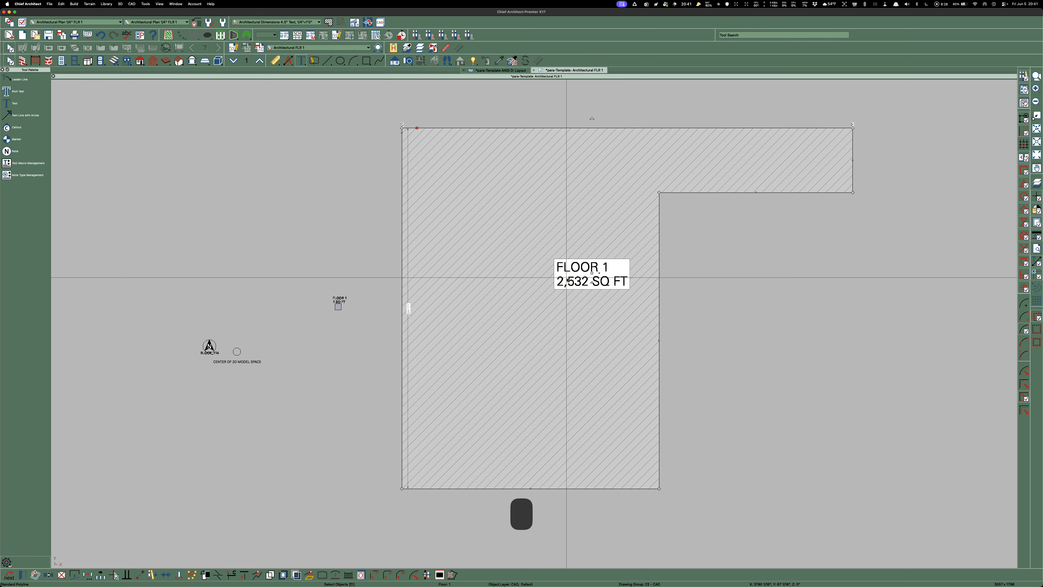
pyautogui.click(762, 303)
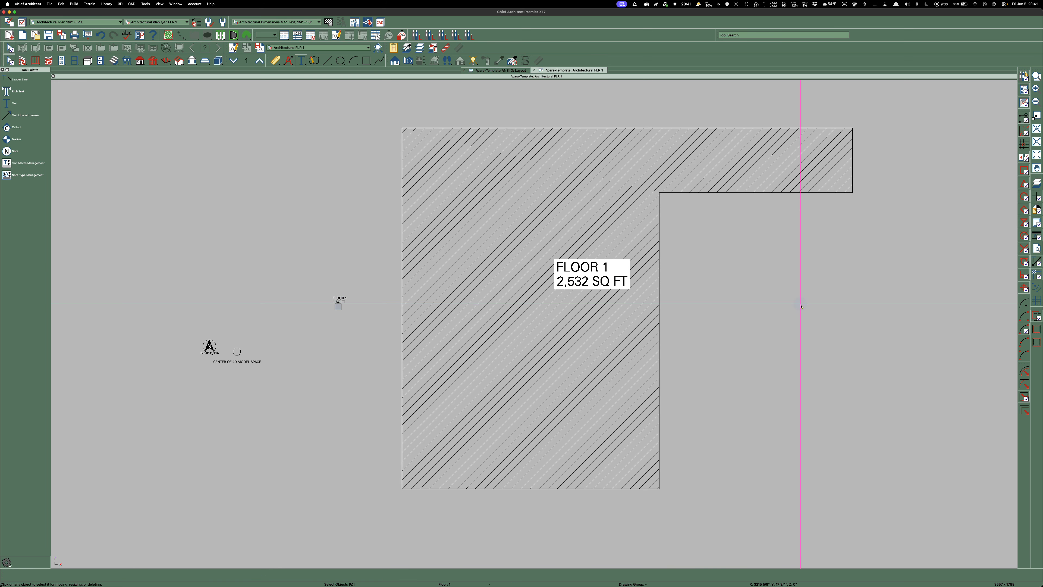
# Delete the small FLOOR 1 sample box beside the living-area polyline
pyautogui.scroll(-3, 707, 316)
pyautogui.scroll(3, 449, 319)
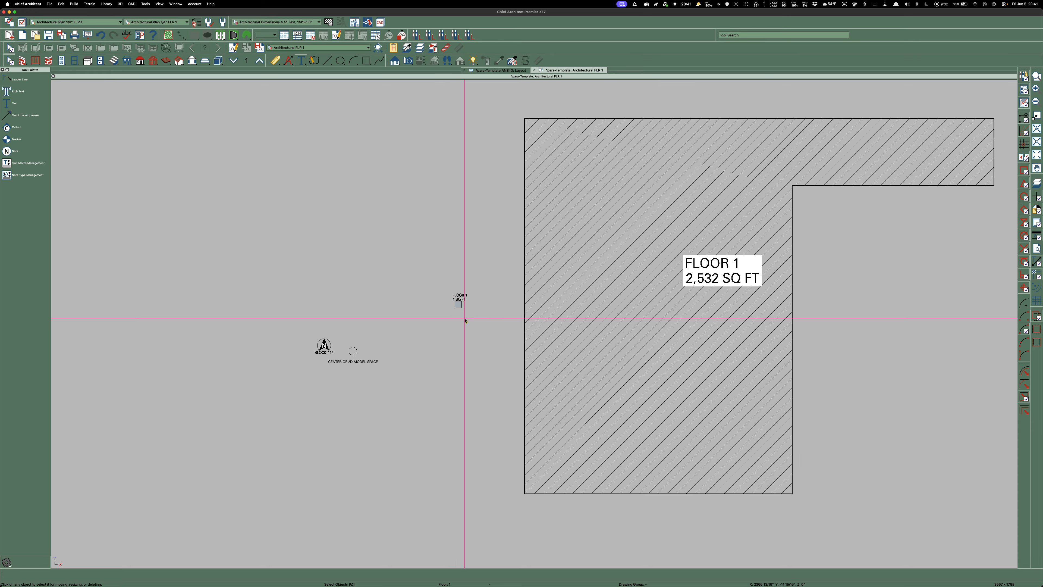
pyautogui.moveTo(478, 316); pyautogui.dragTo(415, 265)
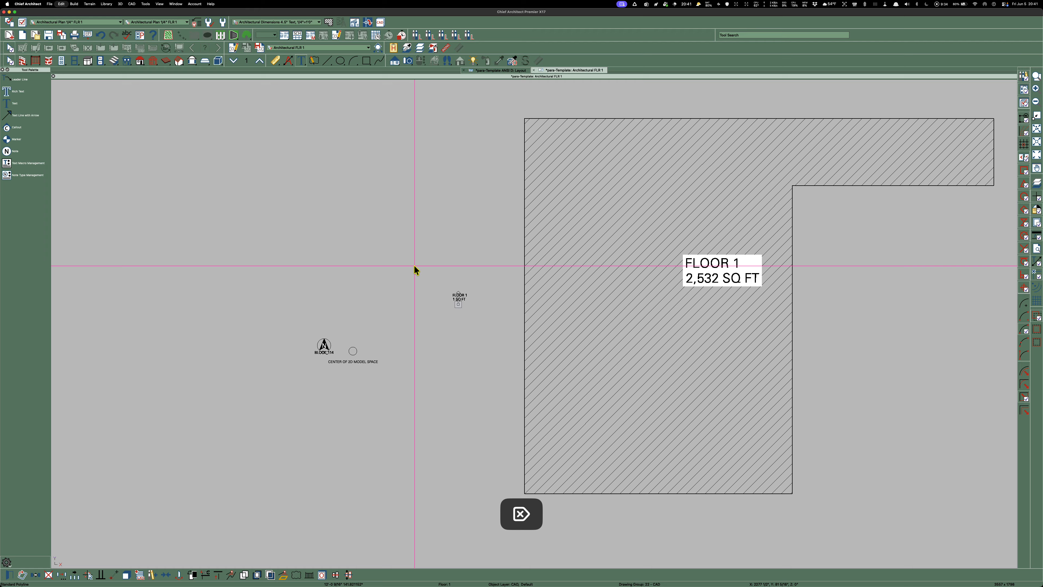
pyautogui.press('Delete')
# Examine the conditioned and unconditioned area boxes below the plan sheet in relation to the living-area polyline
pyautogui.scroll(-3, 594, 249)
pyautogui.scroll(-3, 691, 240)
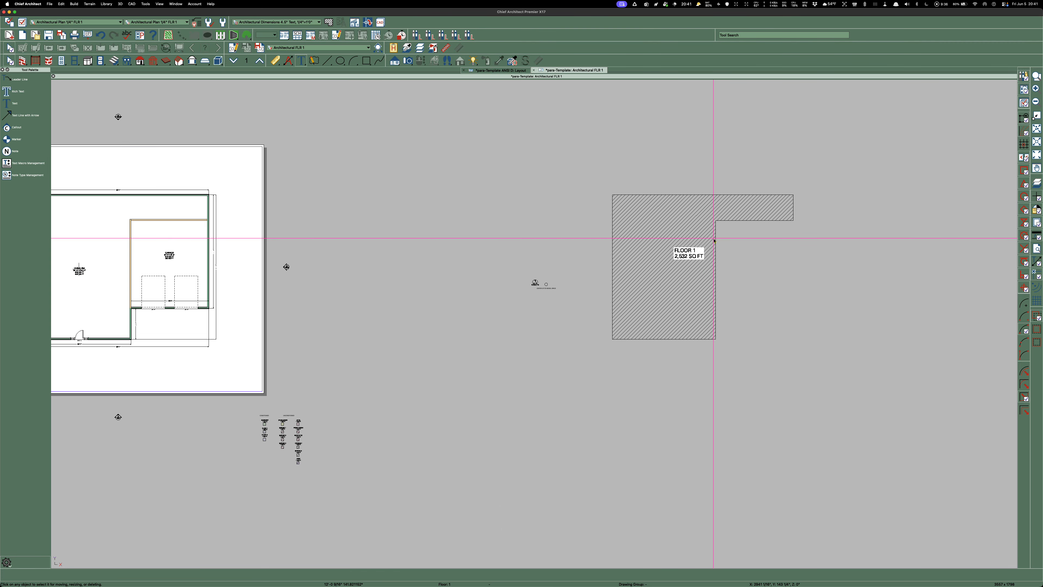
pyautogui.scroll(2, 682, 259)
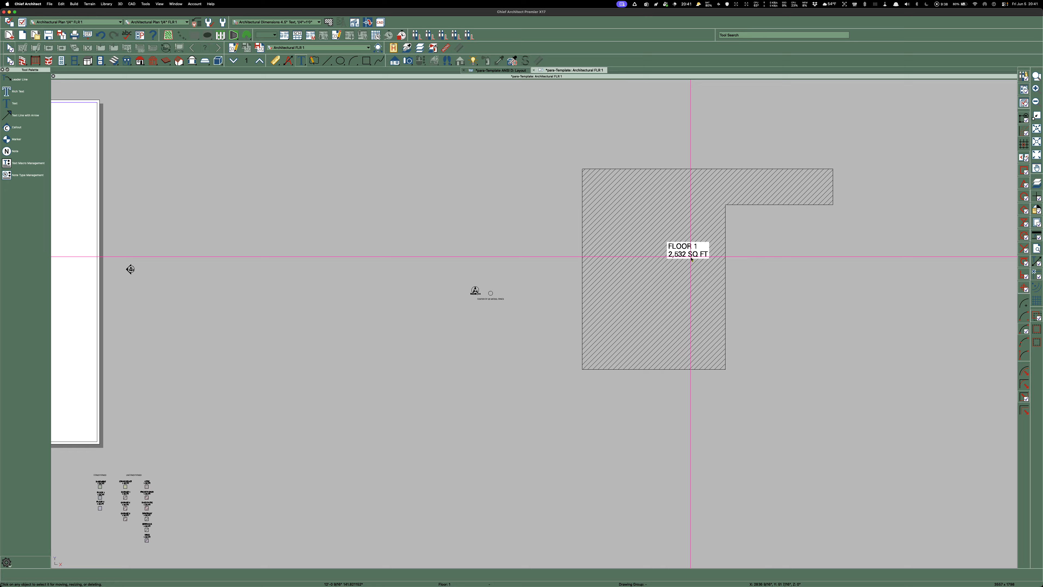
pyautogui.scroll(-2, 694, 255)
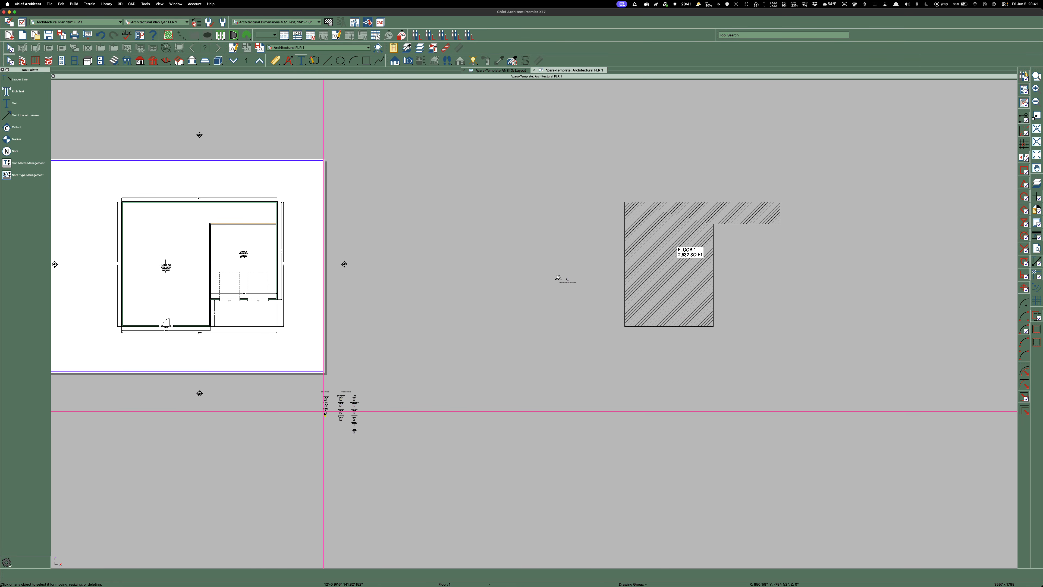
pyautogui.scroll(5, 328, 401)
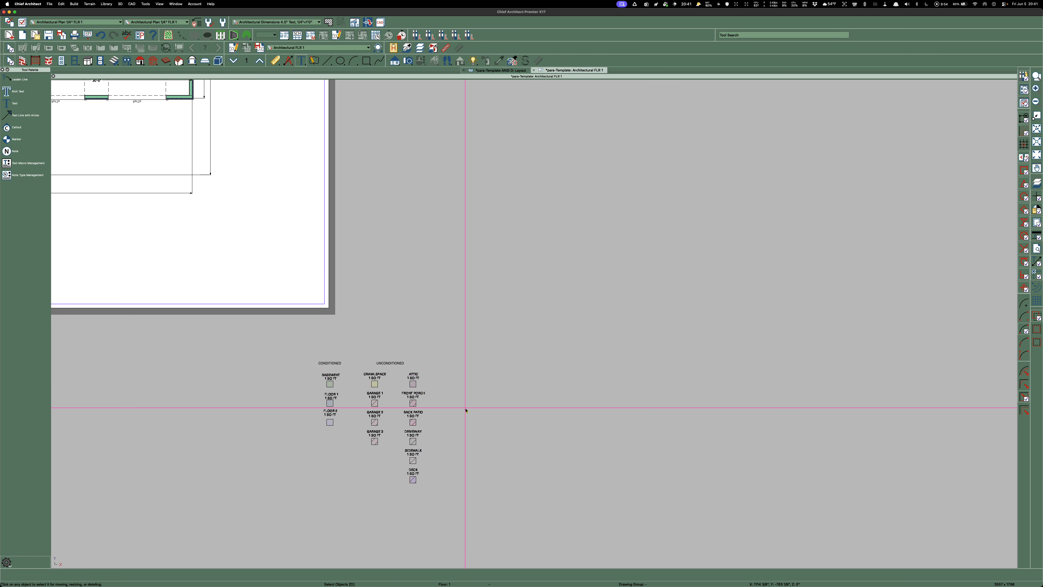
pyautogui.scroll(-2, 472, 437)
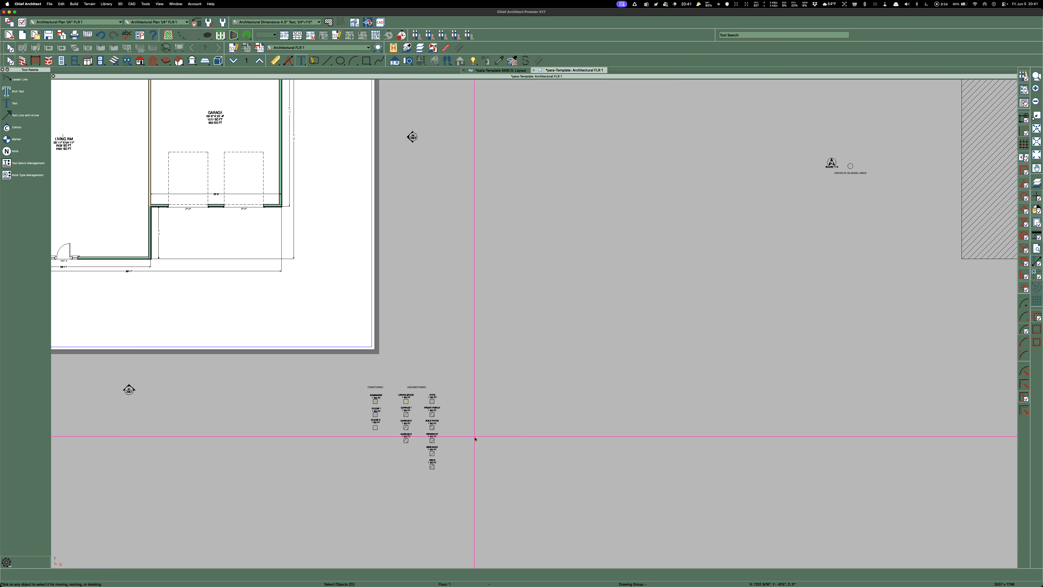
# Switch to the layout and check the MAIN FLOOR and TOTAL LIVING areas in the title block table
pyautogui.click(501, 70)
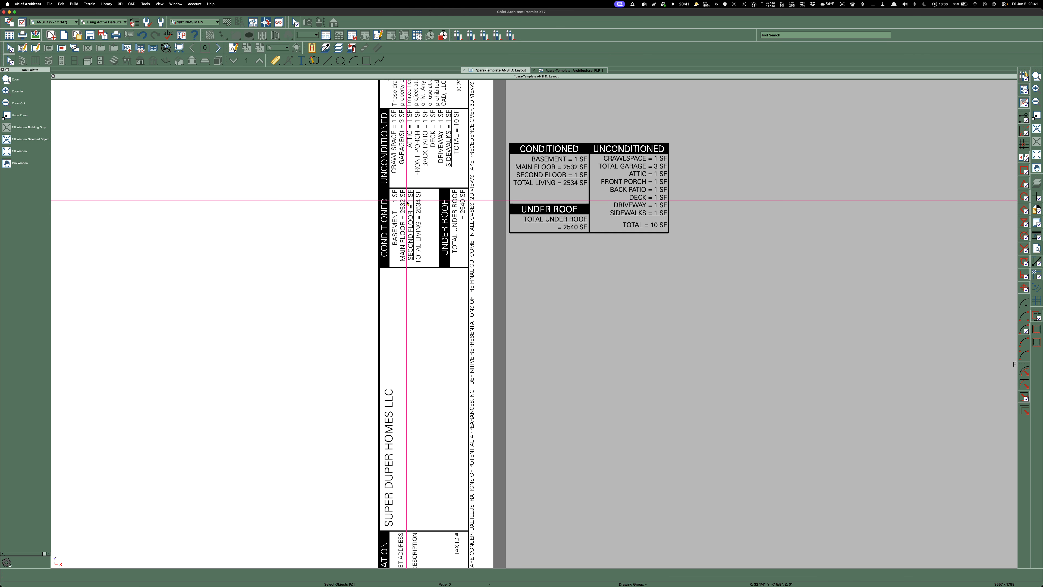
pyautogui.scroll(2, 406, 201)
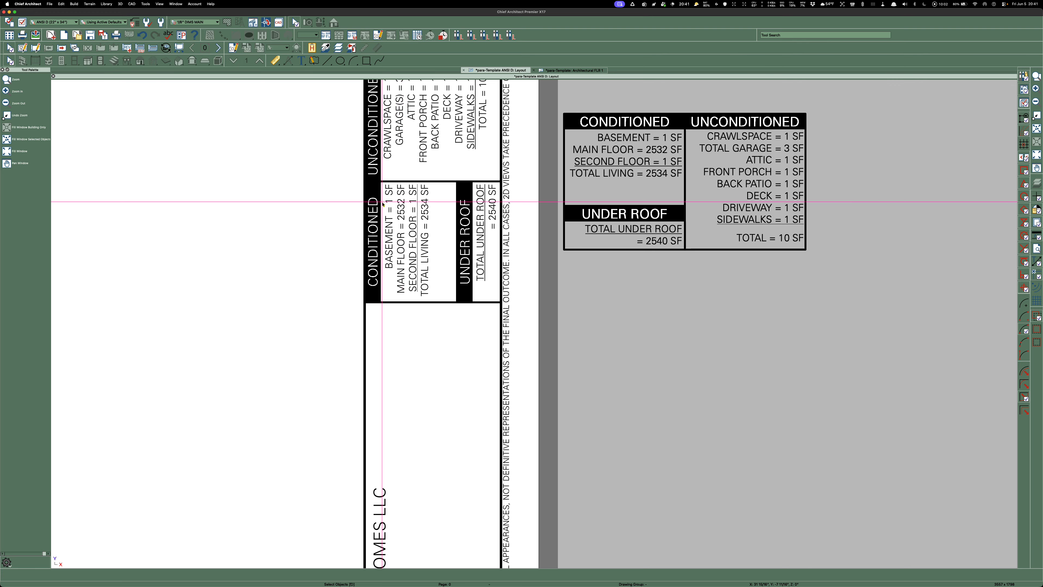
pyautogui.scroll(-1, 334, 192)
pyautogui.scroll(-1, 335, 191)
pyautogui.scroll(2, 384, 201)
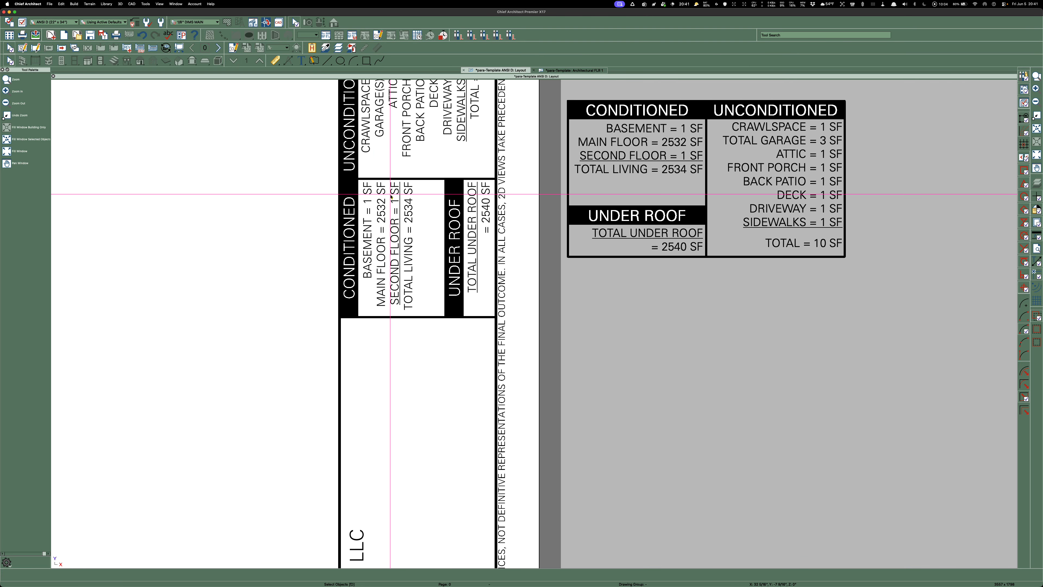
pyautogui.scroll(2, 384, 202)
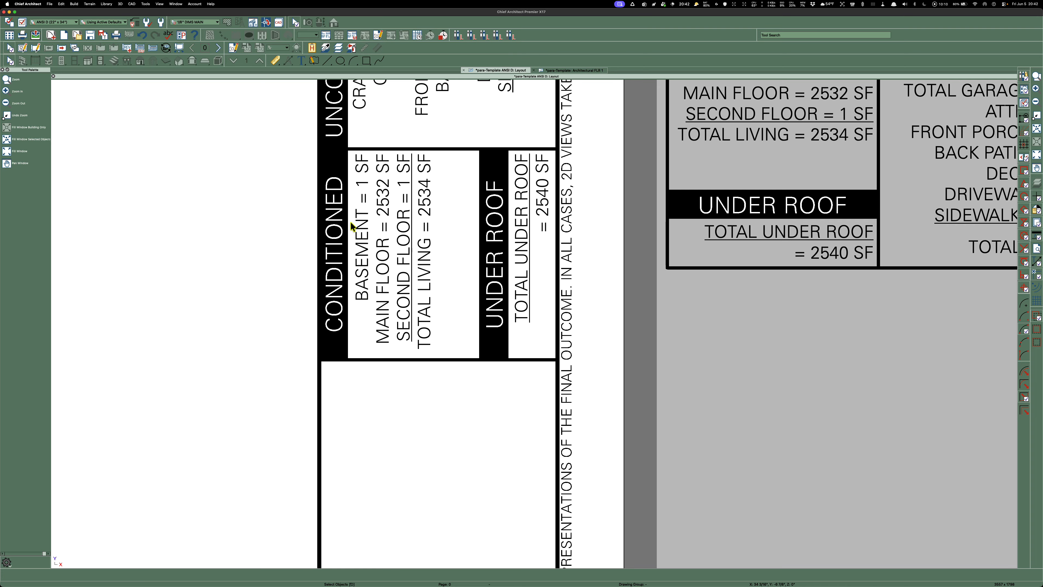
# Return to the floor plan and compare the living-area polyline with the original FLOOR 1 box in the CONDITIONED column
pyautogui.hotkey('ctrl', 'Tab')
pyautogui.scroll(2, 793, 170)
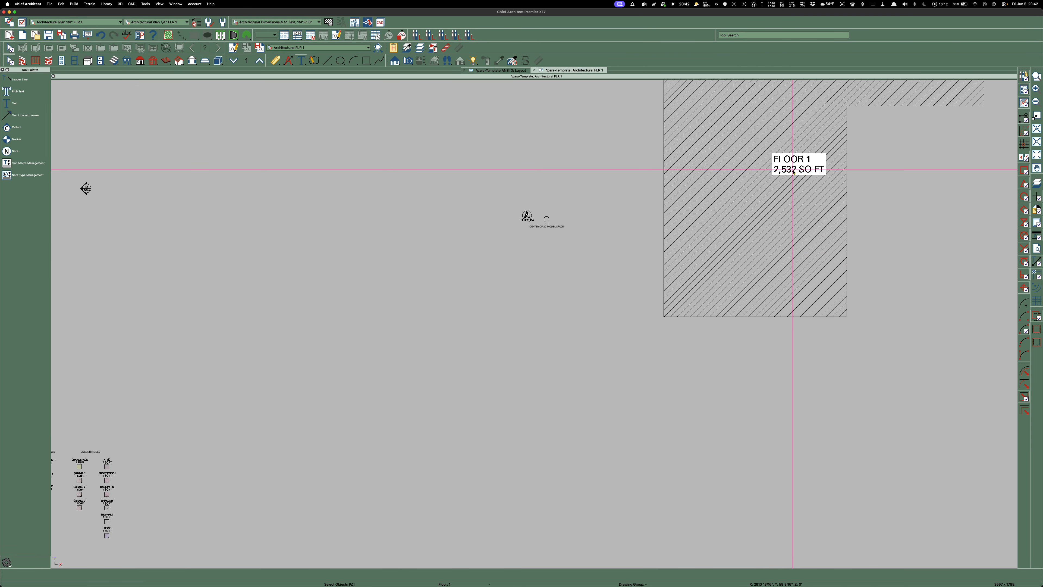
pyautogui.scroll(-3, 794, 171)
pyautogui.scroll(2, 383, 357)
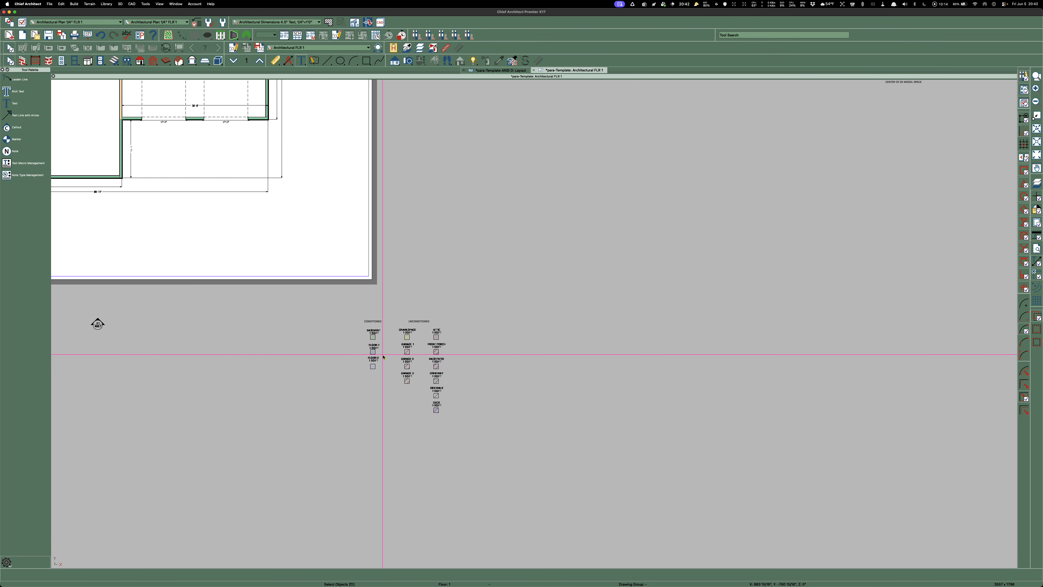
pyautogui.scroll(5, 383, 356)
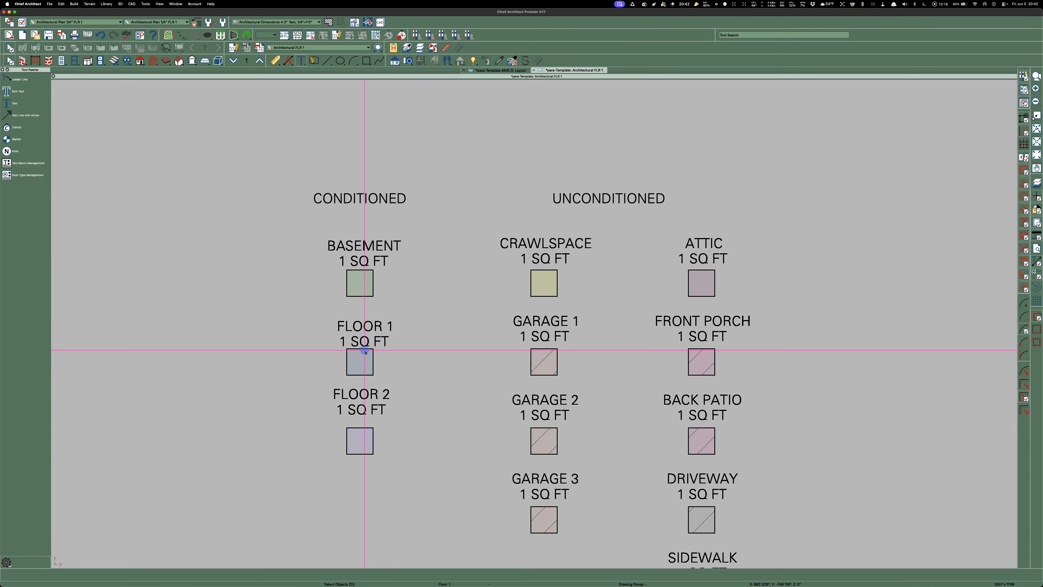
pyautogui.click(365, 352)
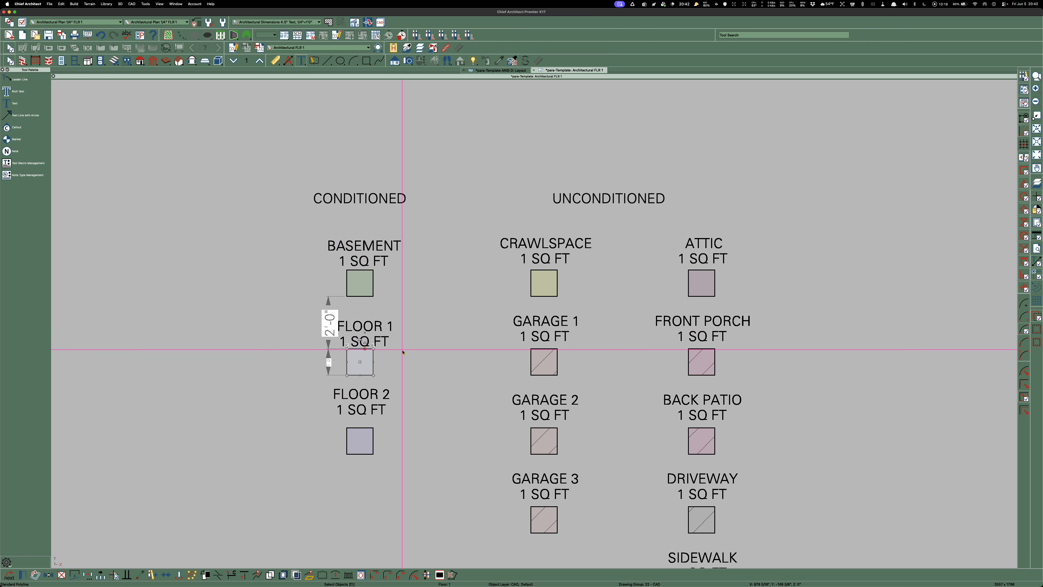
pyautogui.click(473, 346)
pyautogui.scroll(-2, 474, 347)
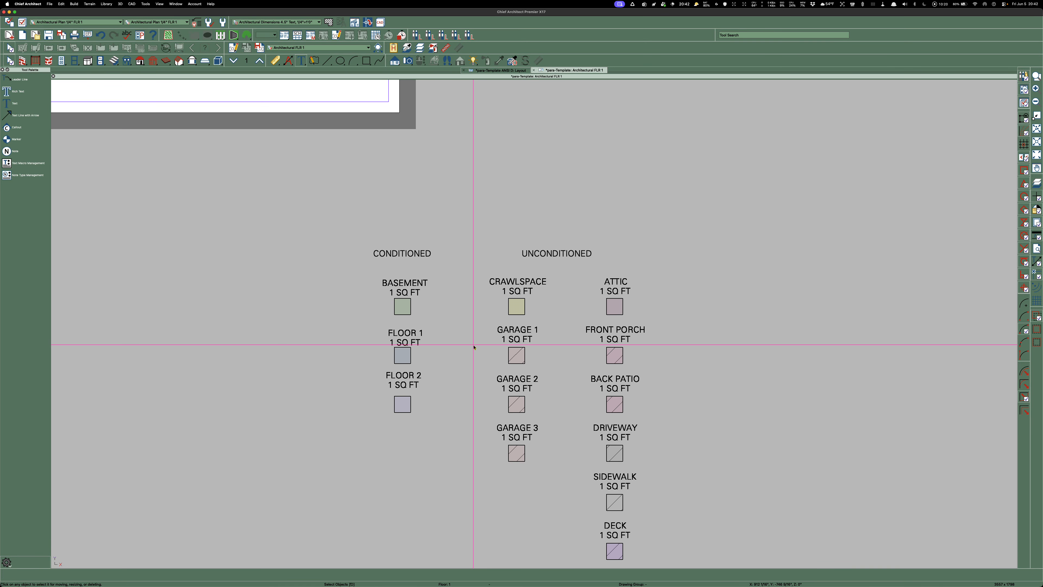
pyautogui.scroll(-5, 474, 347)
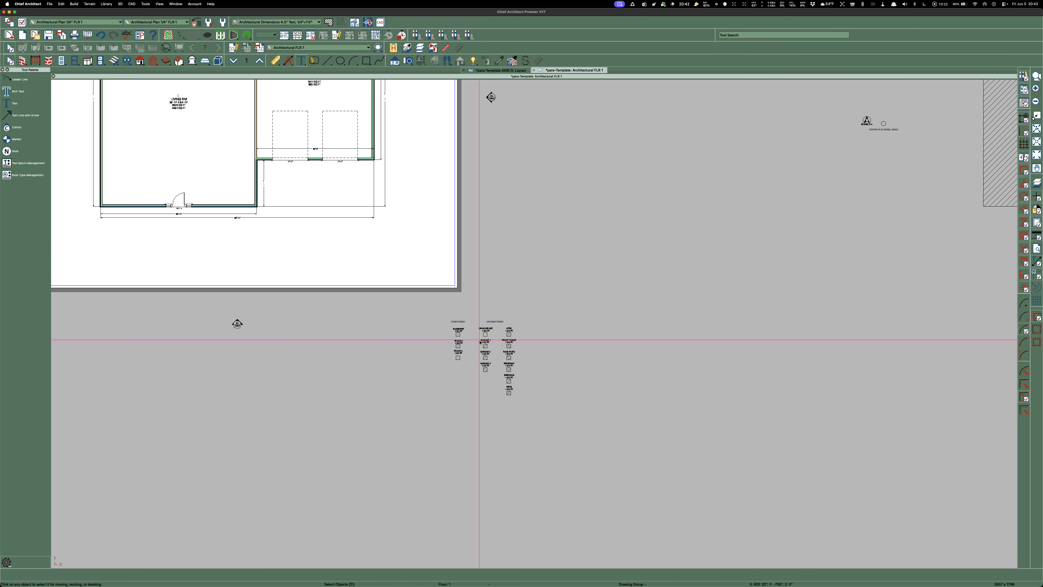
pyautogui.scroll(-1, 480, 342)
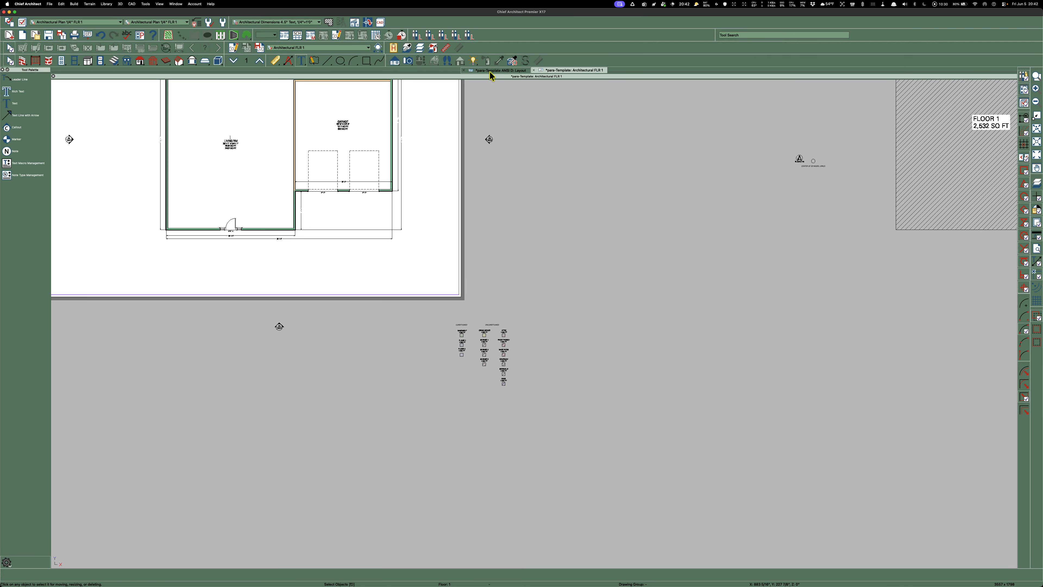
pyautogui.scroll(-2, 504, 288)
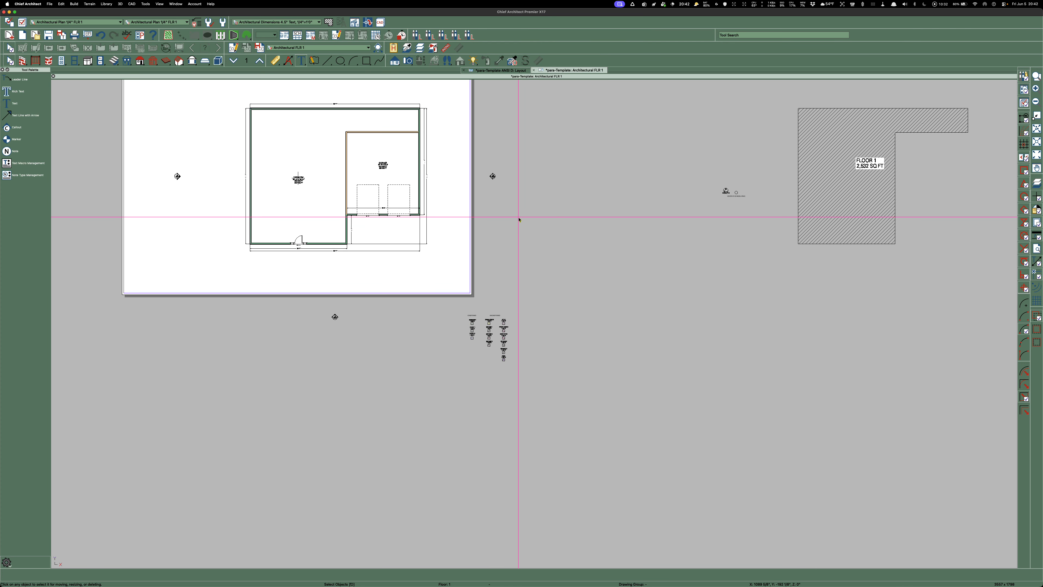
# Go back to the layout and recheck the main floor, living and under-roof areas in both tables
pyautogui.click(498, 69)
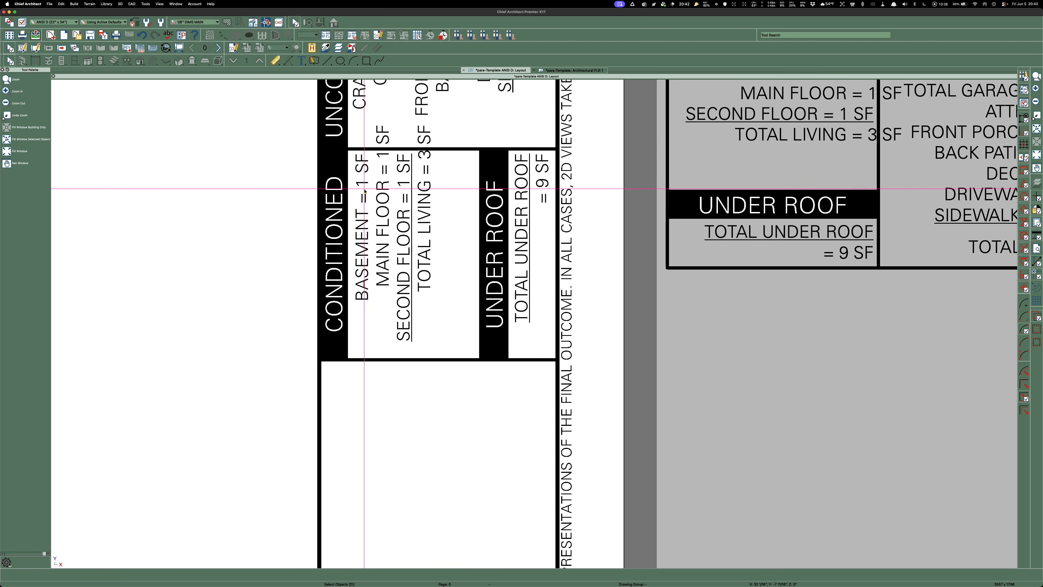
pyautogui.scroll(-1, 358, 243)
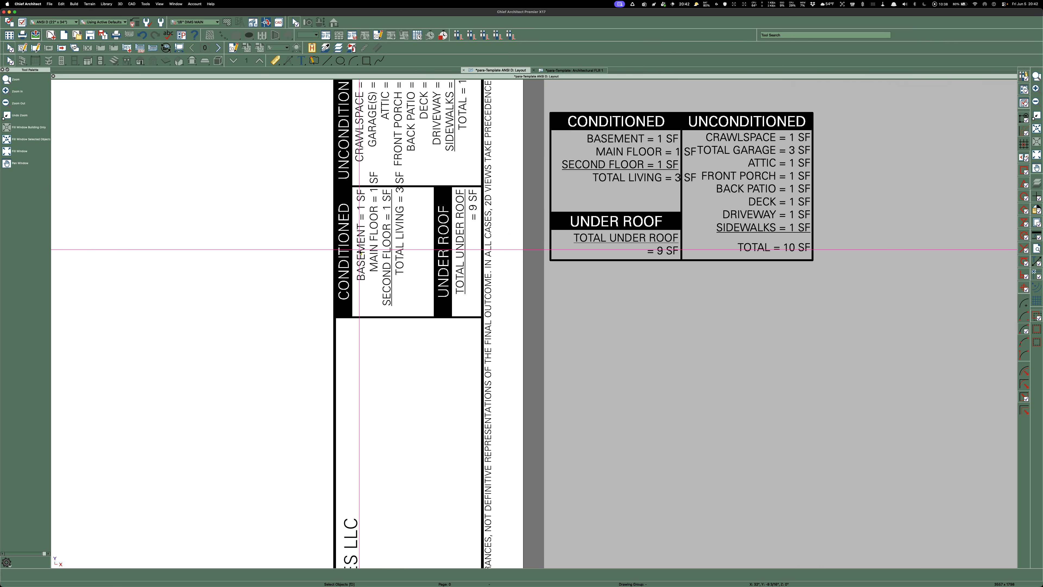
pyautogui.scroll(-1, 359, 249)
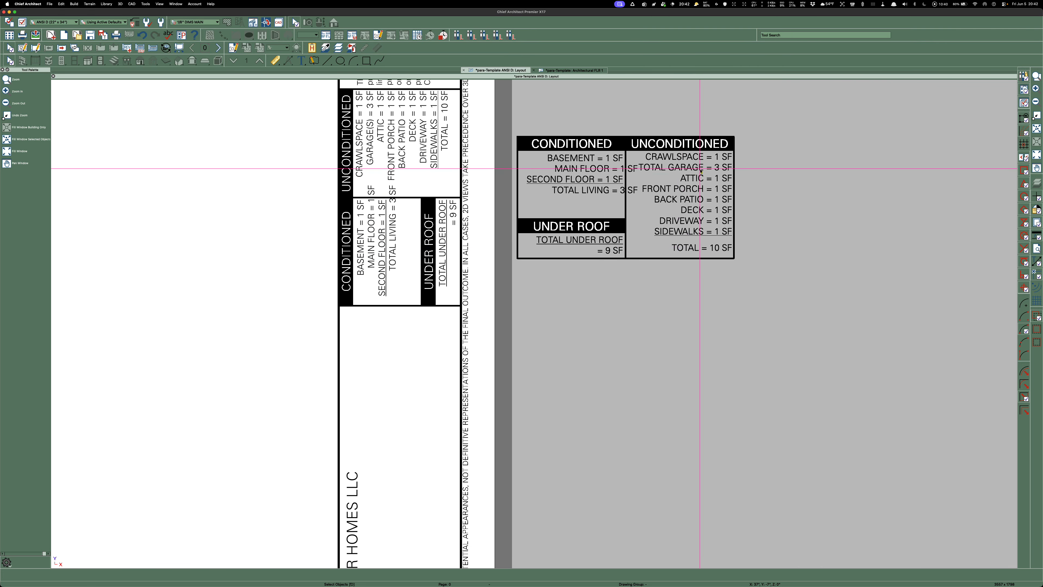
# Inspect the macro behind the MAIN FLOOR text in the title block and close its specification
pyautogui.click(377, 246)
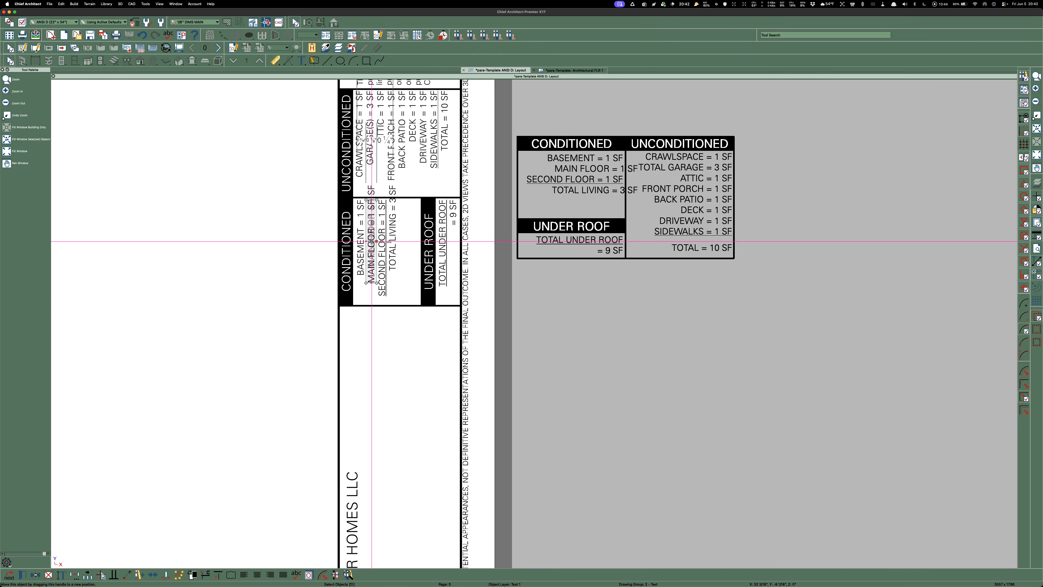
pyautogui.click(605, 306)
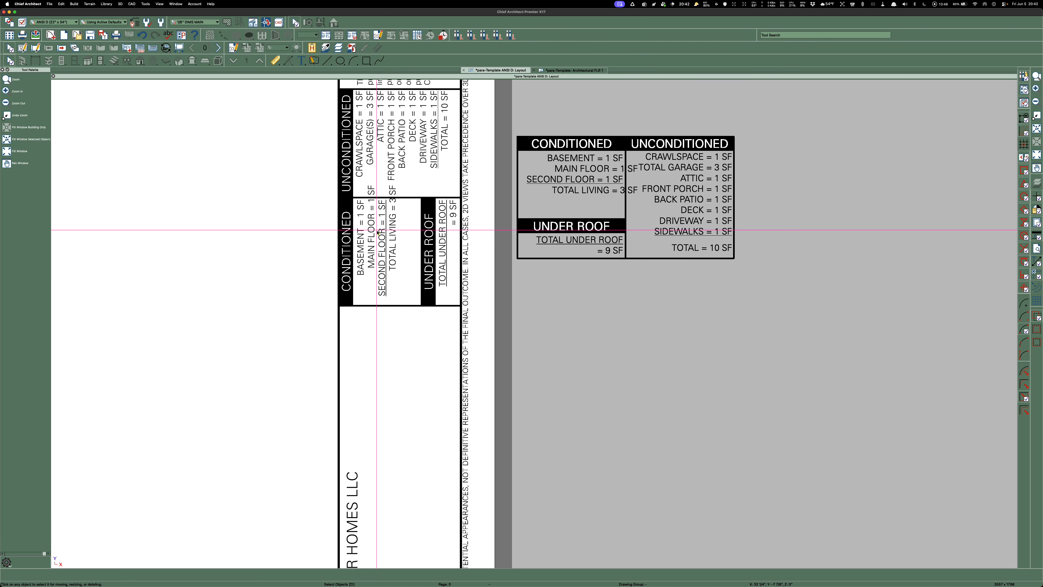
pyautogui.doubleClick(370, 229)
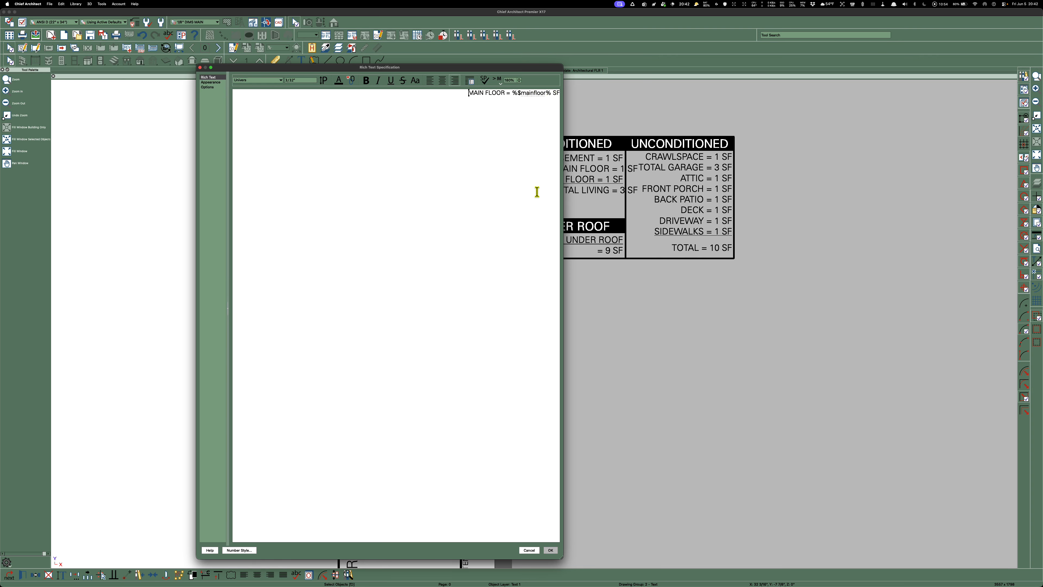
pyautogui.click(556, 551)
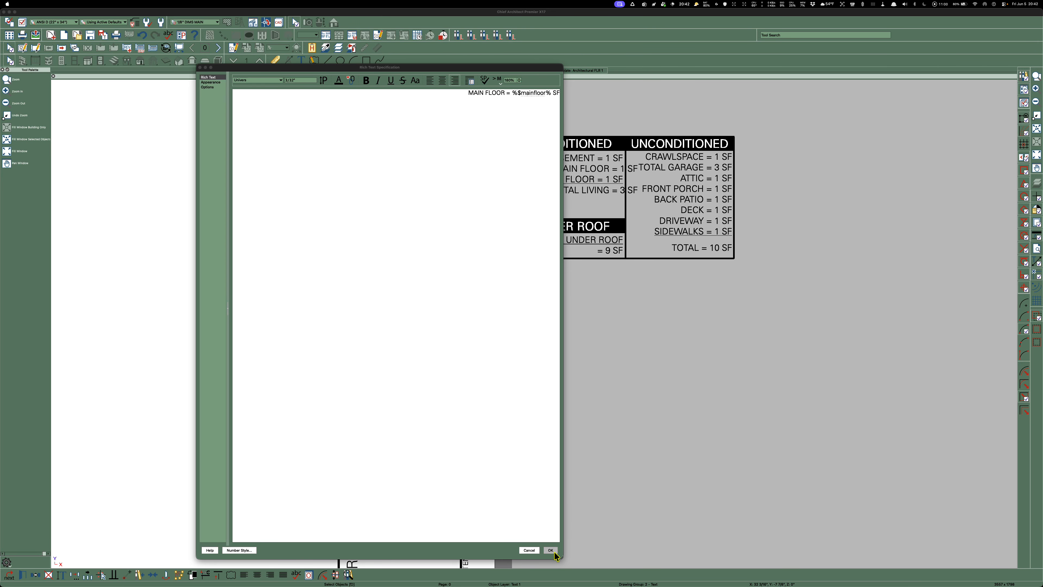
# Return to the floor plan, open the FLOOR 1 polyline's label specification and accept it to refresh its area macro
pyautogui.click(556, 550)
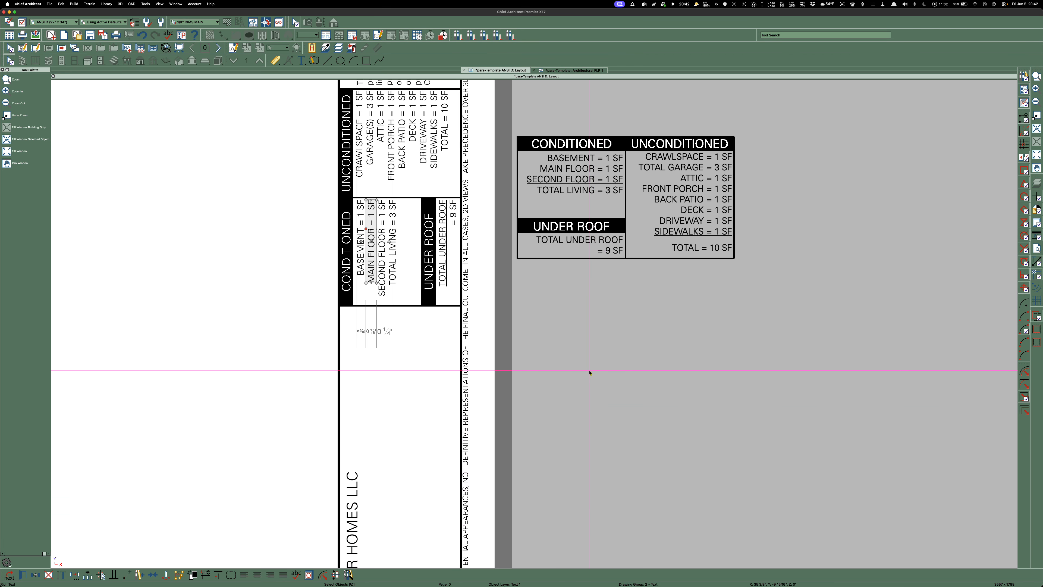
pyautogui.click(575, 71)
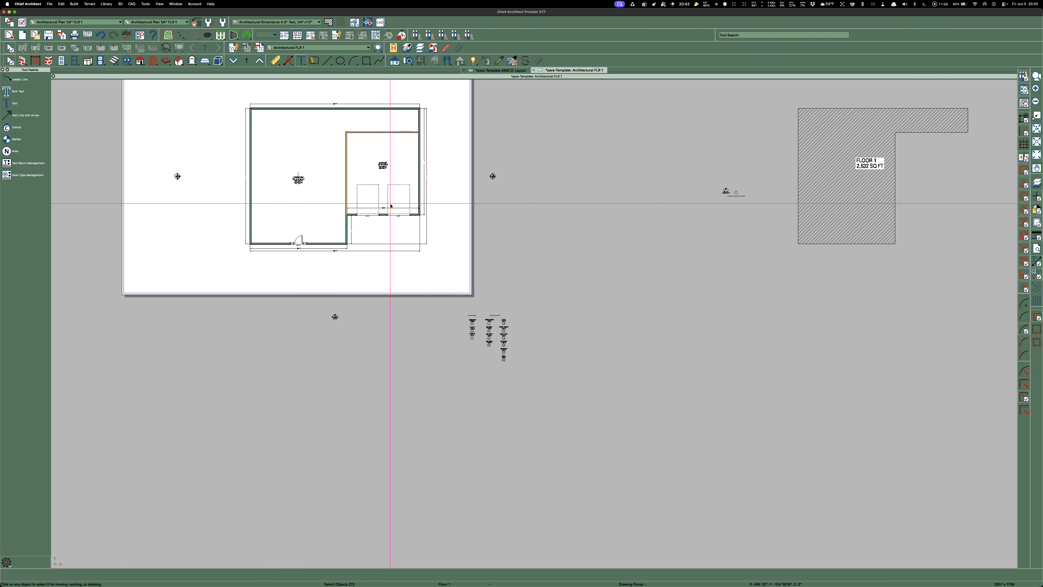
pyautogui.moveTo(879, 162); pyautogui.dragTo(690, 197, button='middle')
pyautogui.scroll(2, 690, 197)
pyautogui.doubleClick(690, 197)
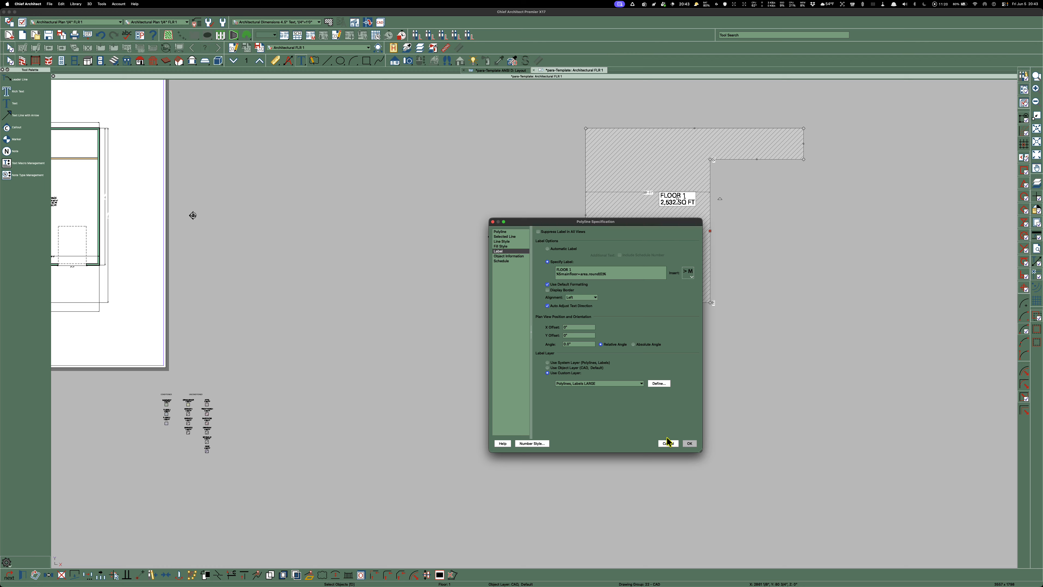
pyautogui.click(689, 443)
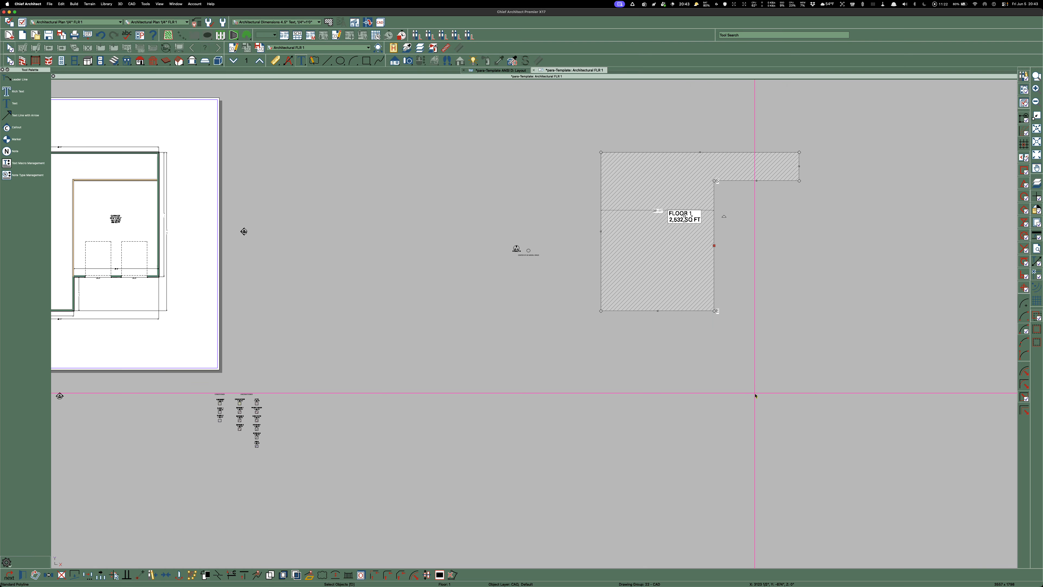
pyautogui.scroll(-2, 755, 395)
pyautogui.scroll(1, 591, 287)
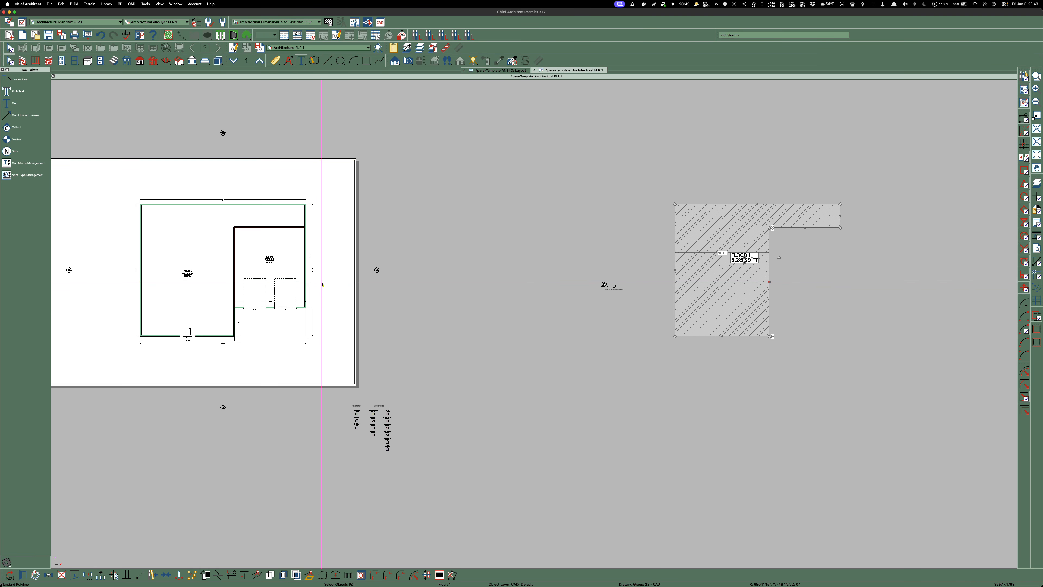
# Check the main floor, total living and under-roof areas in both layout tables and return to the plan
pyautogui.click(517, 71)
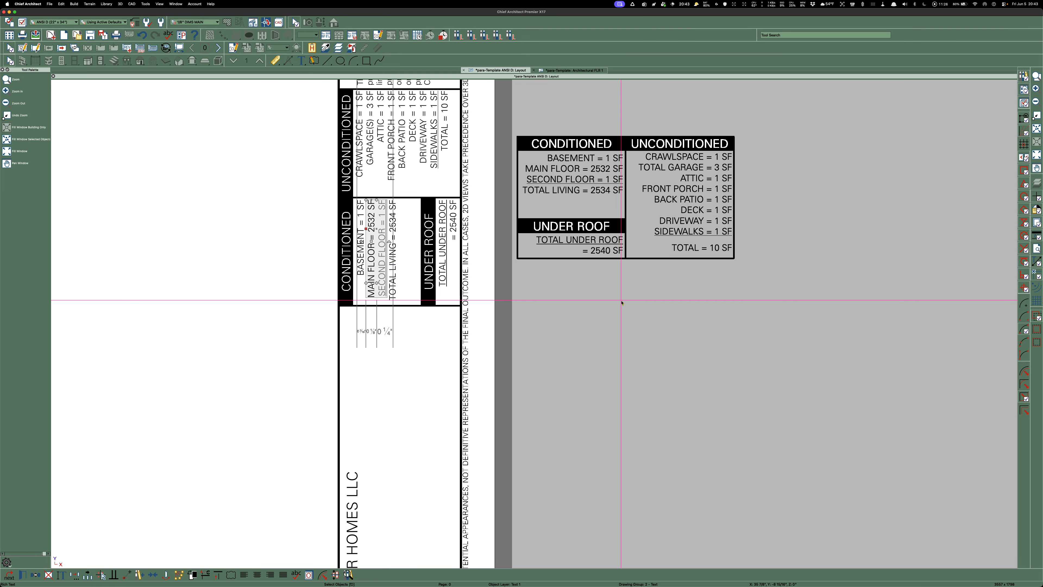
pyautogui.click(645, 328)
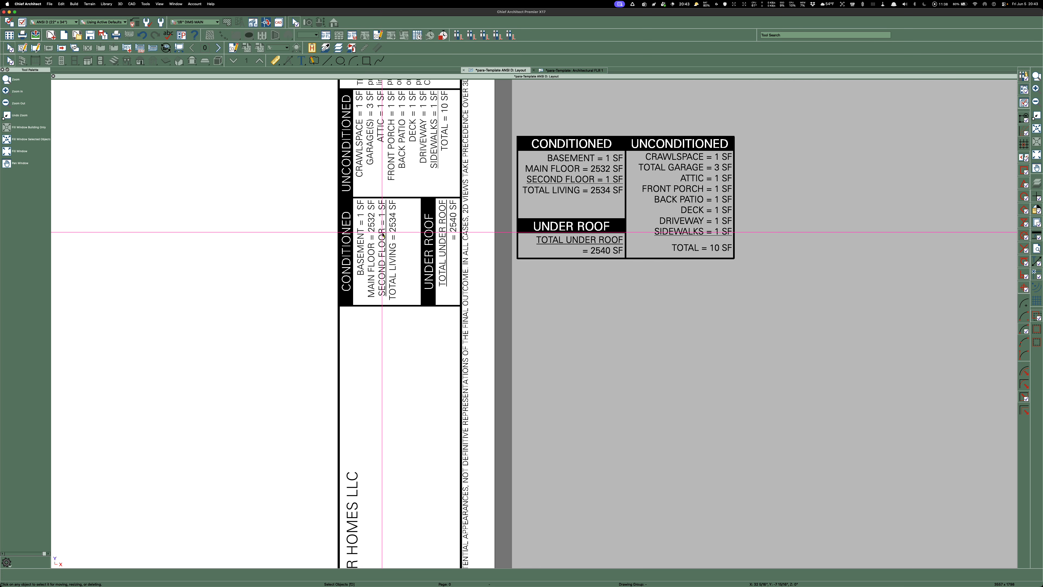
pyautogui.click(566, 70)
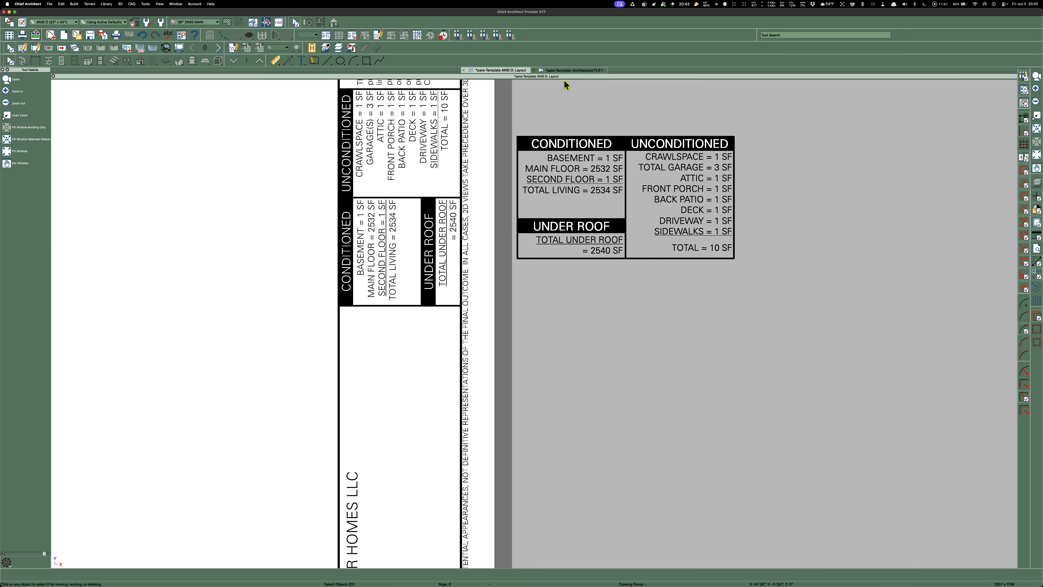
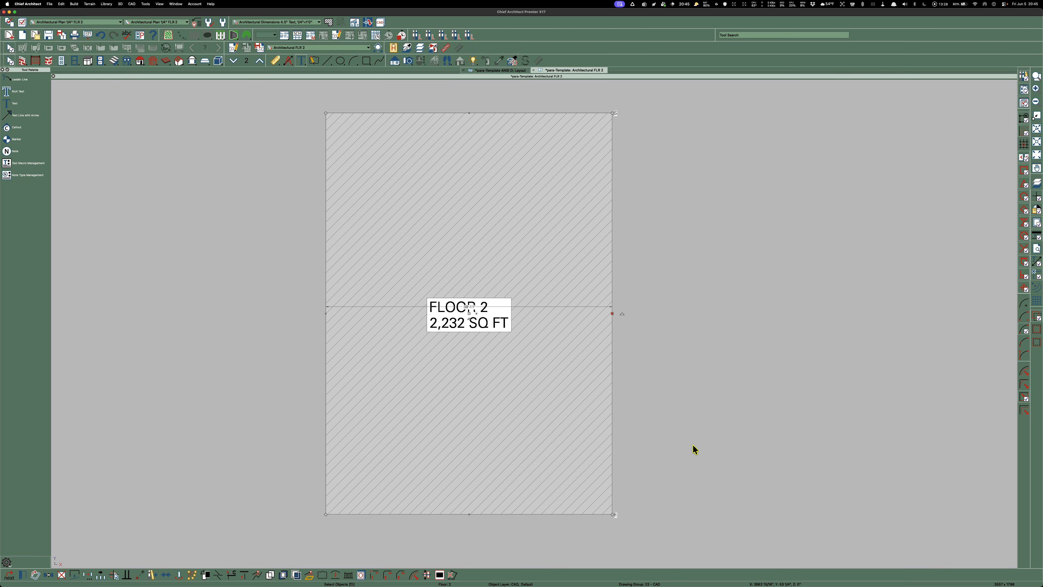
# Compare the FLOOR 2 polyline's area label with the SECOND FLOOR value in the layout tables
pyautogui.scroll(2, 425, 338)
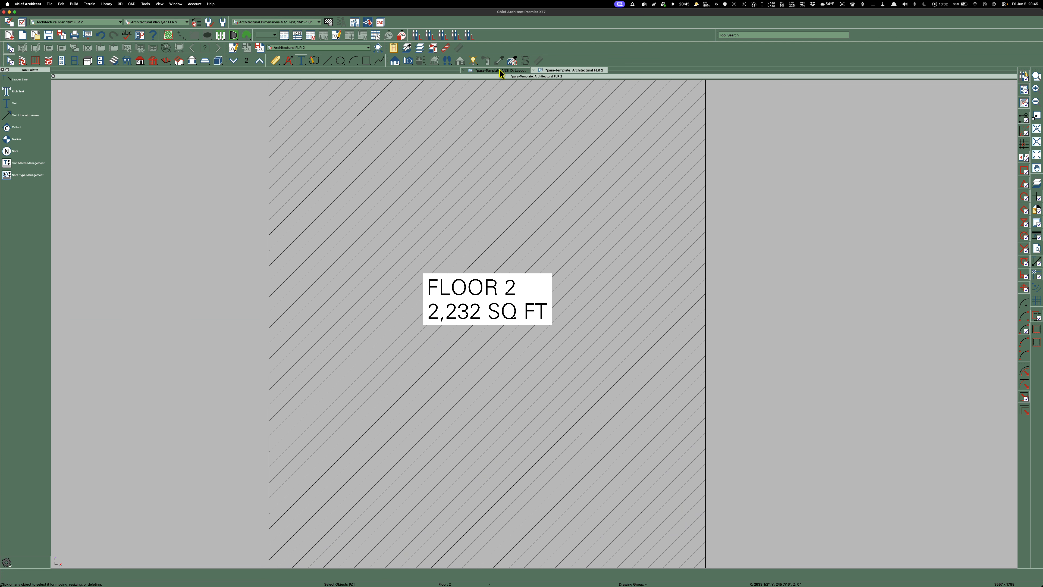
pyautogui.click(488, 71)
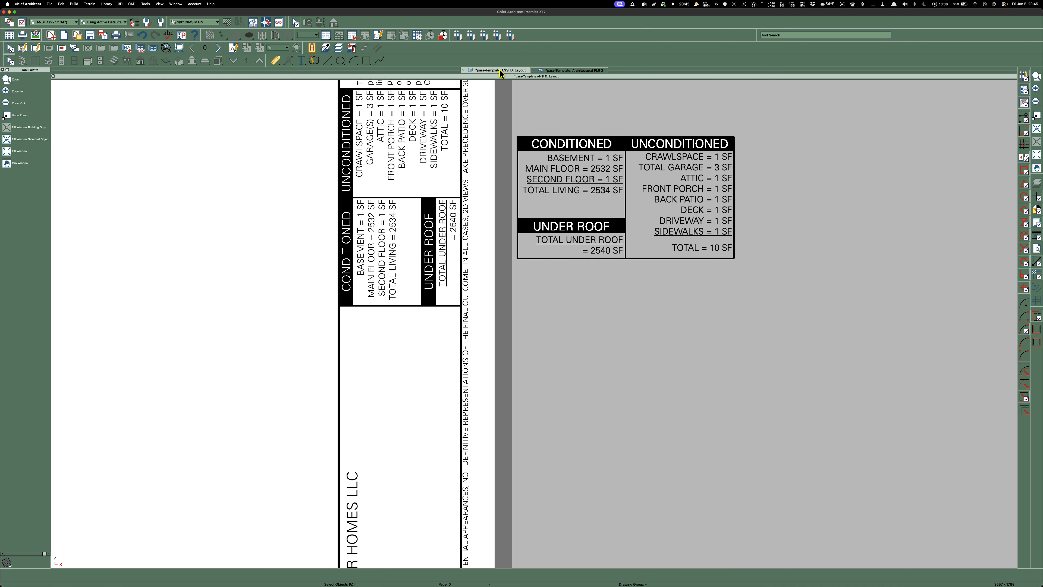
pyautogui.scroll(-2, 376, 294)
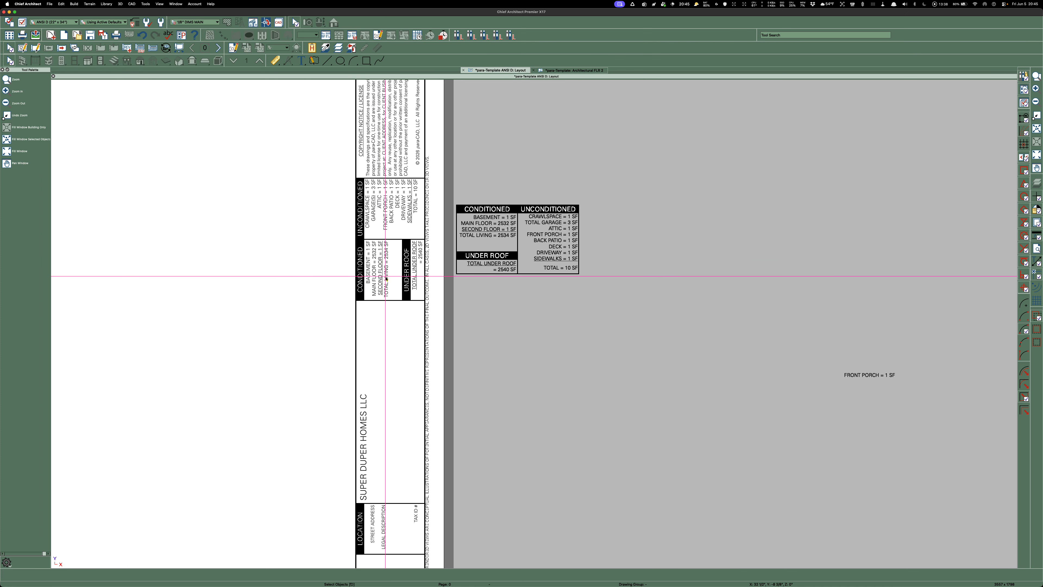
# Correct the capitalization of the title block's second-floor text so it reads SECOND FLOOR = %$secondfloor% SF
pyautogui.scroll(2, 386, 278)
pyautogui.doubleClick(374, 260)
pyautogui.moveTo(499, 93); pyautogui.dragTo(448, 94)
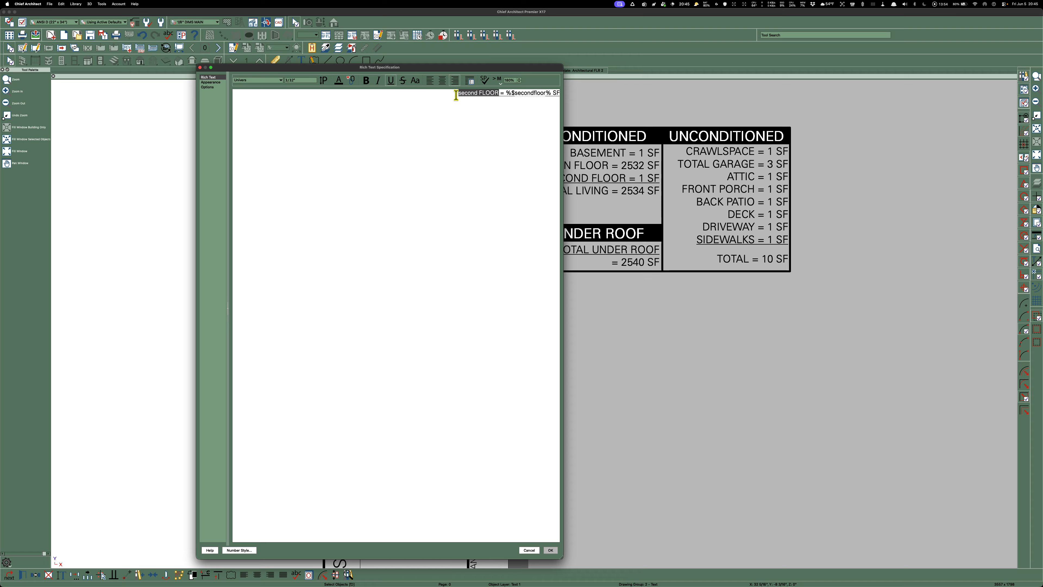
pyautogui.doubleClick(468, 94)
pyautogui.write('SECOND')
pyautogui.click(557, 550)
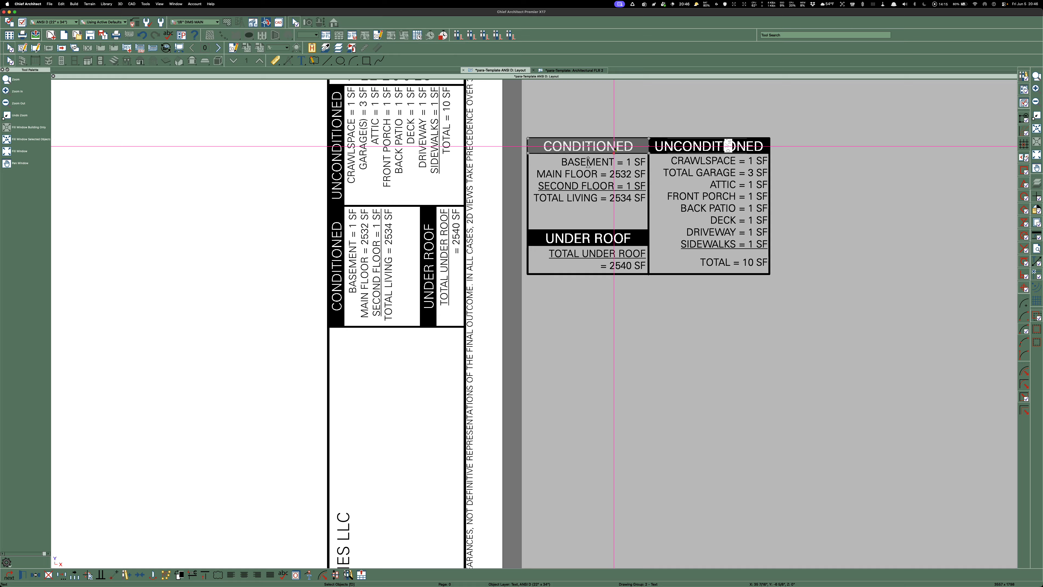
pyautogui.click(617, 166)
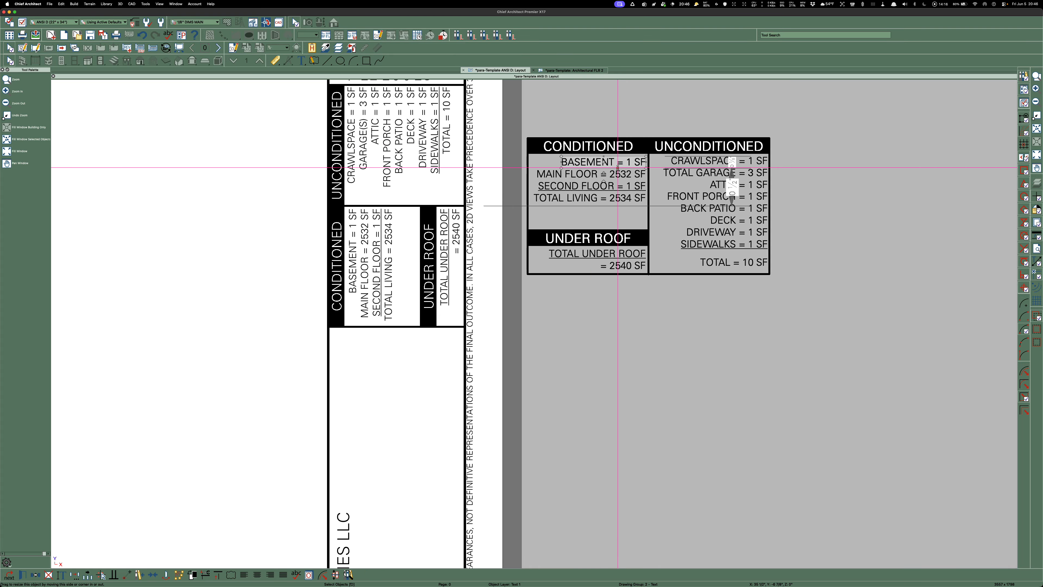
pyautogui.click(592, 185)
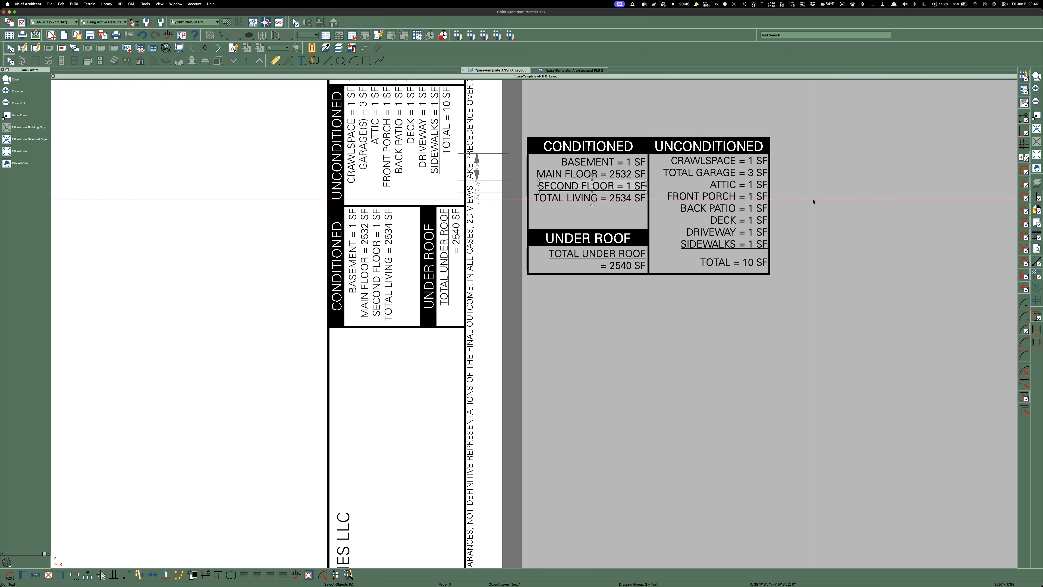
pyautogui.scroll(-6, 491, 187)
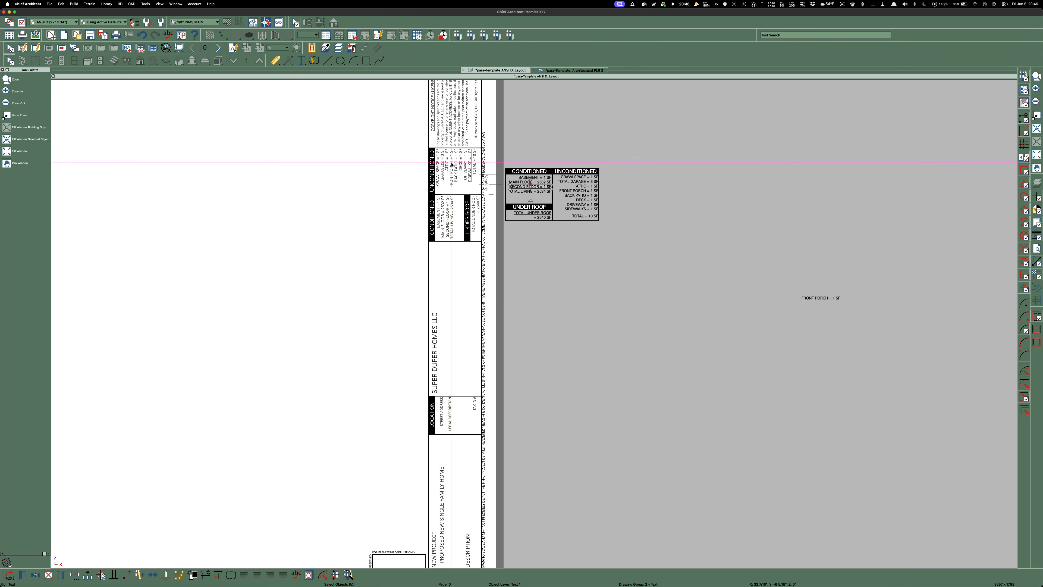
pyautogui.scroll(-2, 451, 162)
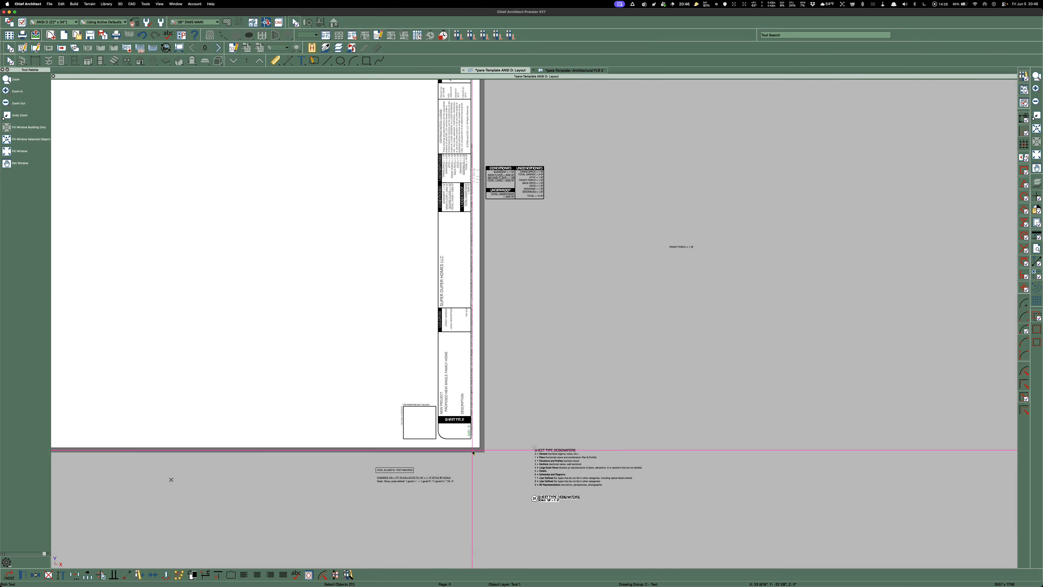
pyautogui.scroll(5, 501, 155)
pyautogui.press('space')
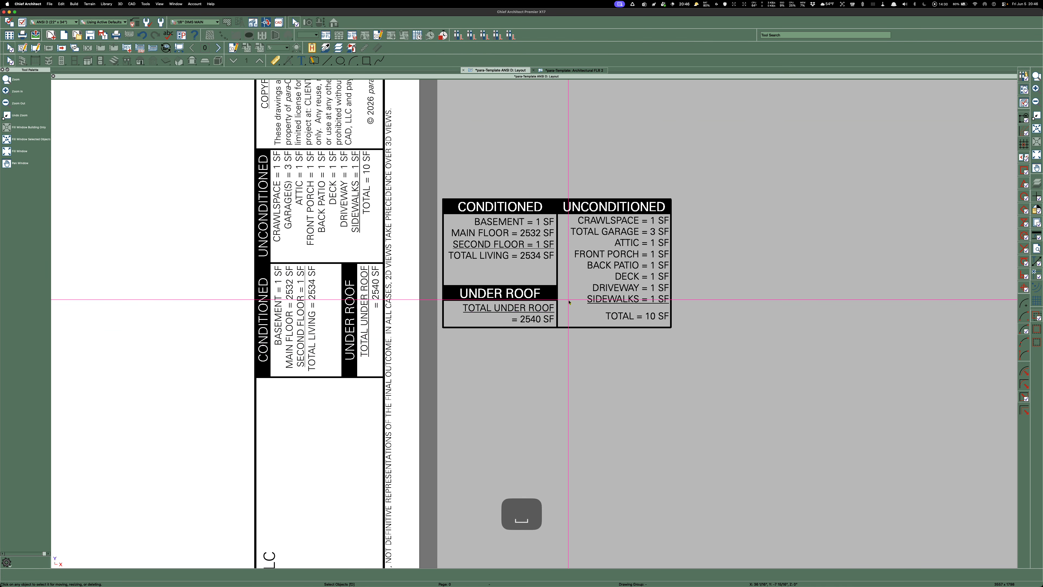
# Change the off-sheet table's second-floor text to the lowercase macro %$secondfloor%, with the words SECOND FLOOR in capitals
pyautogui.doubleClick(515, 246)
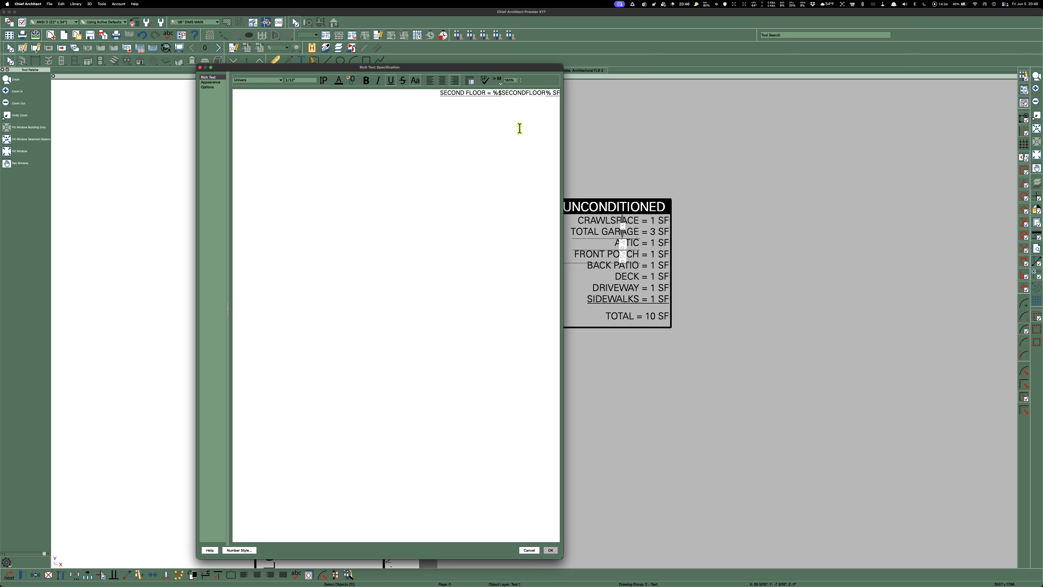
pyautogui.press('super+a')
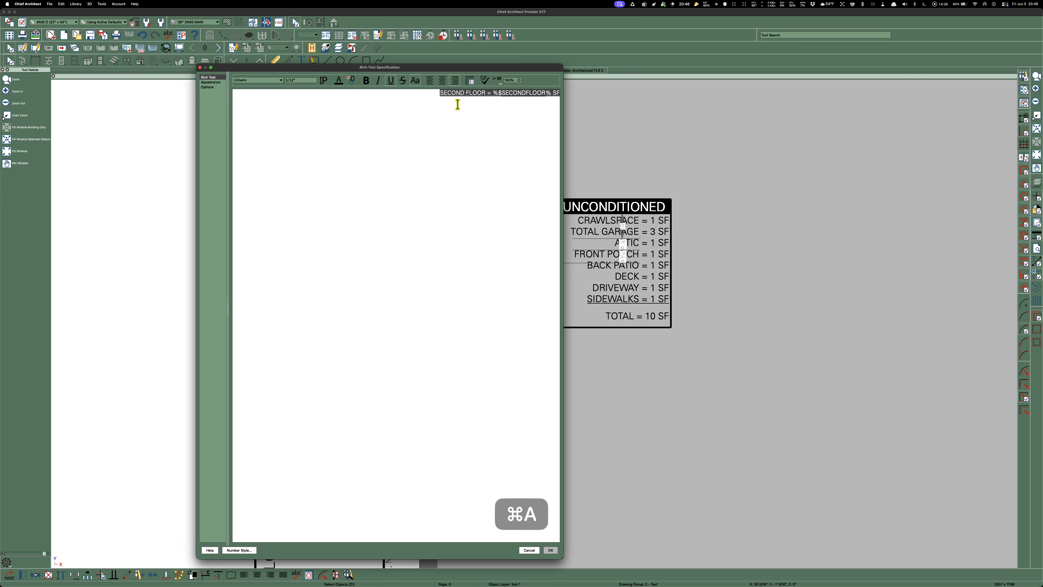
pyautogui.click(415, 80)
pyautogui.click(476, 116)
pyautogui.doubleClick(466, 94)
pyautogui.write('SECON')
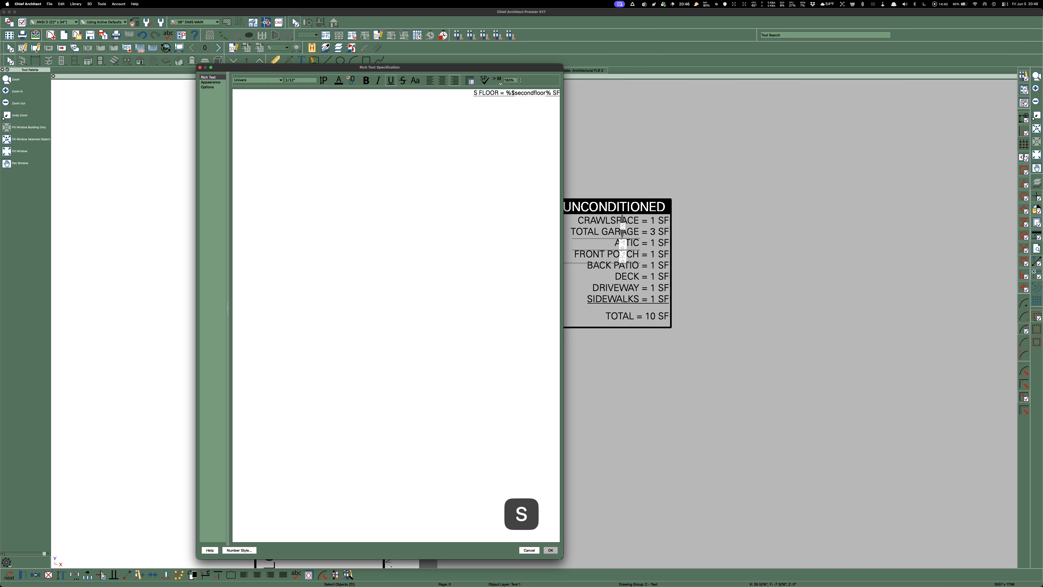
pyautogui.write('D')
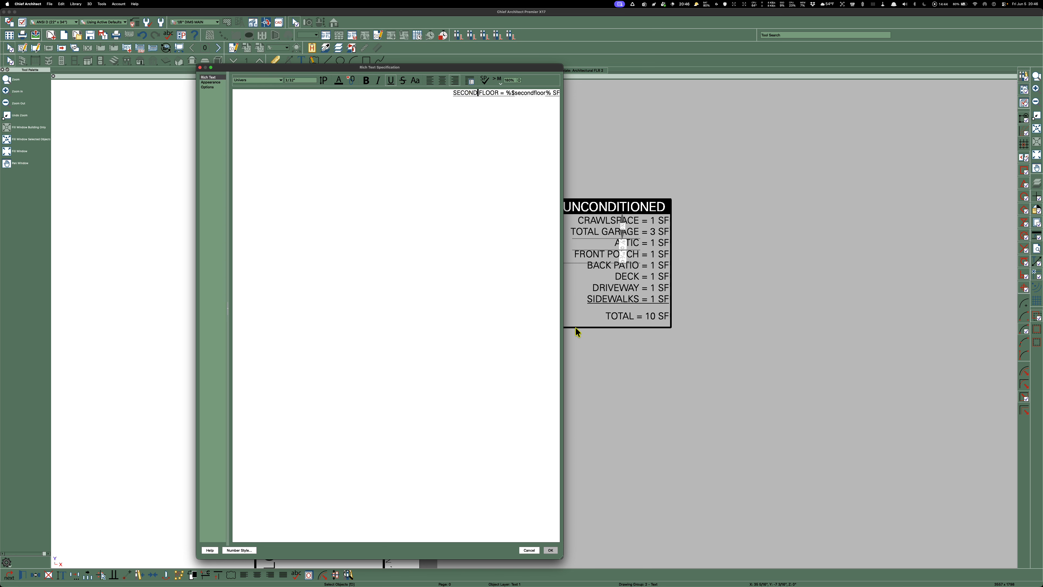
pyautogui.click(555, 551)
pyautogui.click(748, 260)
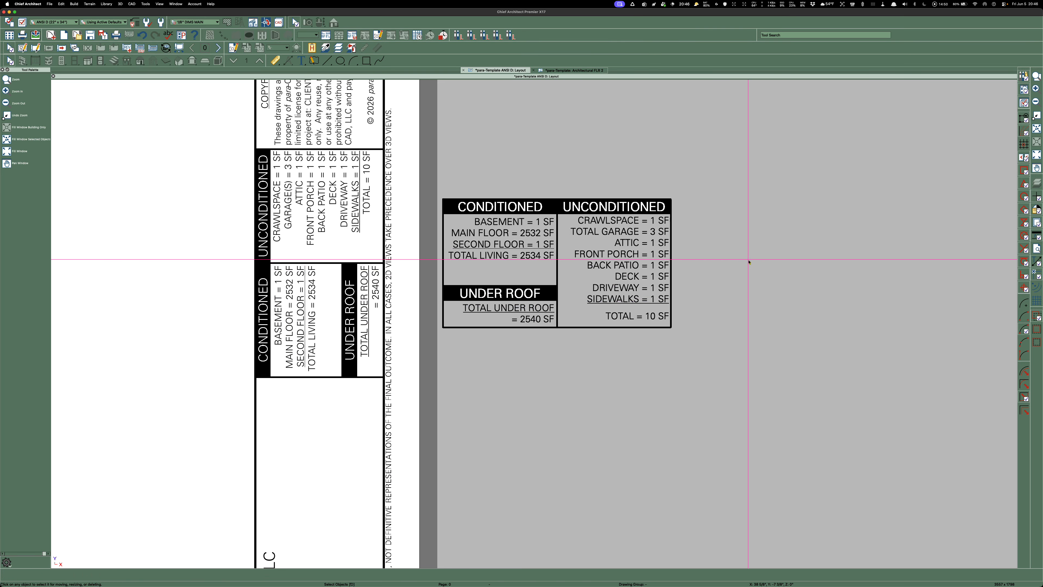
# Compare the macros behind the MAIN FLOOR and SECOND FLOOR texts in the off-sheet CONDITIONED column
pyautogui.scroll(3, 575, 247)
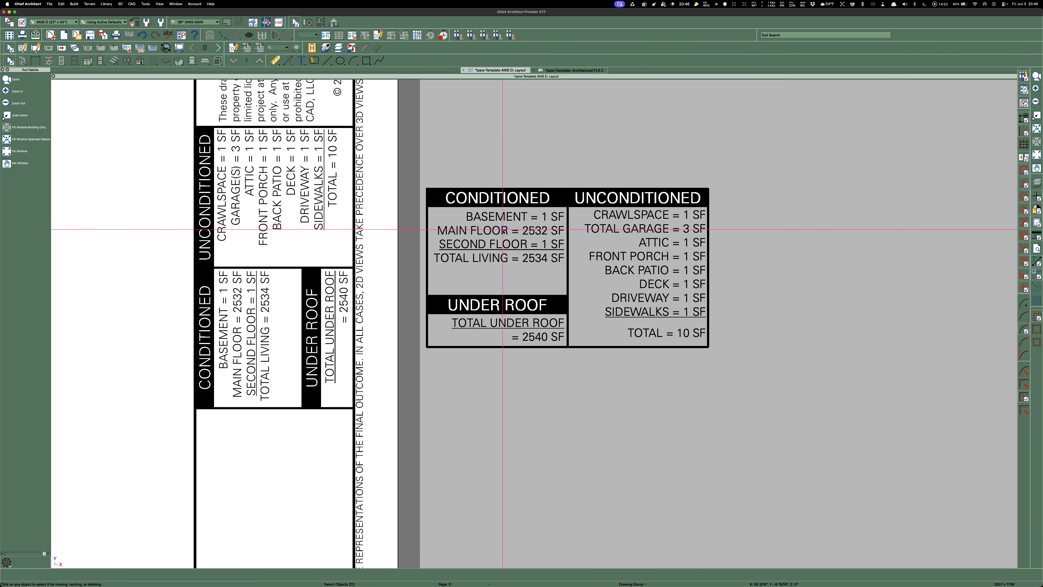
pyautogui.doubleClick(502, 228)
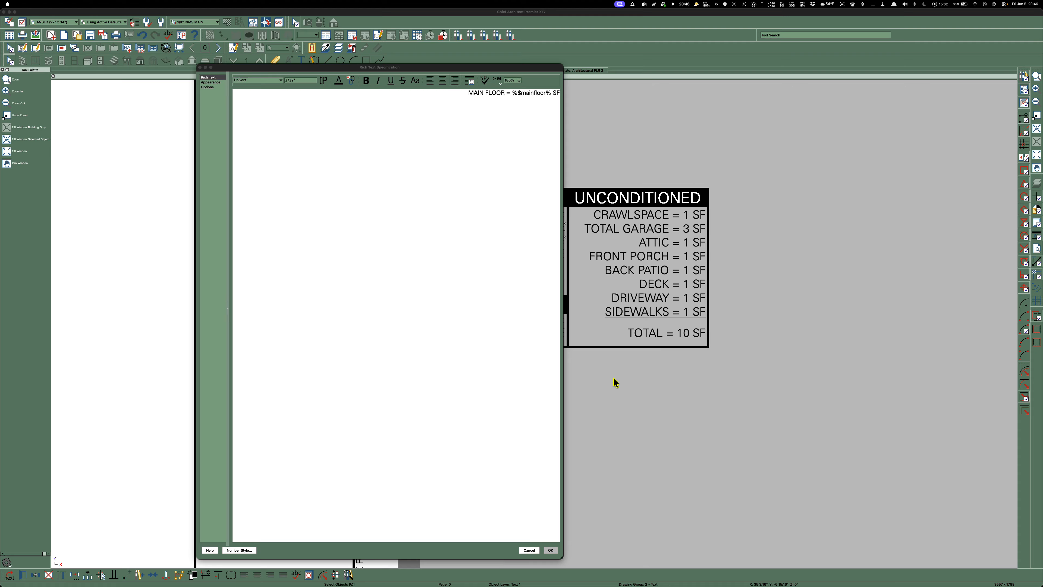
pyautogui.click(550, 550)
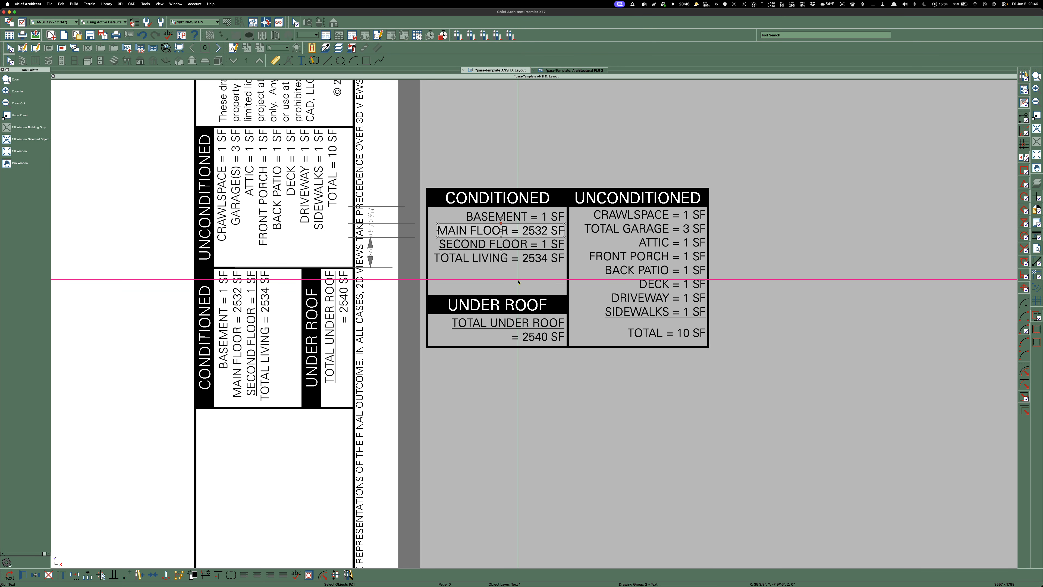
pyautogui.doubleClick(506, 245)
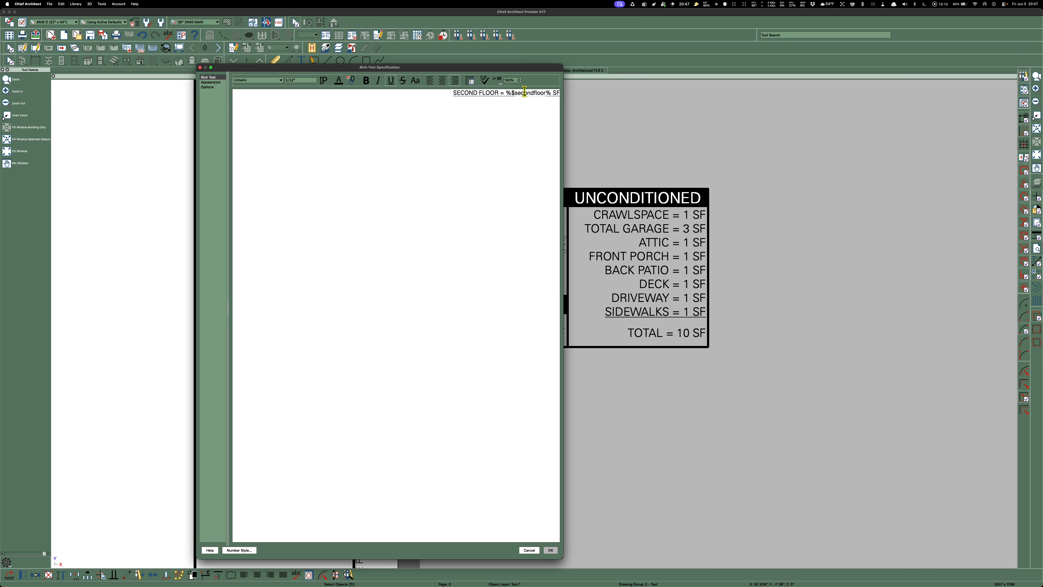
pyautogui.click(551, 549)
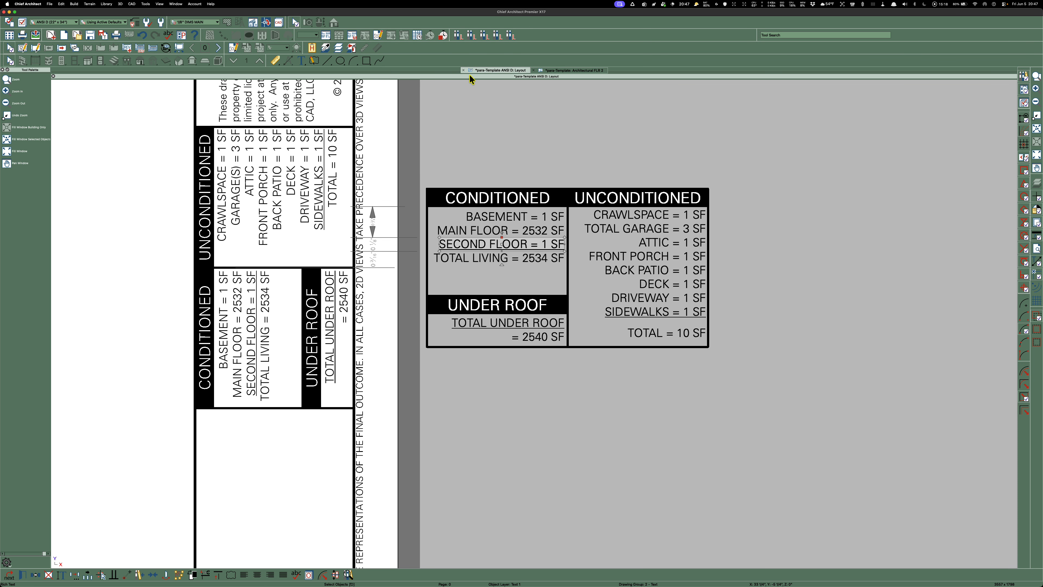
# In the floor plan, open the FLOOR 2 polyline's label specification and accept it to refresh its area macro
pyautogui.click(578, 71)
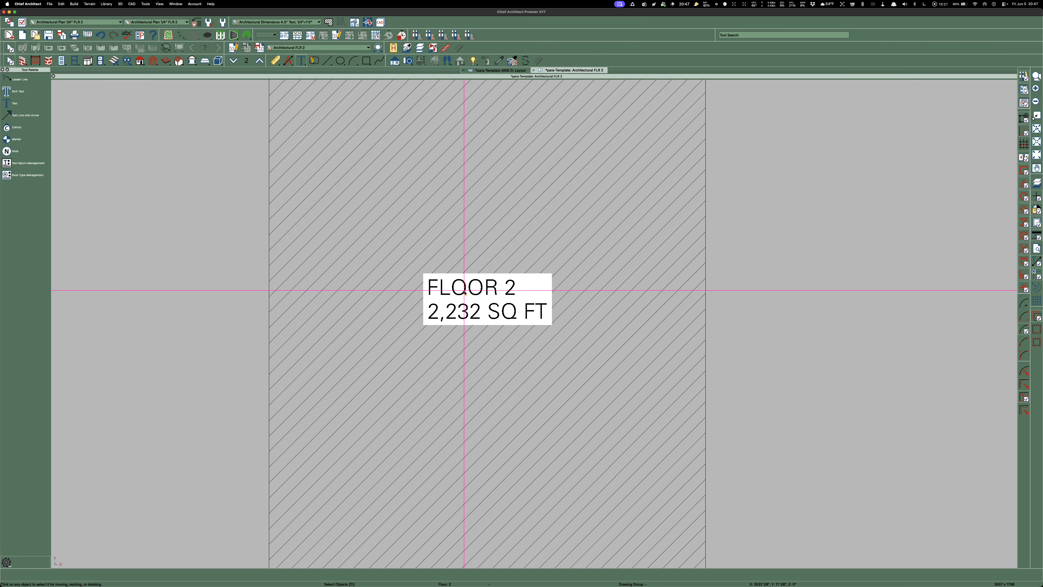
pyautogui.doubleClick(466, 292)
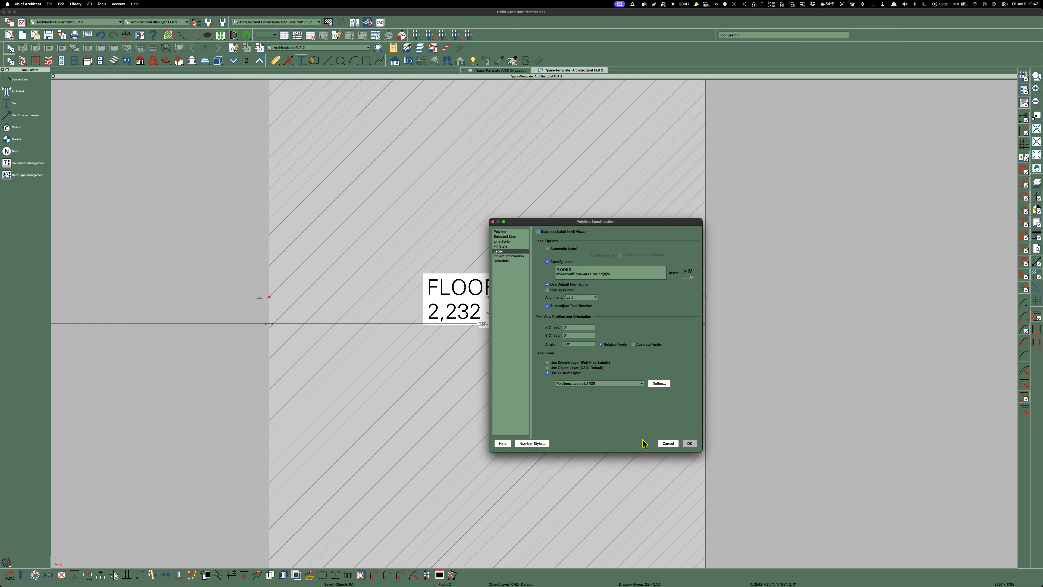
pyautogui.click(691, 443)
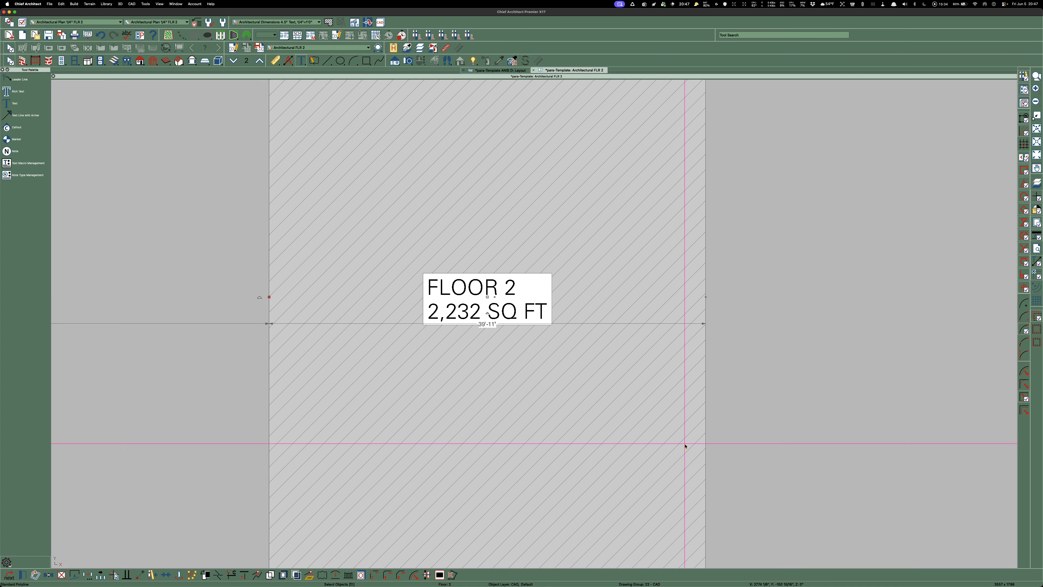
# Return to the layout and reword the off-sheet table's MAIN FLOOR text as FLOOR 1, keeping the %$mainfloor% macro
pyautogui.click(504, 71)
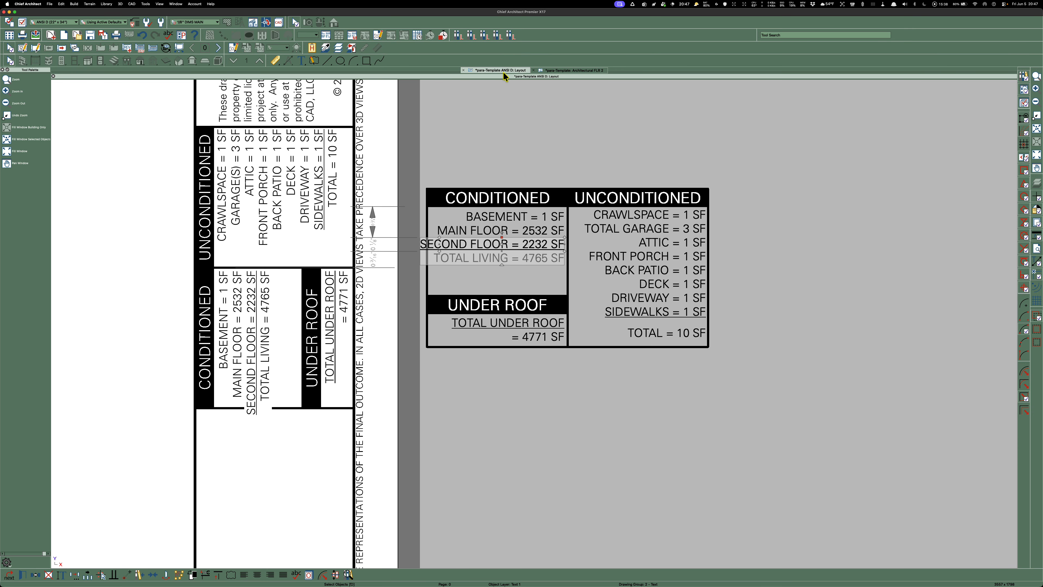
pyautogui.click(562, 134)
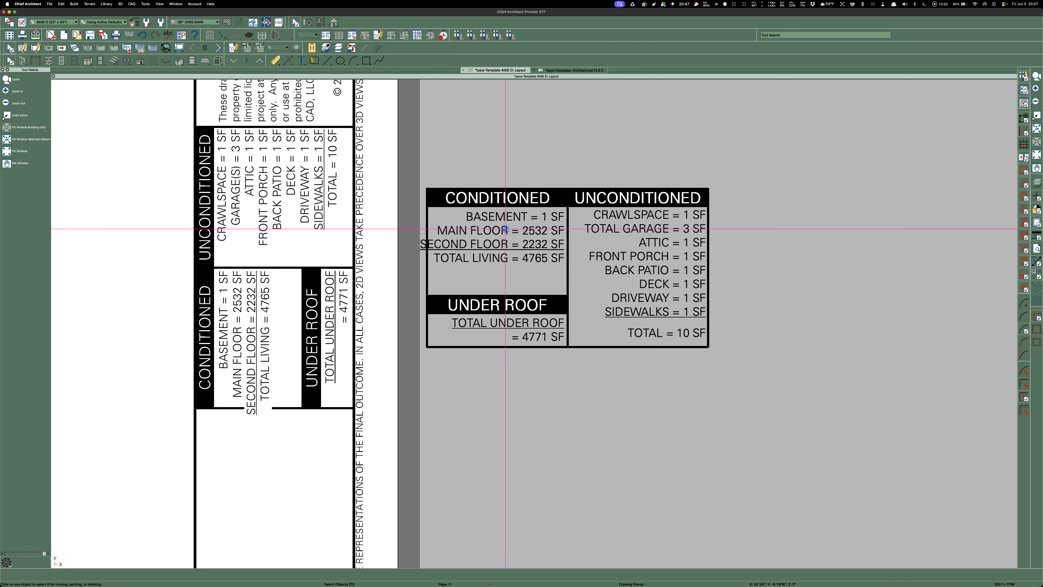
pyautogui.doubleClick(526, 230)
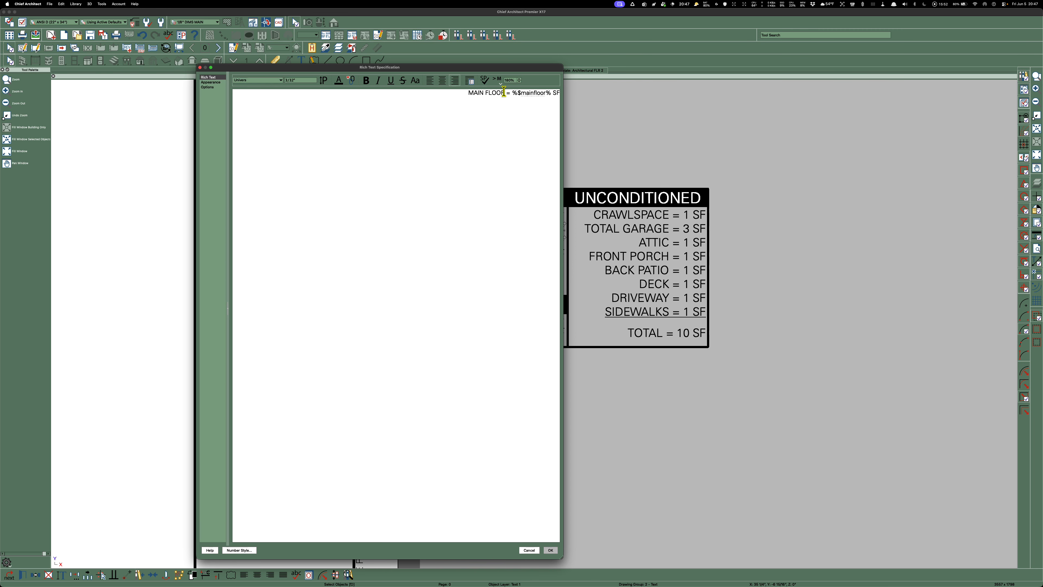
pyautogui.moveTo(485, 93); pyautogui.dragTo(428, 92)
pyautogui.press('BackSpace')
pyautogui.write('1')
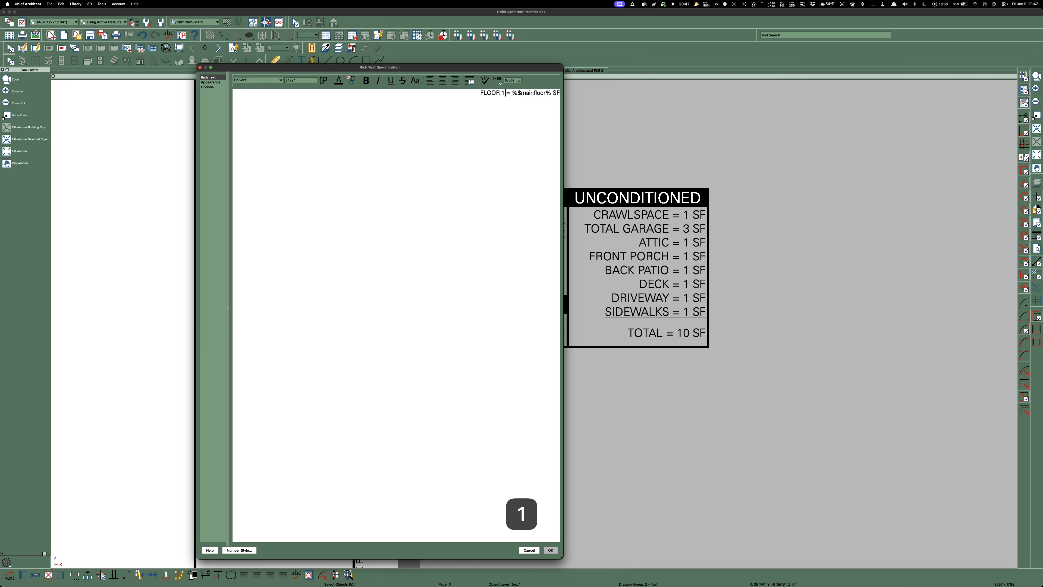
pyautogui.click(550, 550)
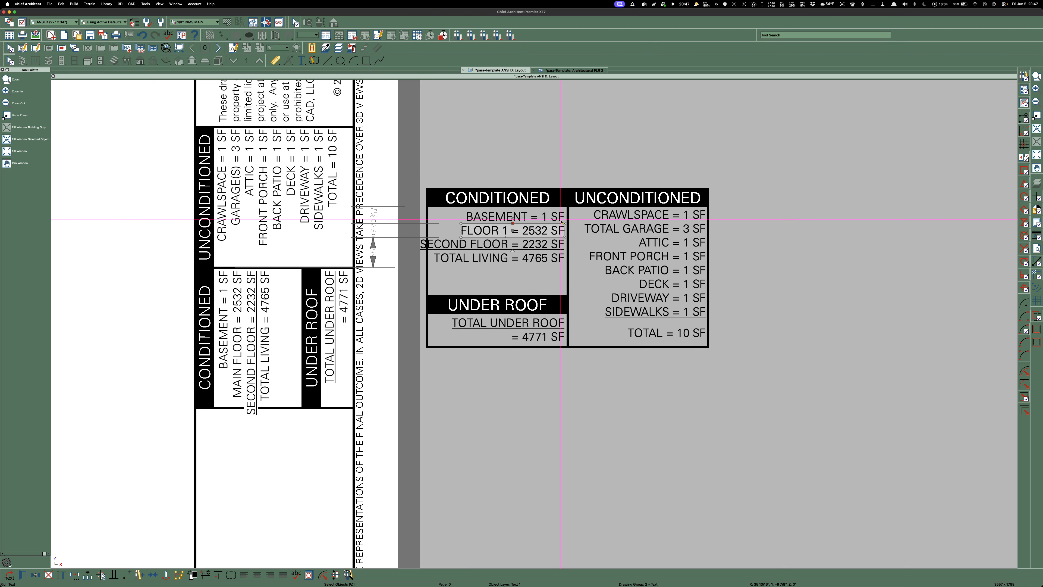
# Reword the off-sheet table's SECOND FLOOR text as FLOOR 2, keeping the %$secondfloor% macro
pyautogui.doubleClick(489, 246)
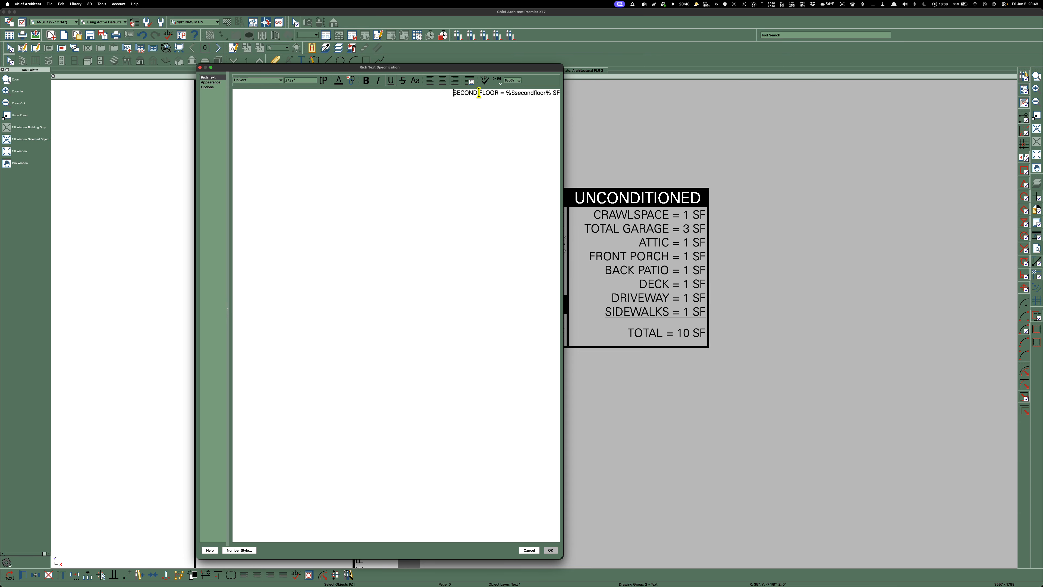
pyautogui.moveTo(479, 92); pyautogui.dragTo(426, 91)
pyautogui.press('BackSpace')
pyautogui.write('2')
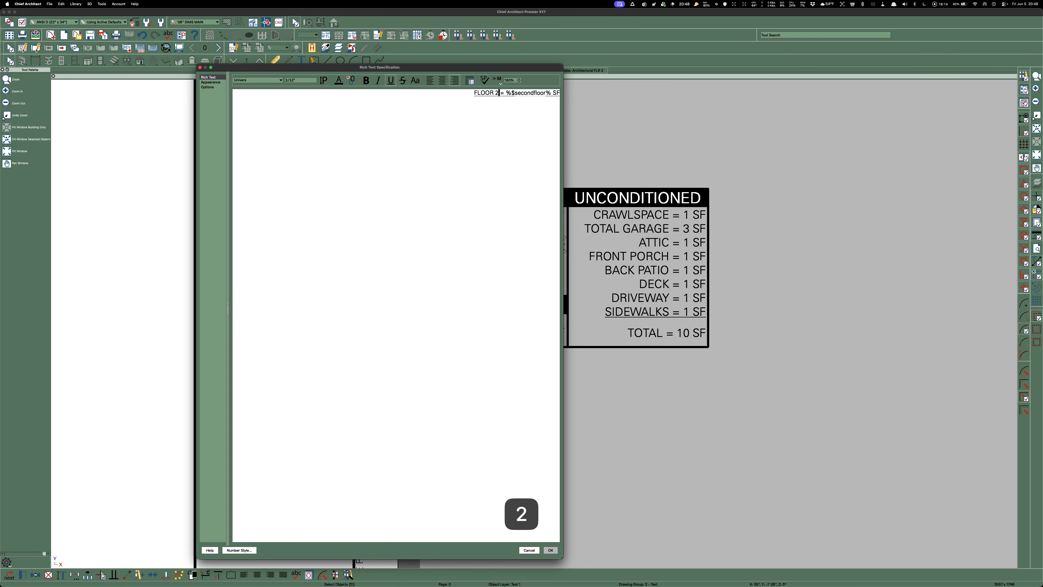
pyautogui.press('Return')
pyautogui.click(664, 114)
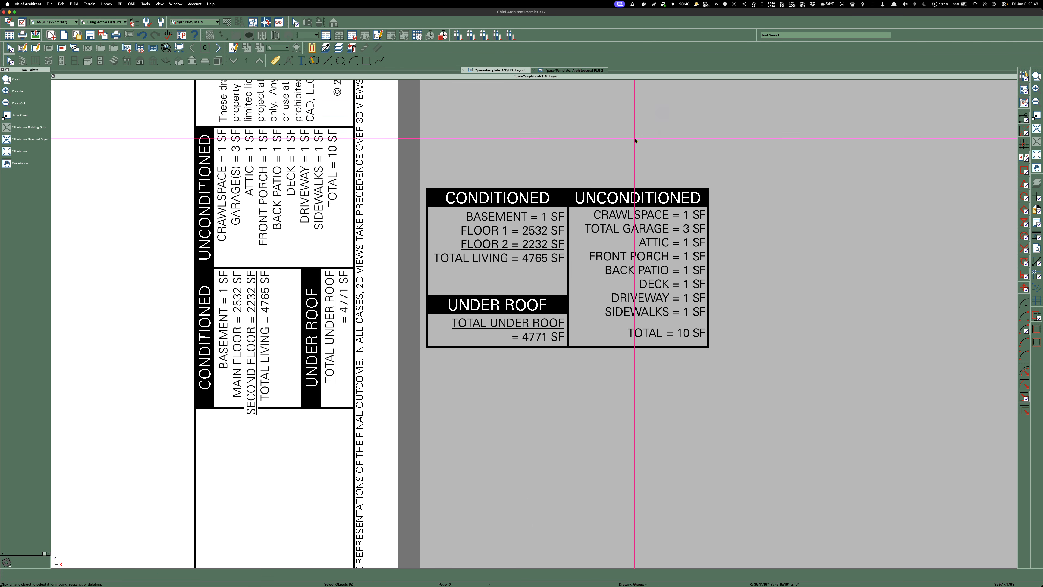
# In the title block's CONDITIONED section, reword the SECOND FLOOR text so it reads FLOOR 2 = %$secondfloor% SF
pyautogui.doubleClick(253, 363)
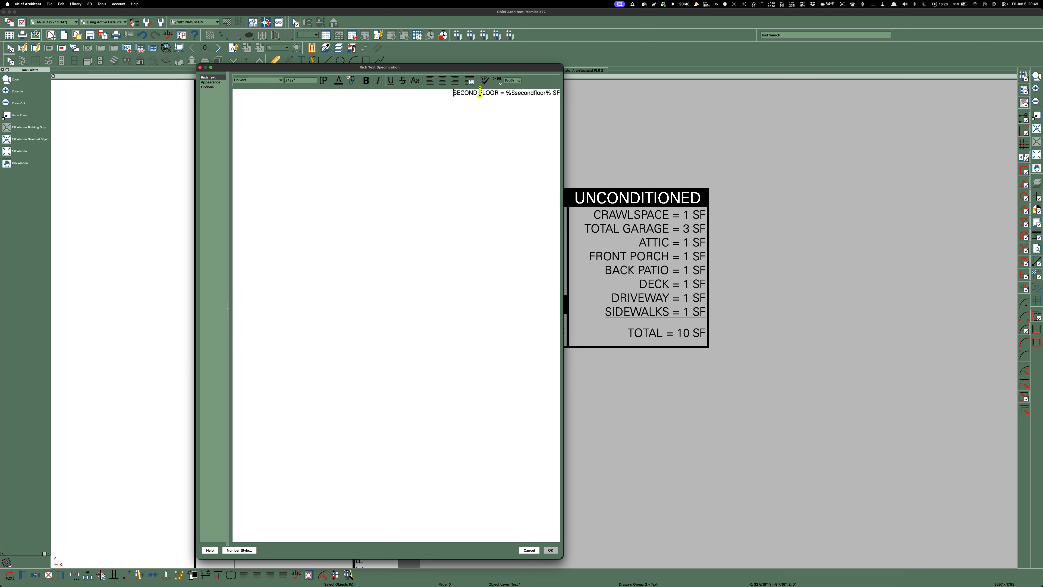
pyautogui.moveTo(479, 91); pyautogui.dragTo(423, 93)
pyautogui.press('BackSpace')
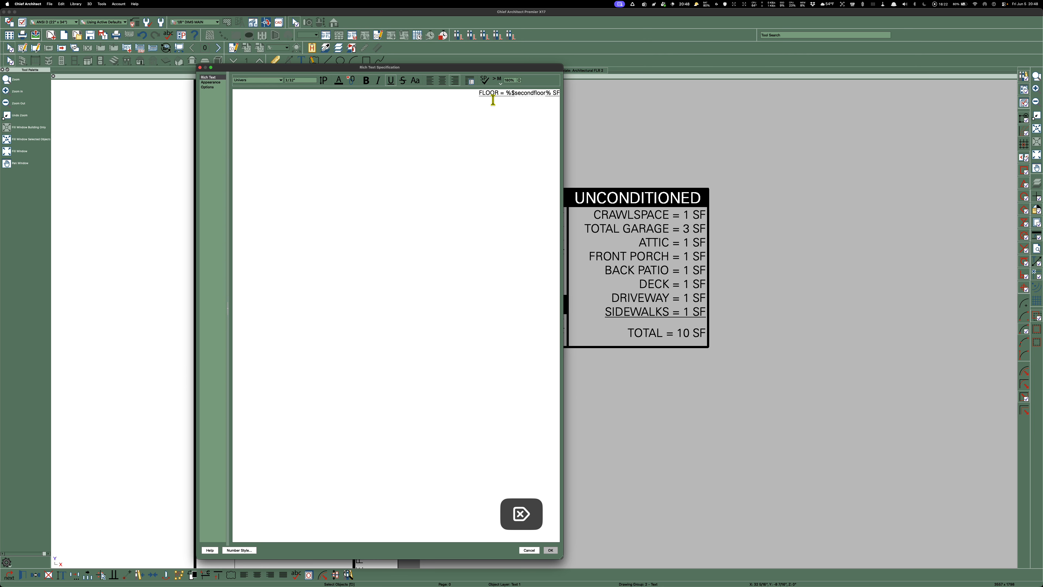
pyautogui.click(499, 93)
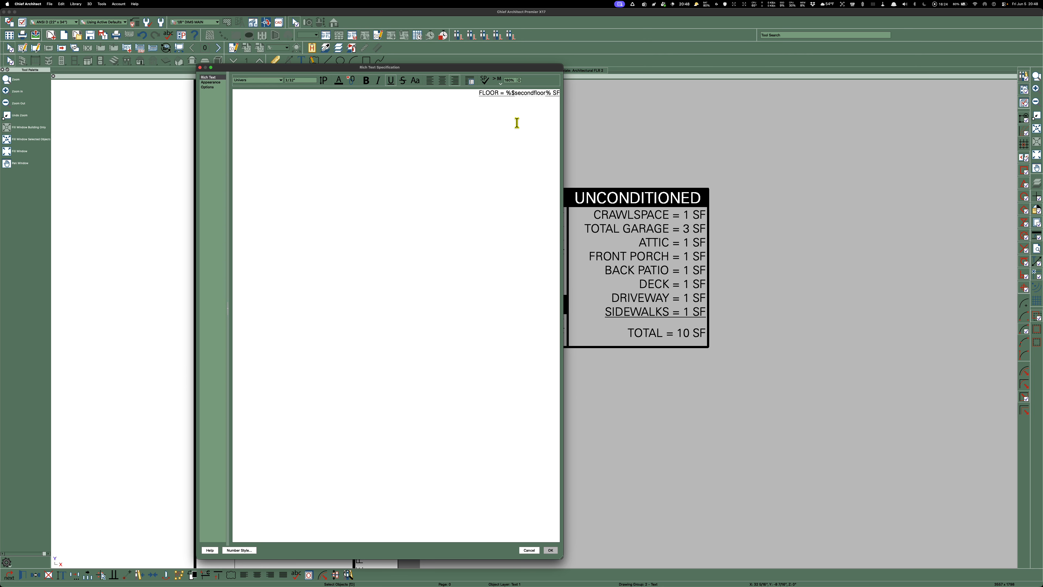
pyautogui.write('2')
pyautogui.click(550, 550)
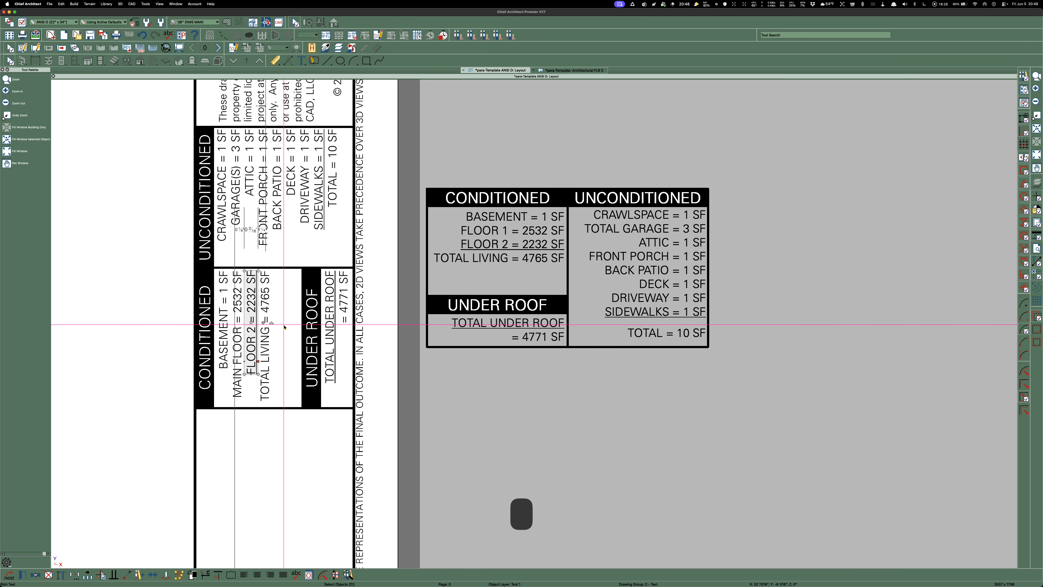
# In the title block's CONDITIONED section, reword the MAIN FLOOR text so it reads FLOOR 2 = %$mainfloor% SF
pyautogui.doubleClick(238, 339)
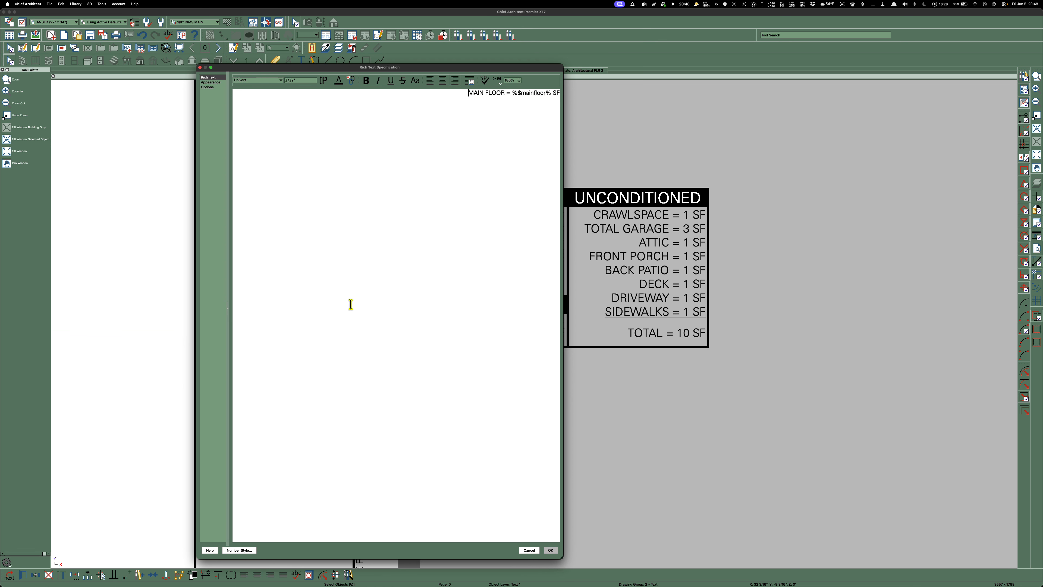
pyautogui.moveTo(485, 94); pyautogui.dragTo(449, 92)
pyautogui.press('BackSpace')
pyautogui.click(506, 93)
pyautogui.write('2')
pyautogui.press('Return')
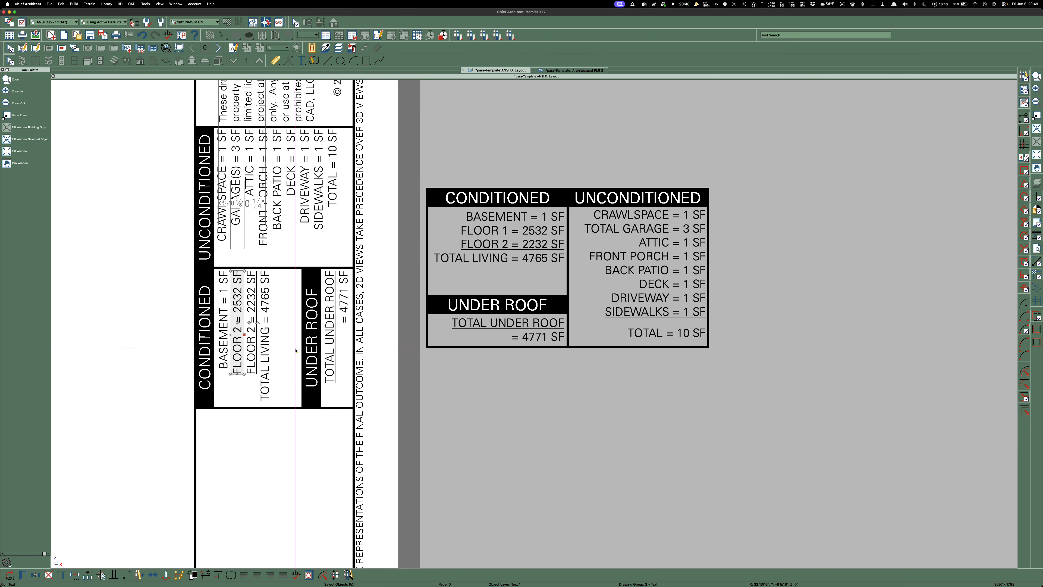
# Correct the floor number in the title block's %$mainfloor% text so it reads FLOOR 1
pyautogui.doubleClick(233, 349)
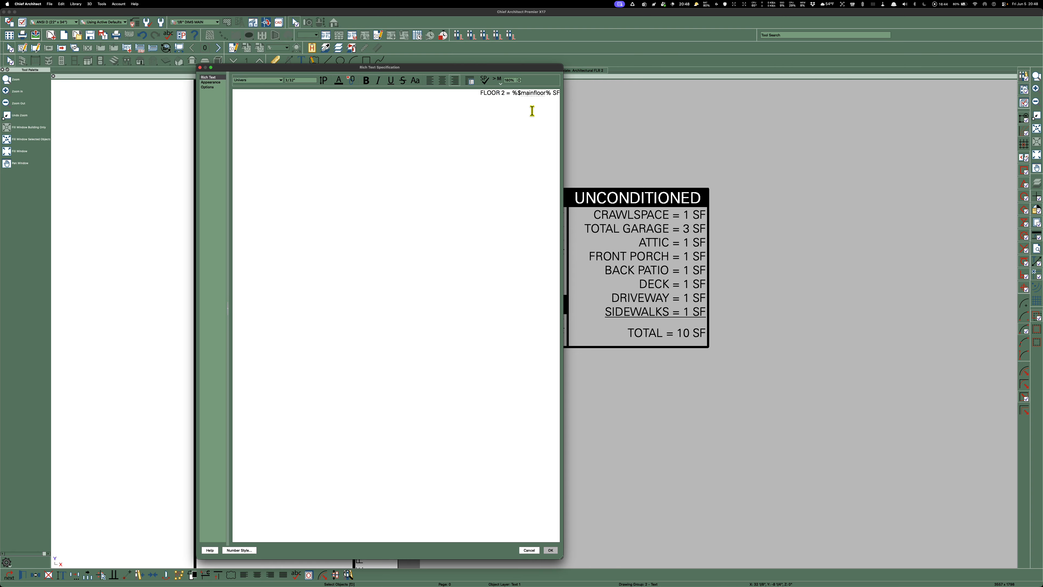
pyautogui.press('Delete')
pyautogui.write('1')
pyautogui.press('Return')
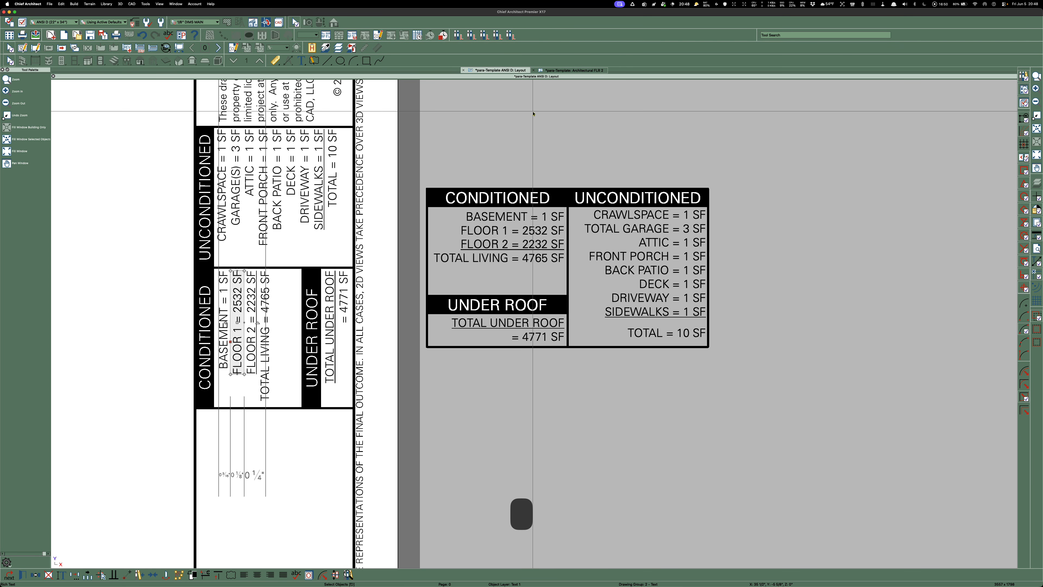
pyautogui.click(557, 429)
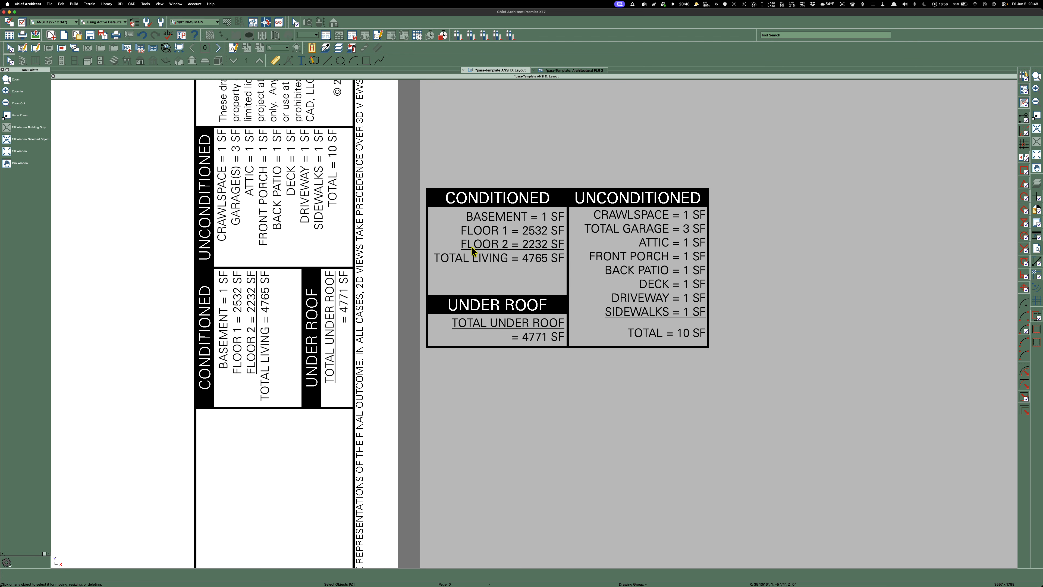
# Switch to the floor 2 plan and show both the building and the FLOOR 2 area polyline
pyautogui.hotkey('ctrl', 'Tab')
pyautogui.scroll(-3, 529, 276)
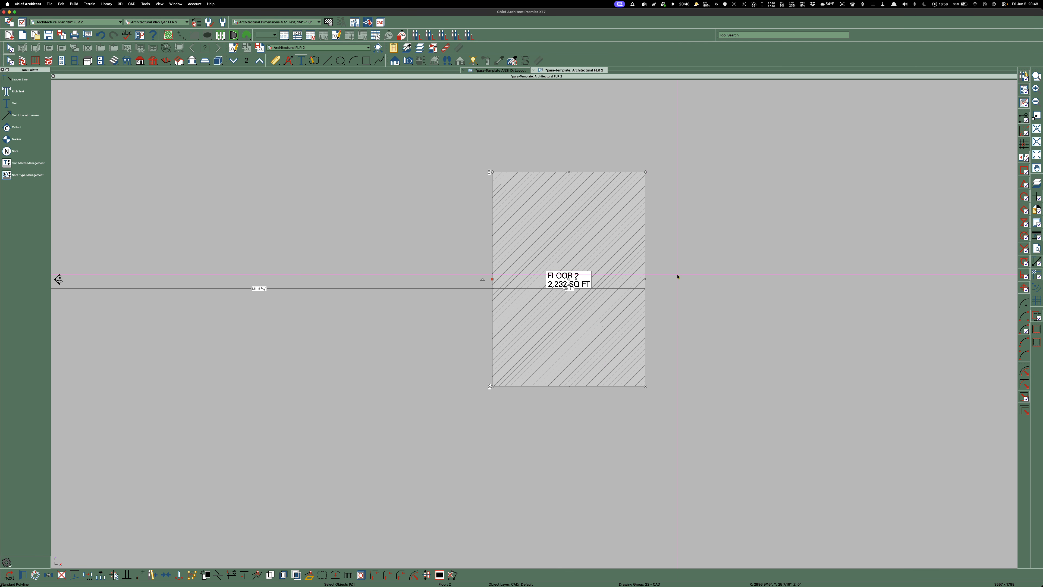
pyautogui.scroll(-2, 676, 275)
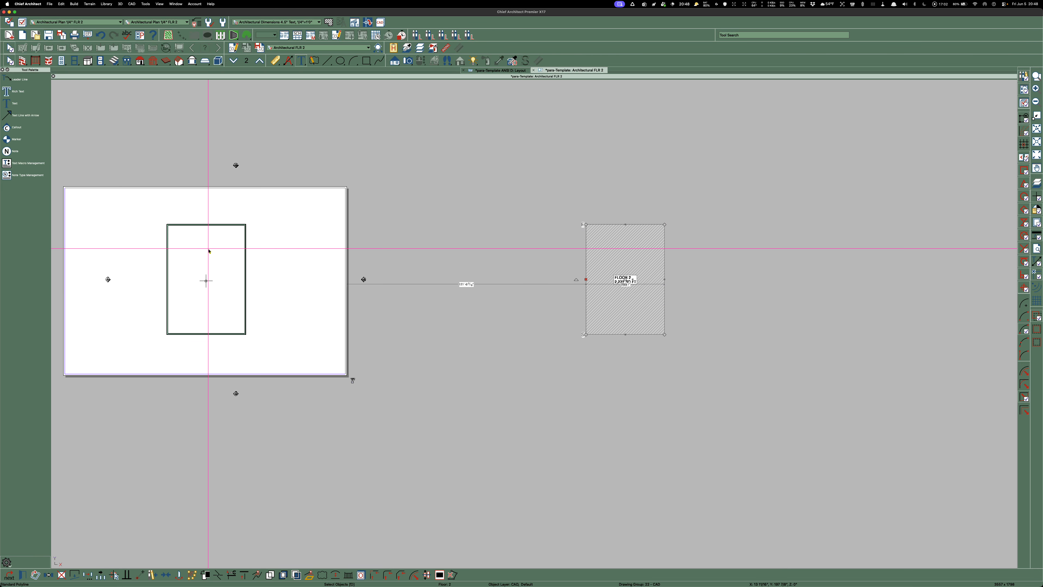
pyautogui.click(250, 230)
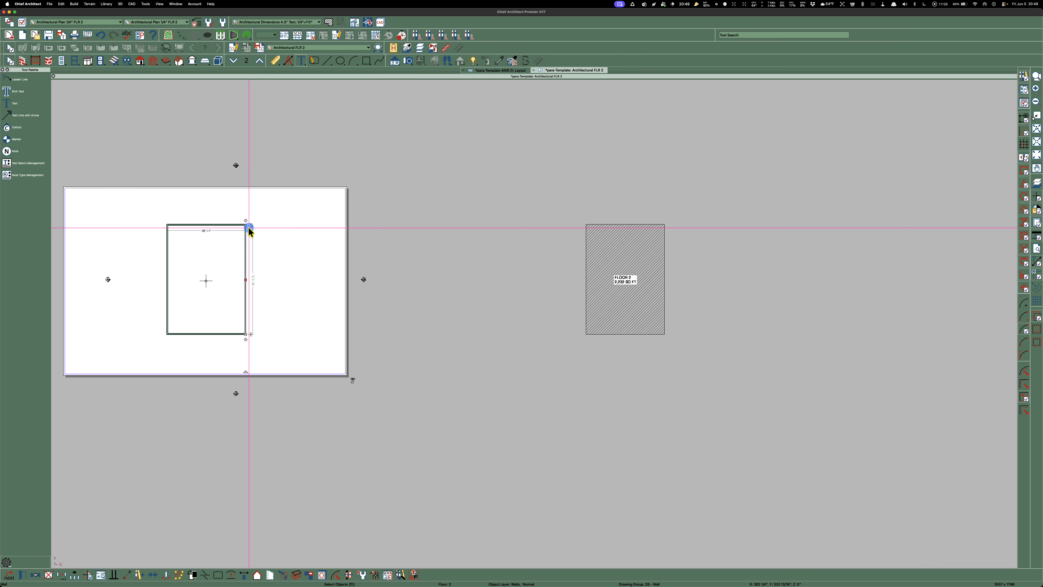
pyautogui.click(251, 242)
pyautogui.click(320, 258)
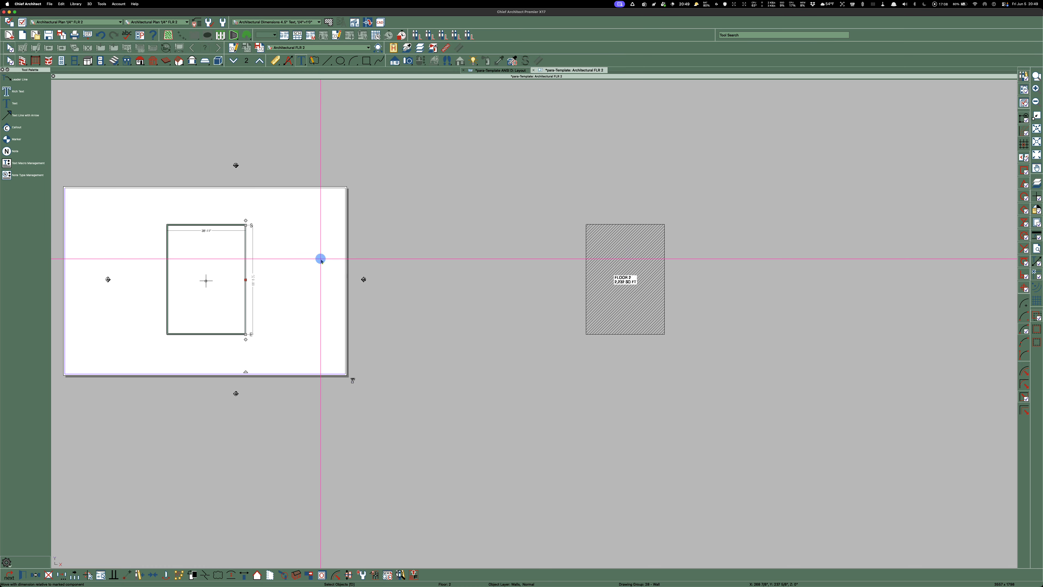
pyautogui.press('Escape')
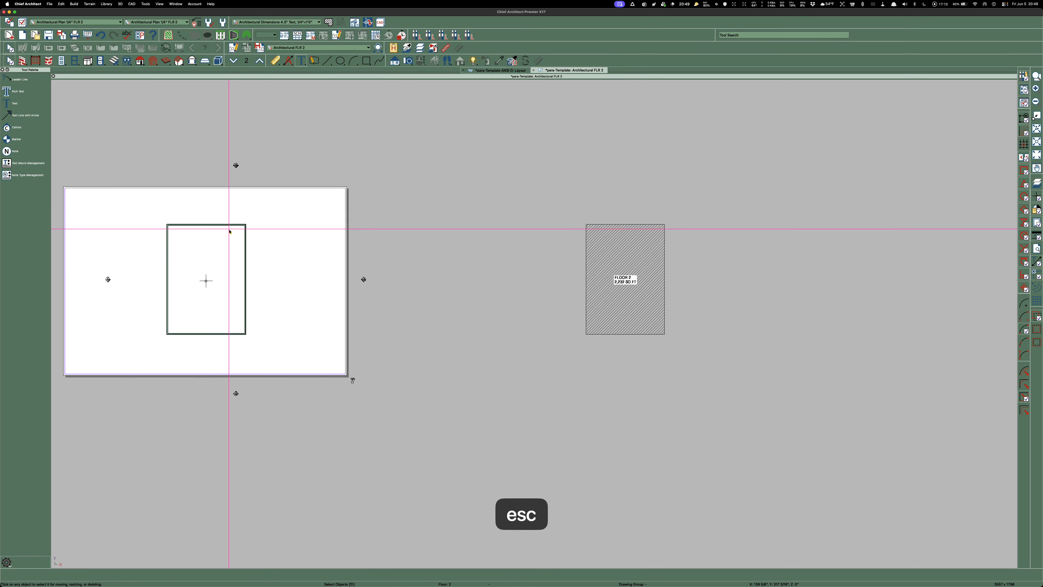
# Select the exterior room around the building and make a room polyline from it that traces the building's outline
pyautogui.scroll(5, 242, 233)
pyautogui.click(328, 216)
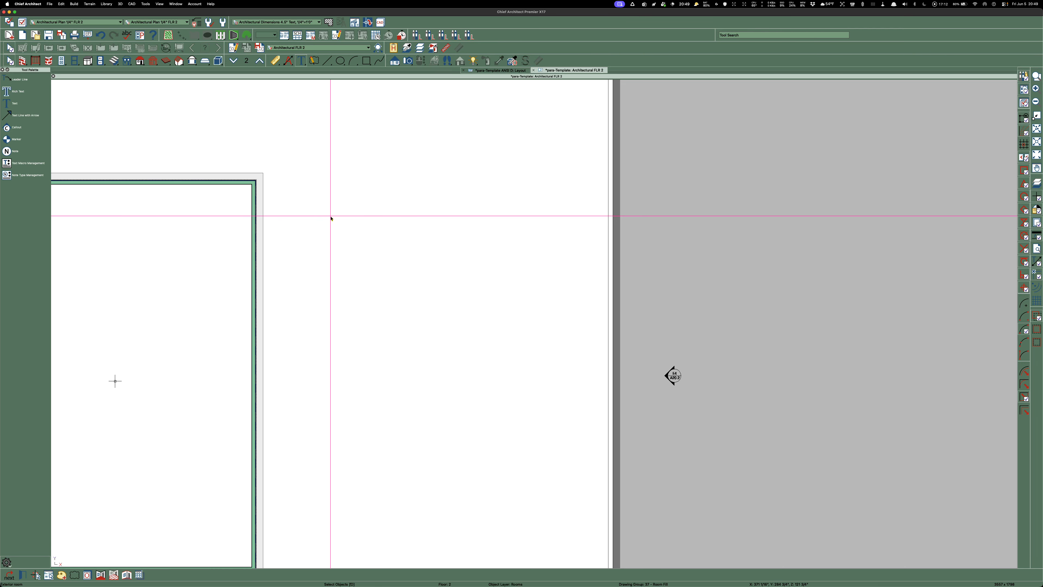
pyautogui.scroll(-5, 366, 200)
pyautogui.scroll(-2, 362, 197)
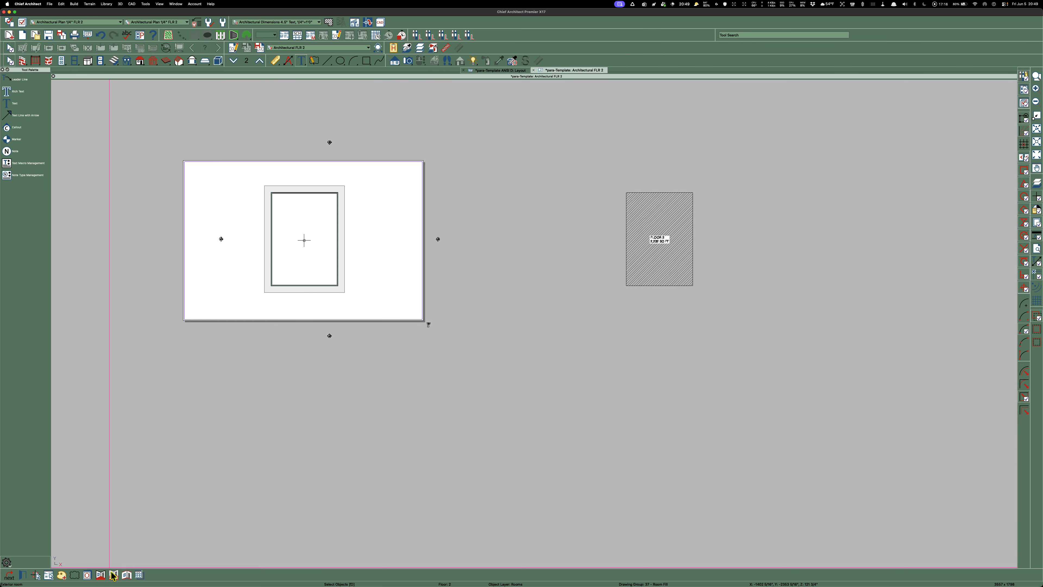
pyautogui.click(114, 579)
# Move the new polyline off the building to the empty area directly above the FLOOR 2 polyline
pyautogui.scroll(-3, 105, 528)
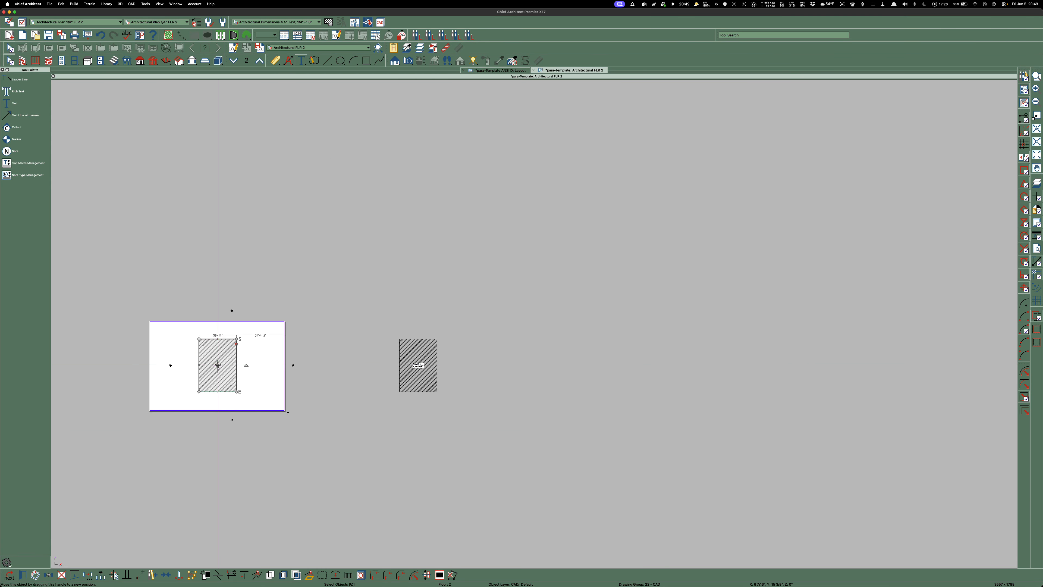
pyautogui.moveTo(217, 364)
pyautogui.keyDown('super'); pyautogui.mouseDown()
pyautogui.moveTo(324, 306)
pyautogui.moveTo(416, 286)
pyautogui.mouseUp(); pyautogui.keyUp('super')
pyautogui.scroll(2, 418, 356)
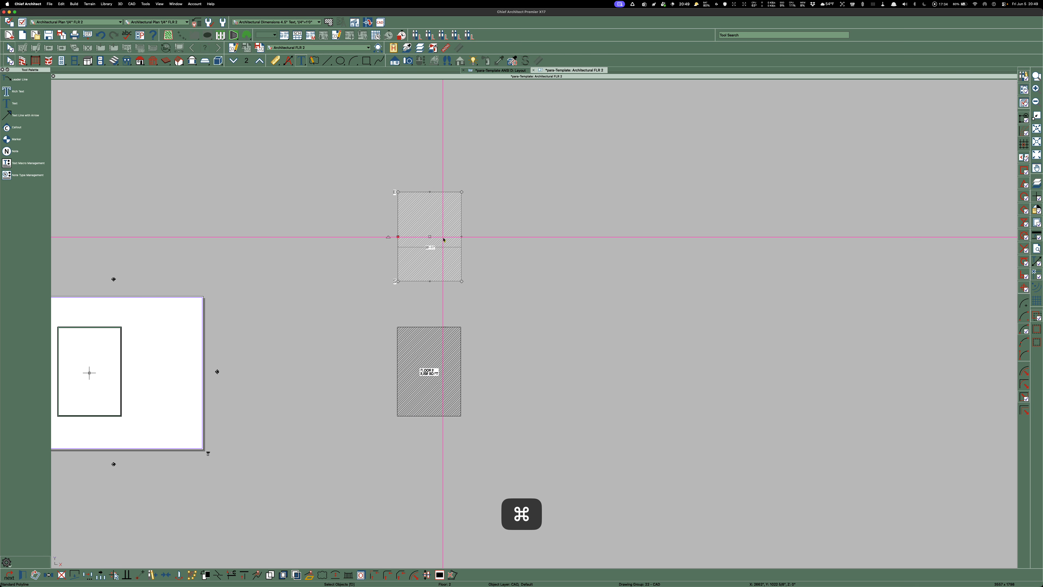
# Copy the full label text from the FLOOR 2 polyline's specification, cancel the dialog, and delete that polyline
pyautogui.click(441, 356)
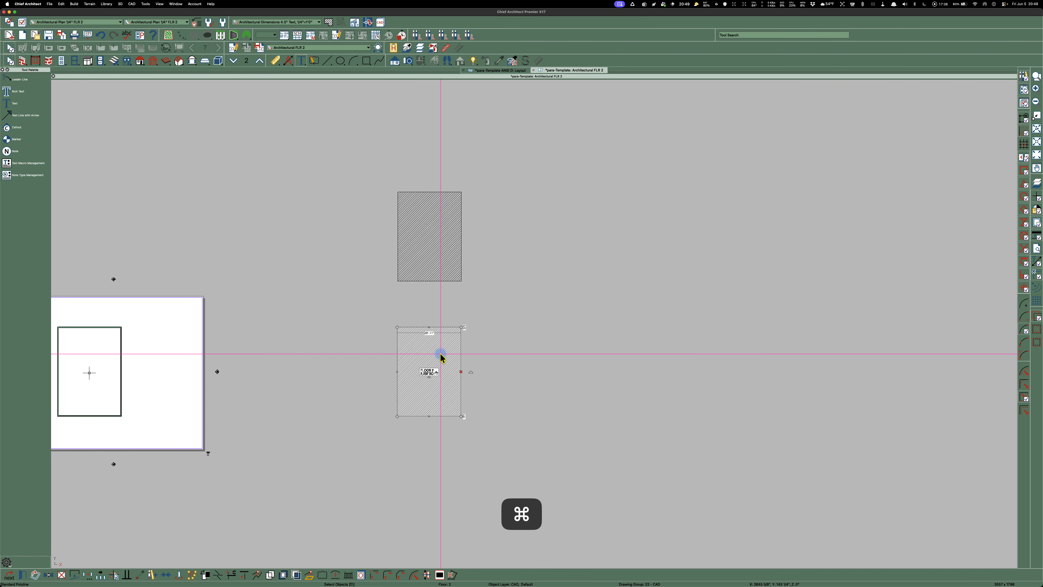
pyautogui.doubleClick(441, 356)
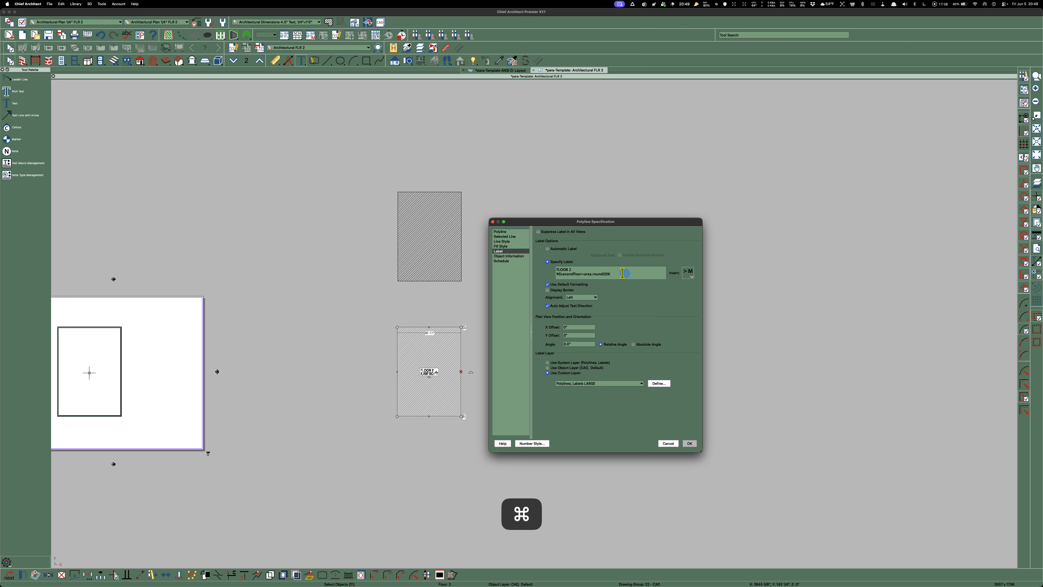
pyautogui.moveTo(622, 272); pyautogui.dragTo(535, 267)
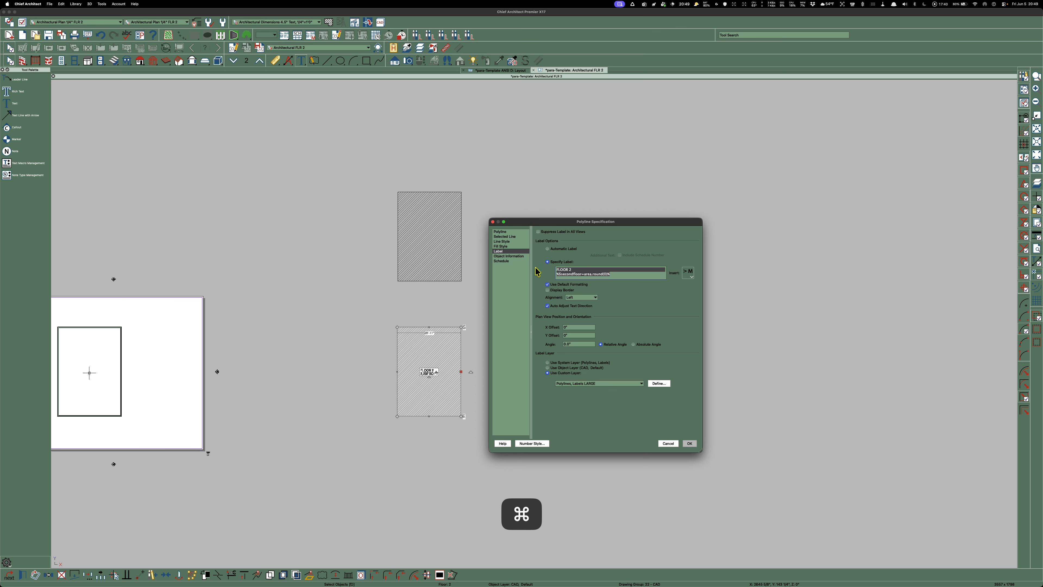
pyautogui.press('super+c')
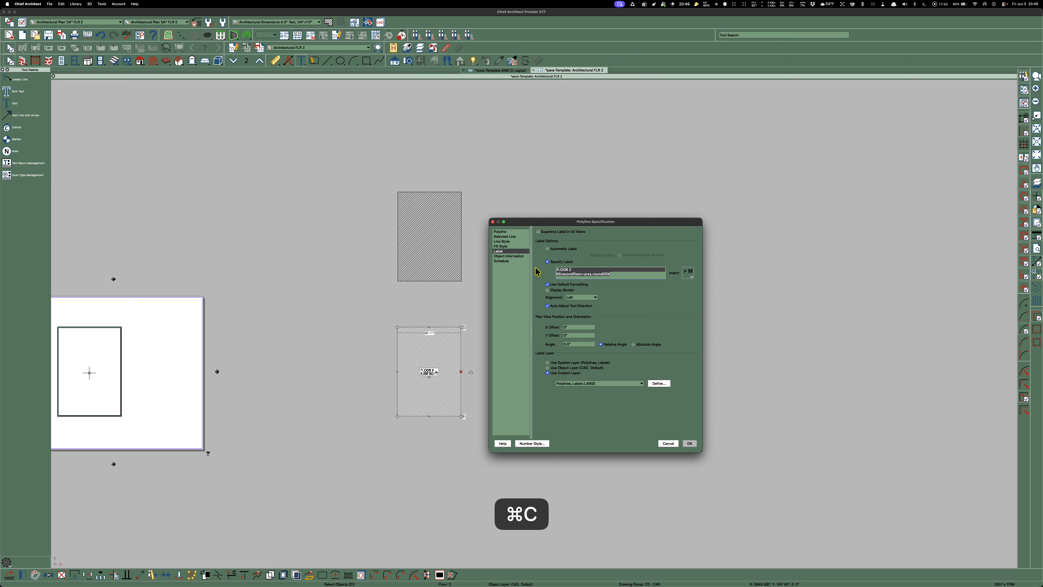
pyautogui.click(668, 444)
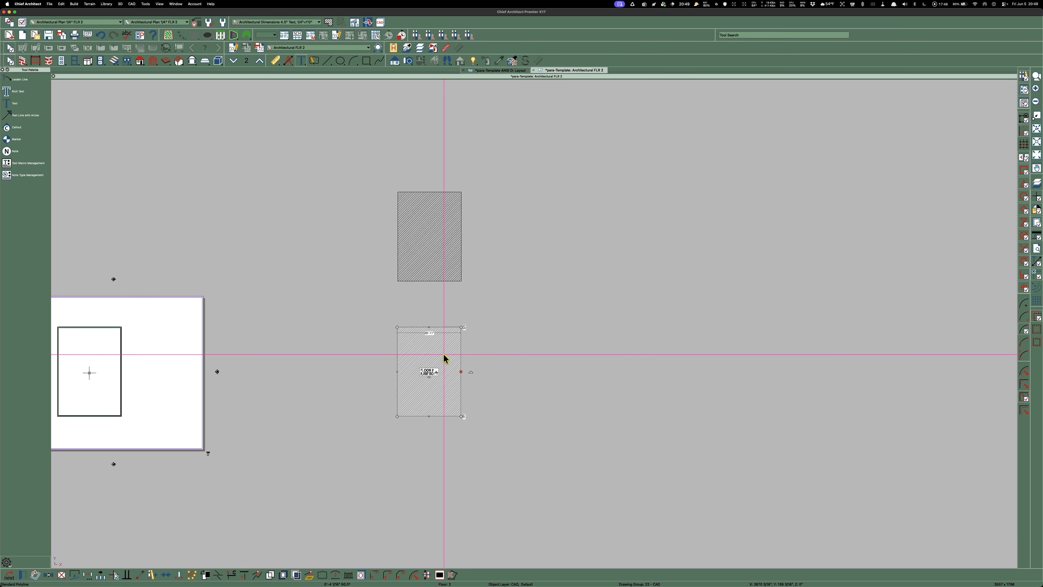
pyautogui.press('Delete')
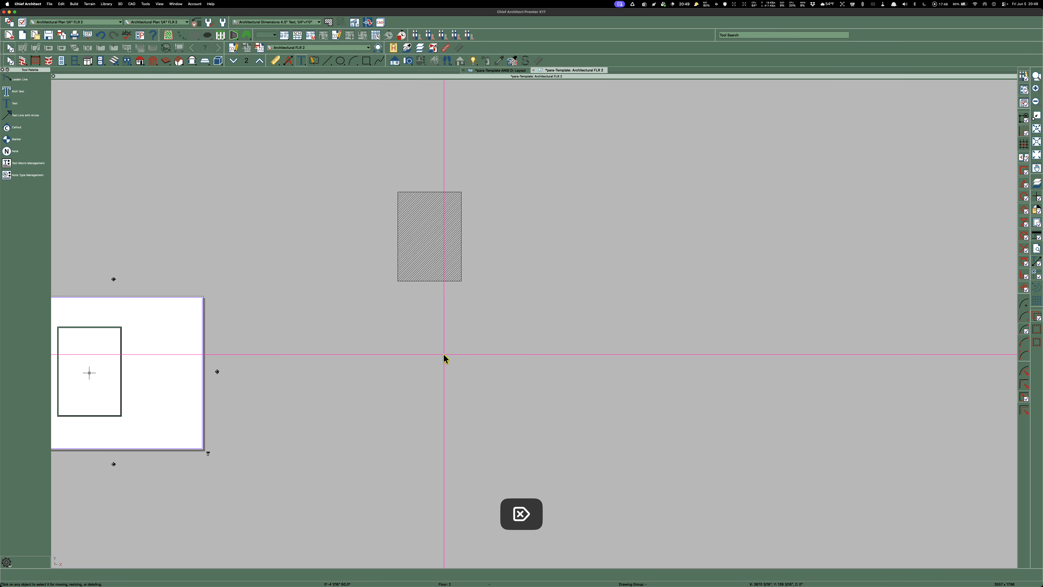
# Check the new polyline's label settings without changing them, and shrink the polyline's width and height by moving its right and bottom edges inward
pyautogui.doubleClick(446, 222)
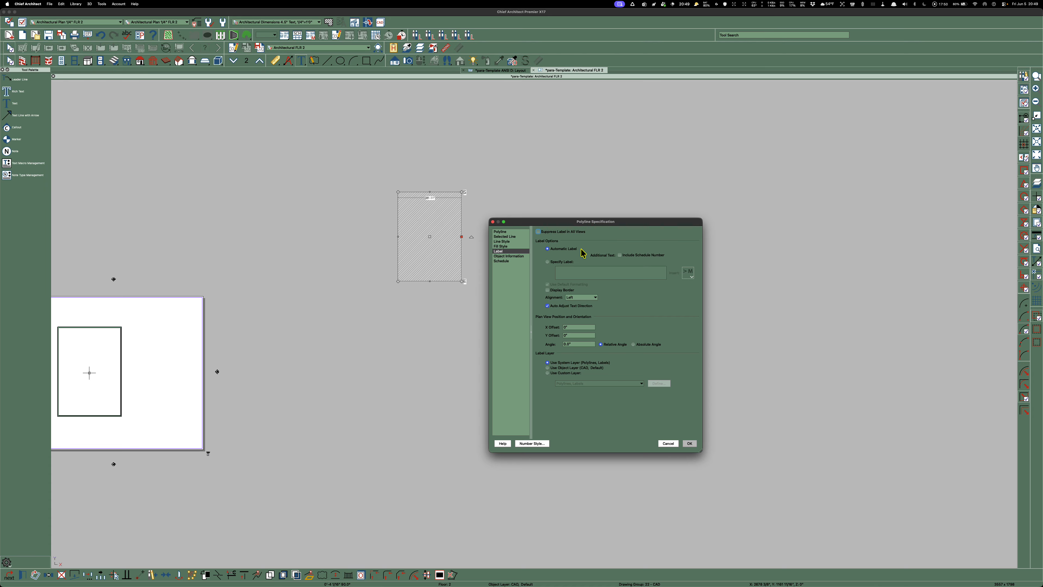
pyautogui.click(668, 444)
pyautogui.scroll(3, 443, 234)
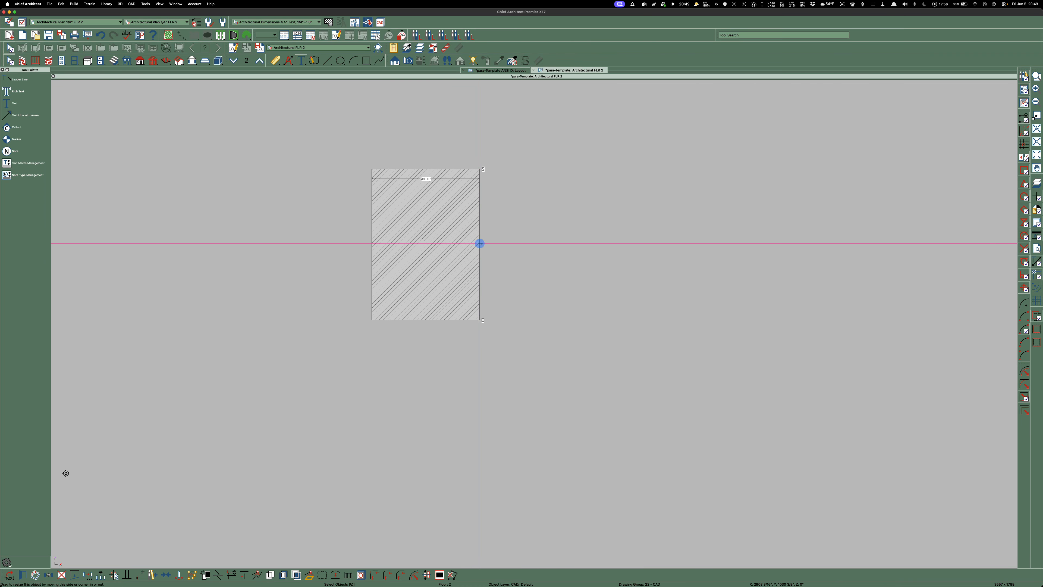
pyautogui.moveTo(480, 243); pyautogui.dragTo(446, 241)
pyautogui.moveTo(408, 319); pyautogui.dragTo(408, 277)
# Give the new polyline a specified label by pasting the copied FLOOR 2 text with its second-floor area macro
pyautogui.doubleClick(428, 179)
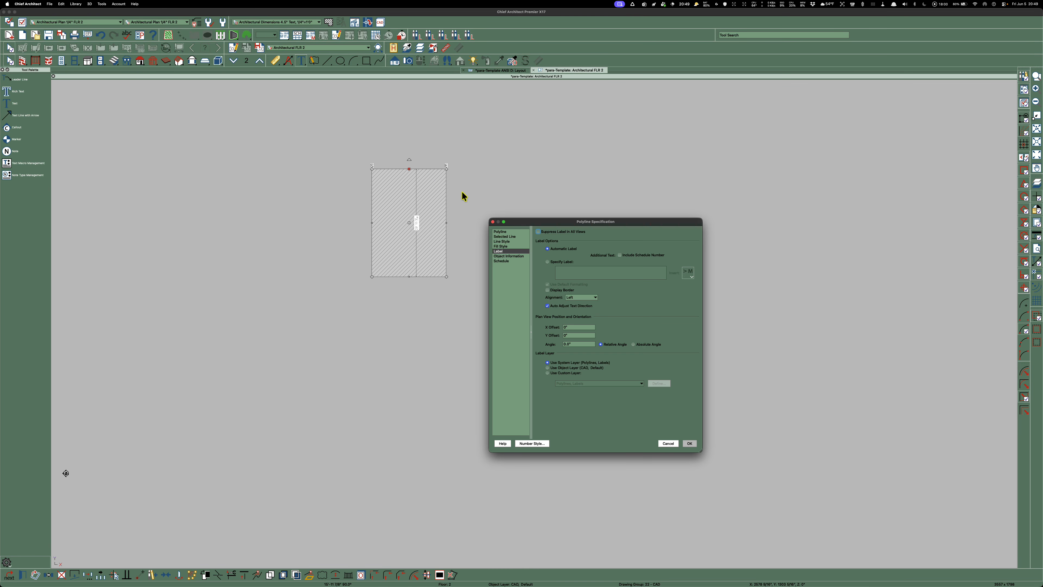
pyautogui.click(548, 262)
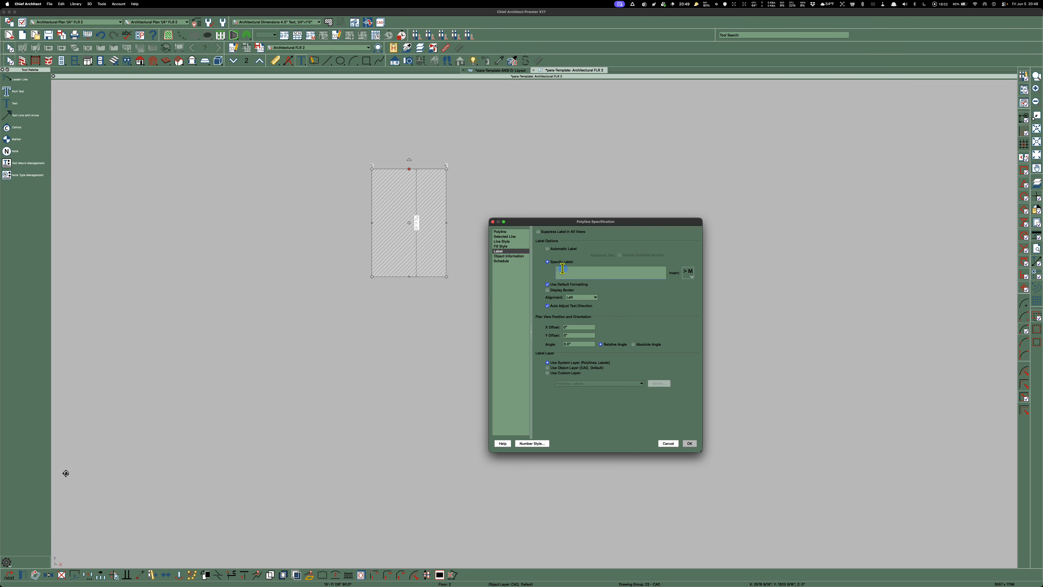
pyautogui.write('FLOOR 2 %secondfloor=area.round(0)%')
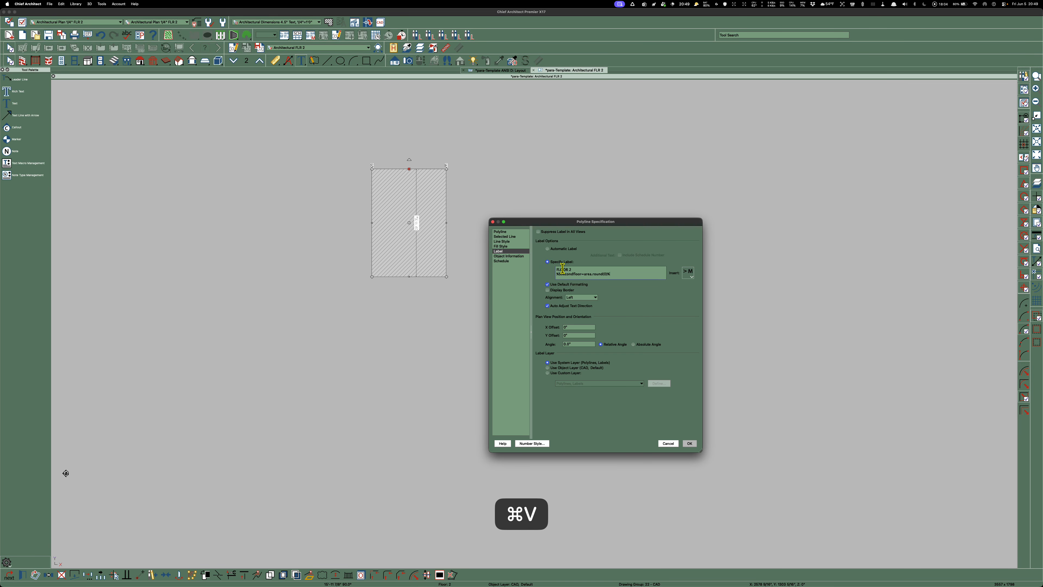
pyautogui.press('Return')
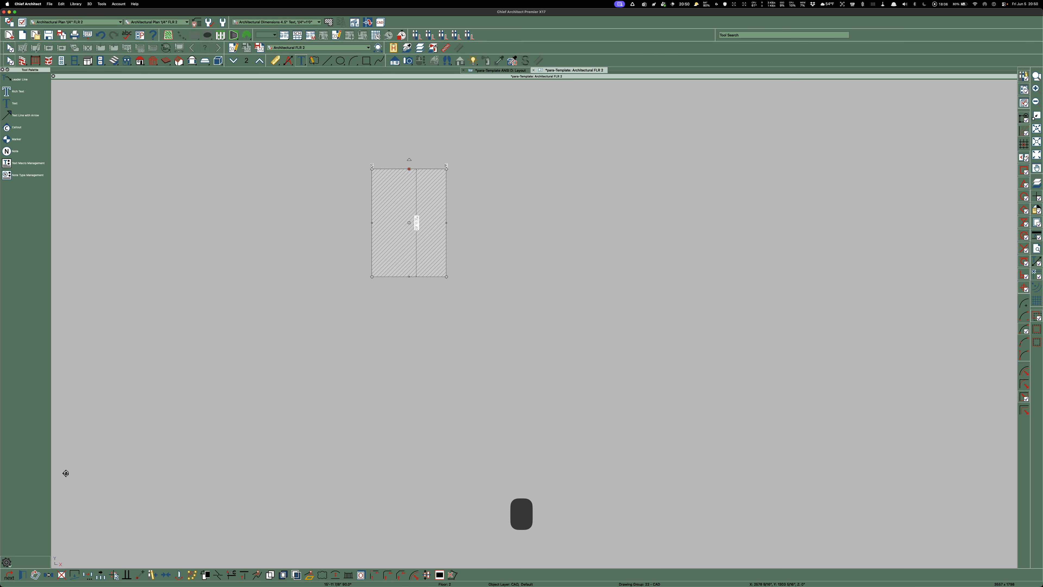
pyautogui.scroll(5, 377, 205)
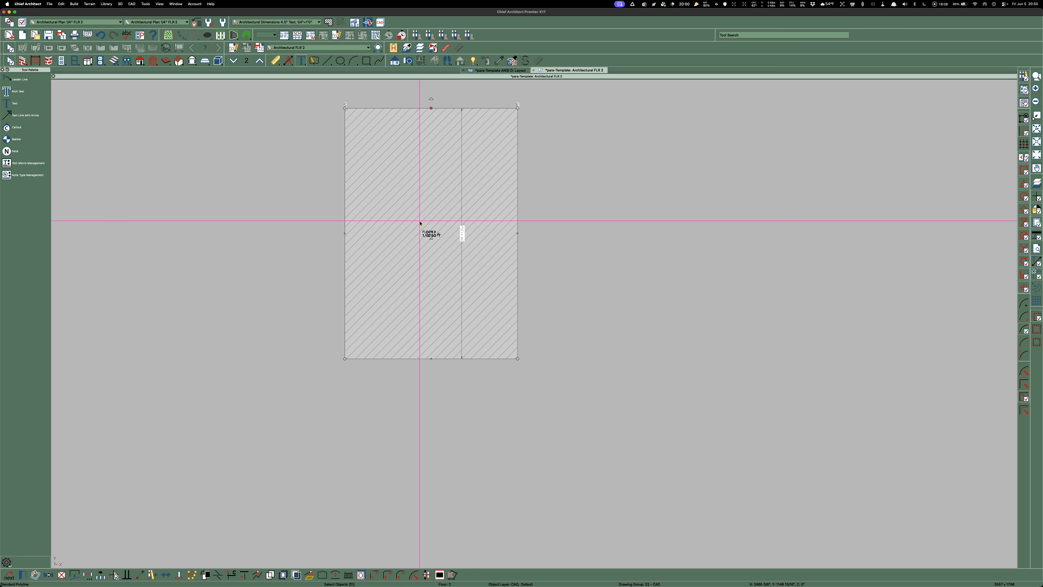
pyautogui.click(421, 273)
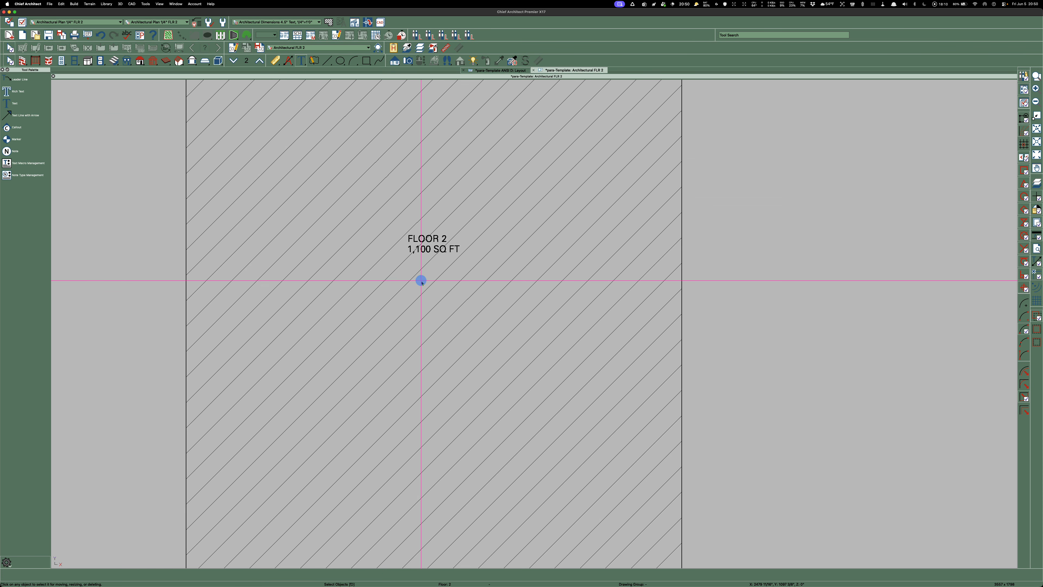
# Assign the FLOOR 2 polyline's label to the custom layer "Polylines, Labels LARGE" and deselect the polyline
pyautogui.click(495, 227)
pyautogui.doubleClick(496, 227)
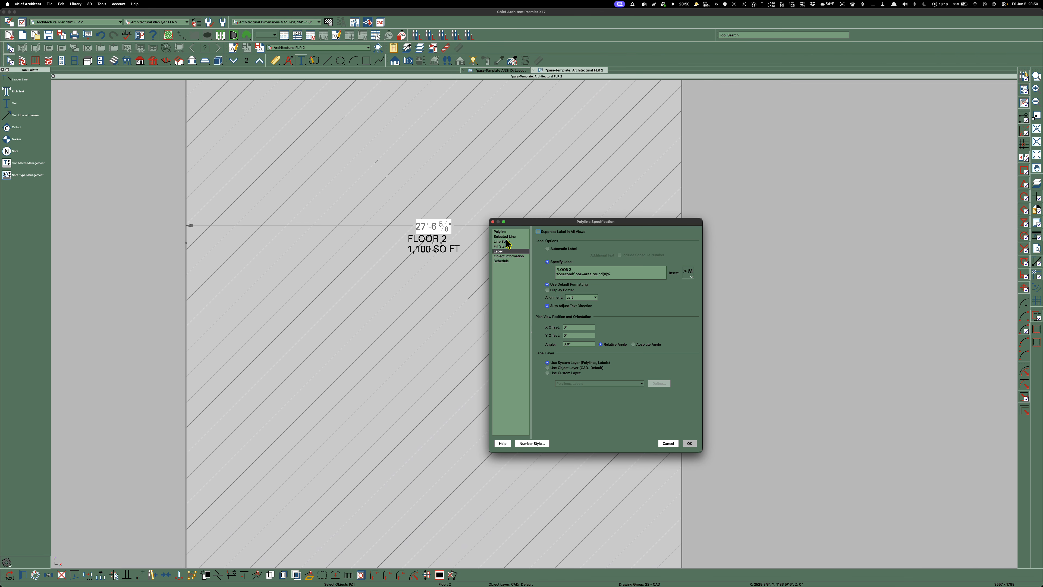
pyautogui.click(558, 374)
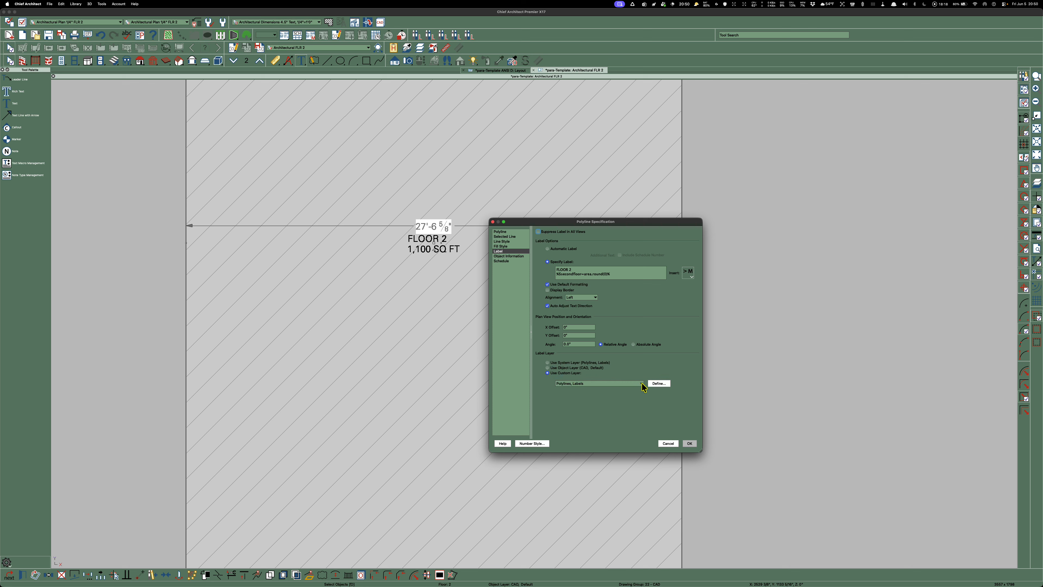
pyautogui.click(640, 383)
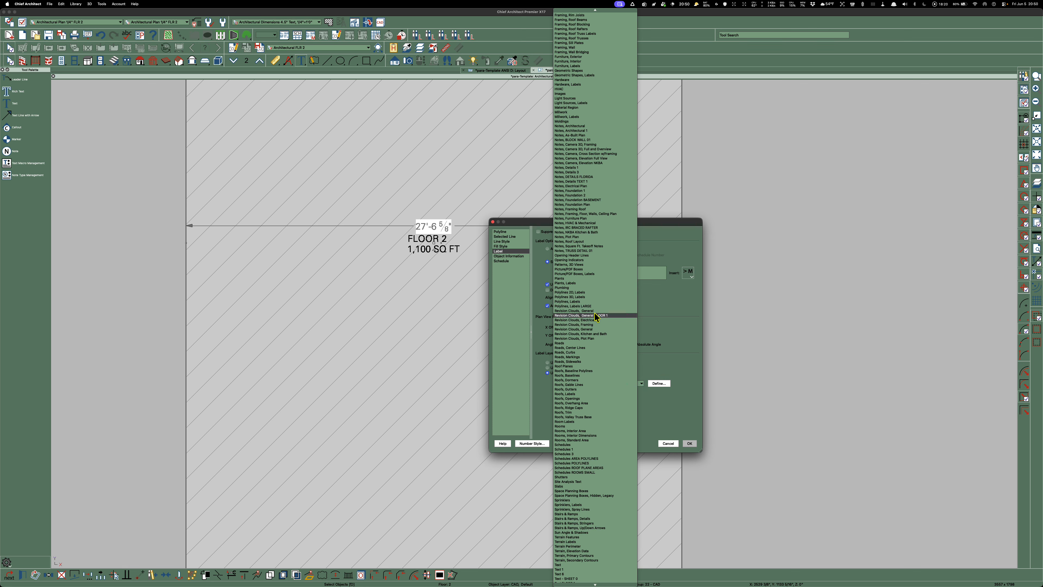
pyautogui.click(586, 300)
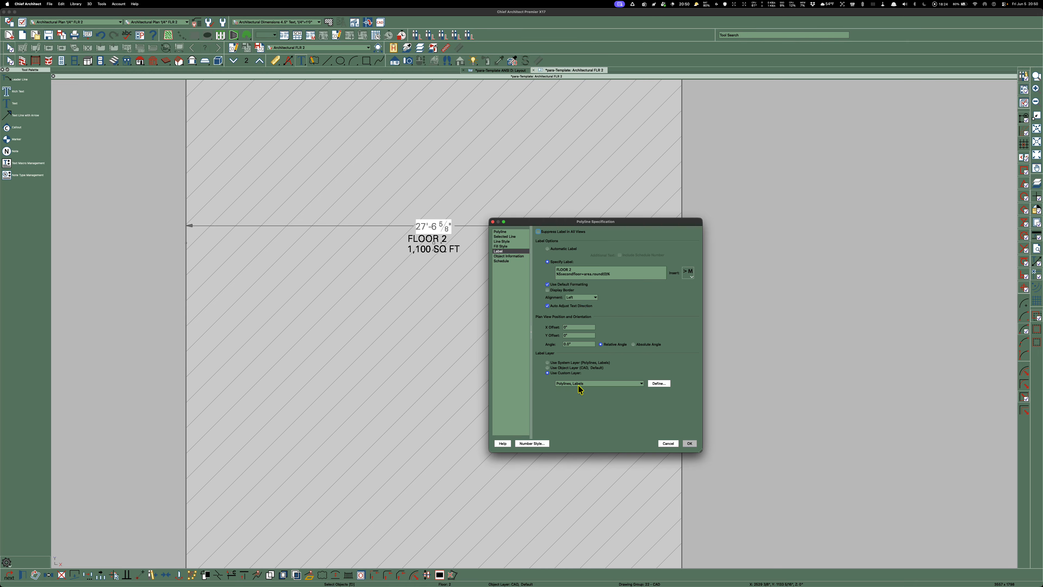
pyautogui.click(642, 384)
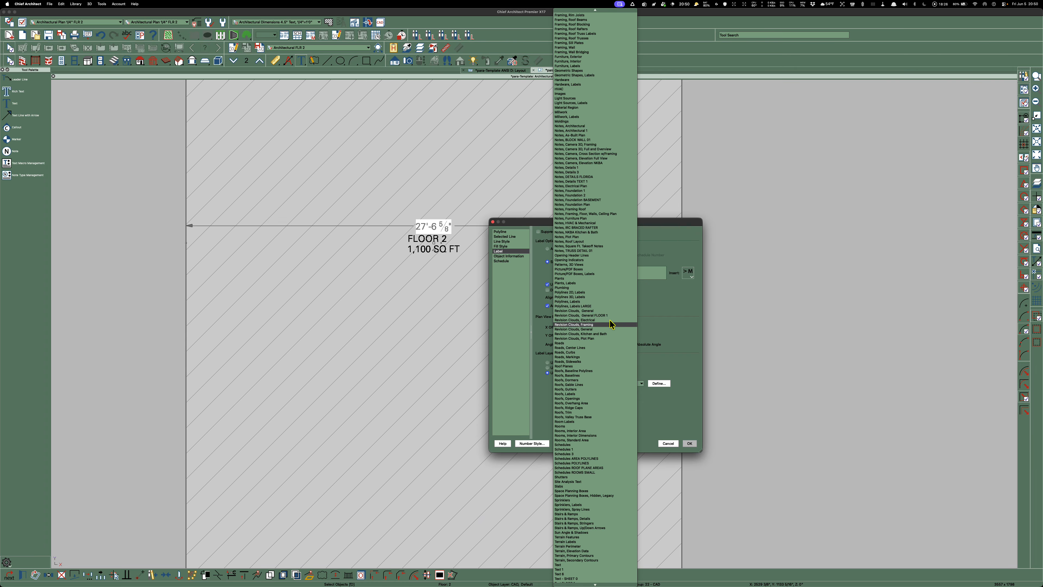
pyautogui.click(601, 305)
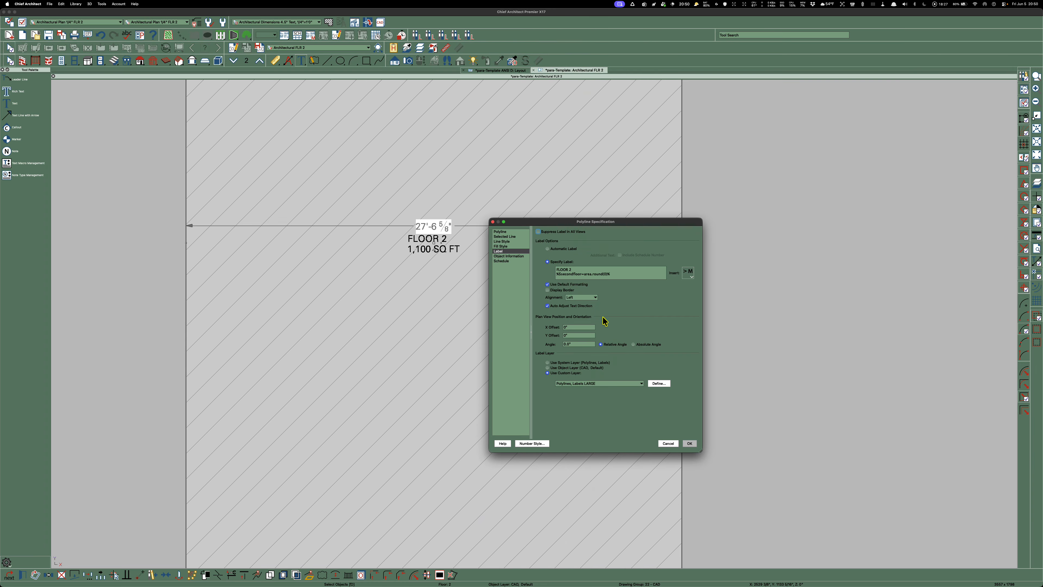
pyautogui.click(689, 444)
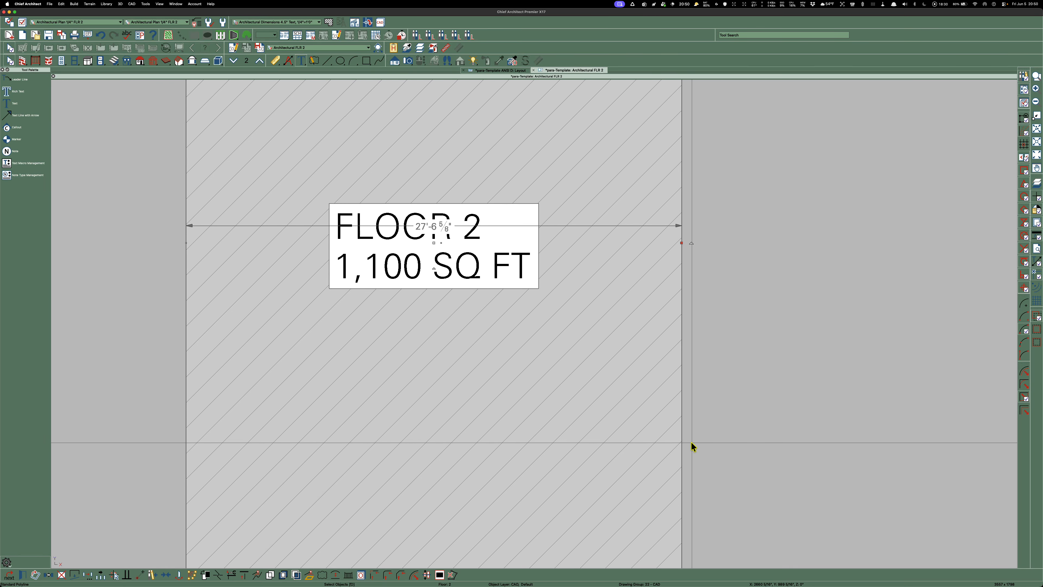
pyautogui.scroll(-3, 544, 305)
pyautogui.press('Escape')
pyautogui.scroll(-2, 519, 297)
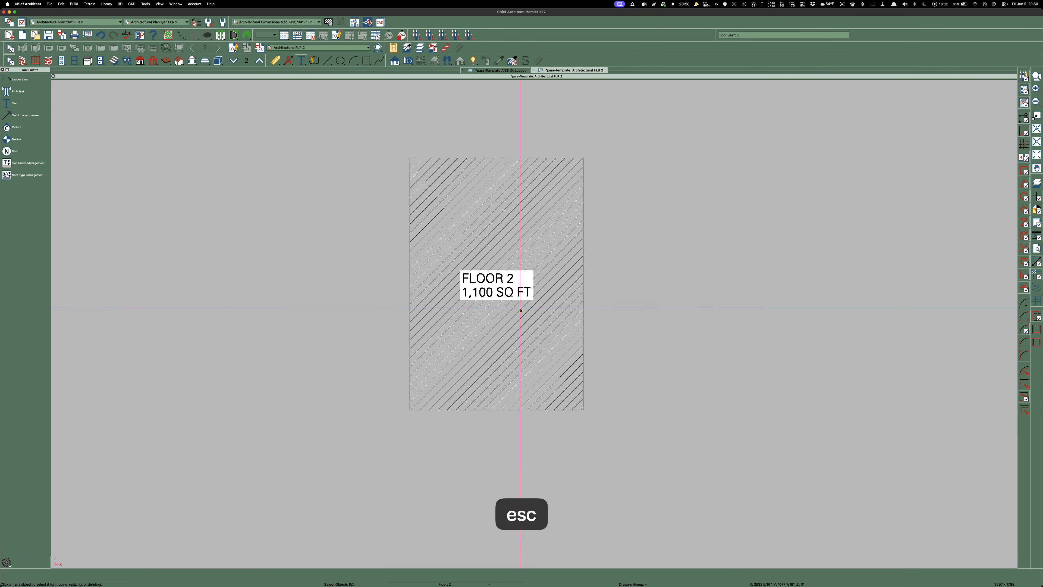
# Switch to the layout and check the FLOOR 2 area and the totals in the square footage tables
pyautogui.click(494, 70)
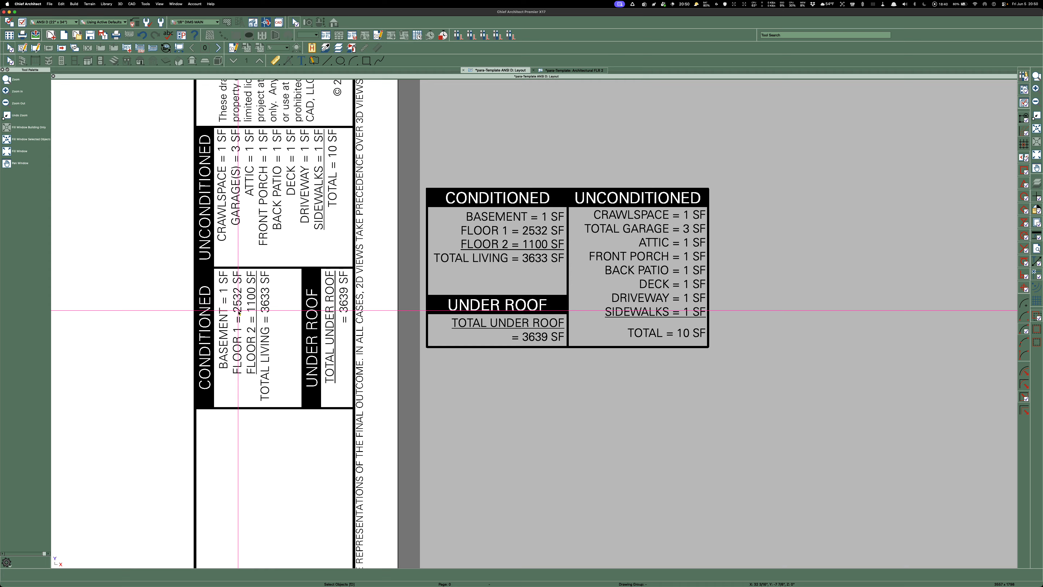
pyautogui.scroll(2, 538, 256)
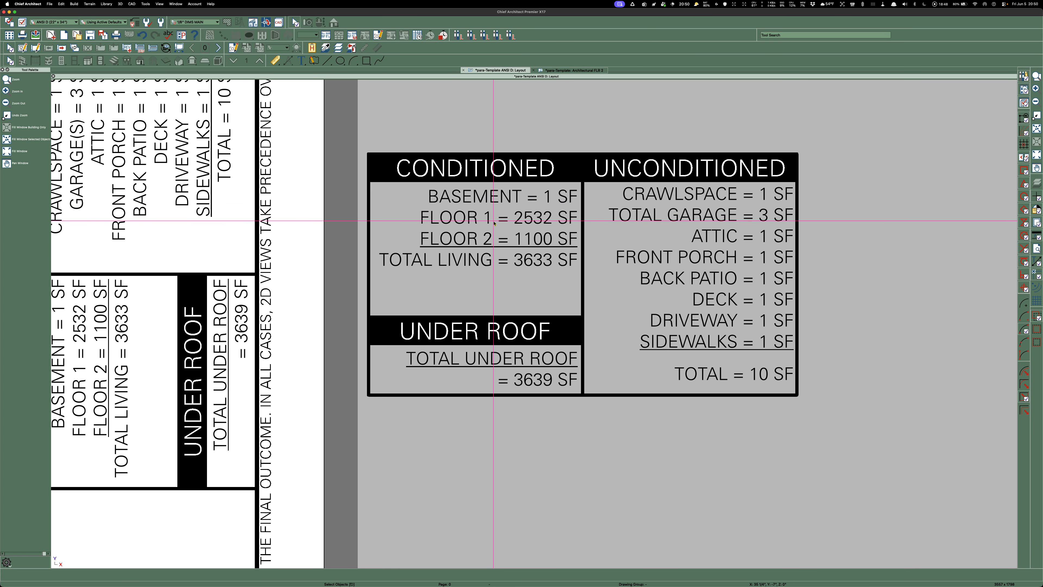
pyautogui.scroll(-2, 501, 196)
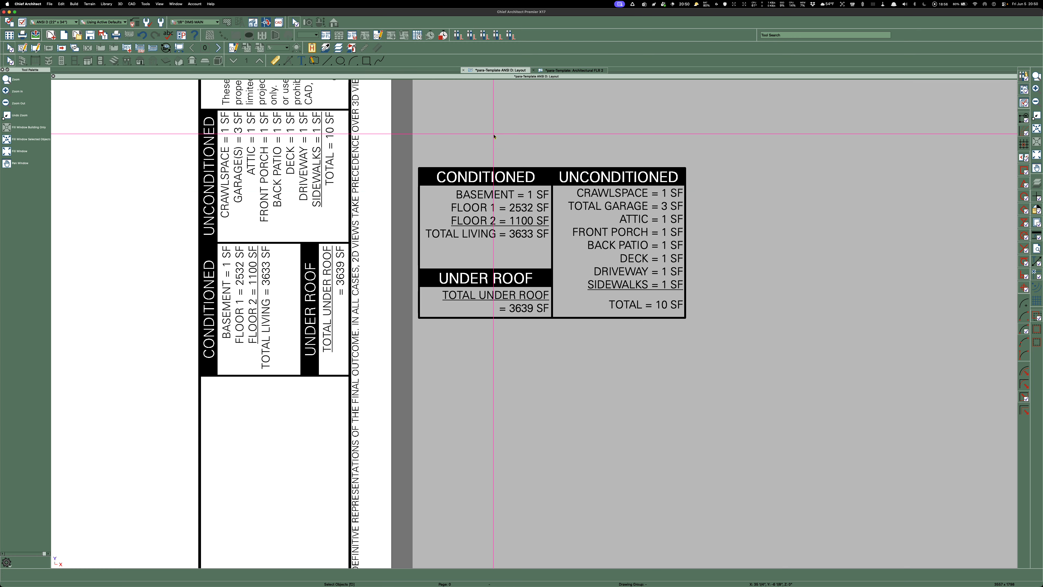
pyautogui.scroll(-2, 501, 126)
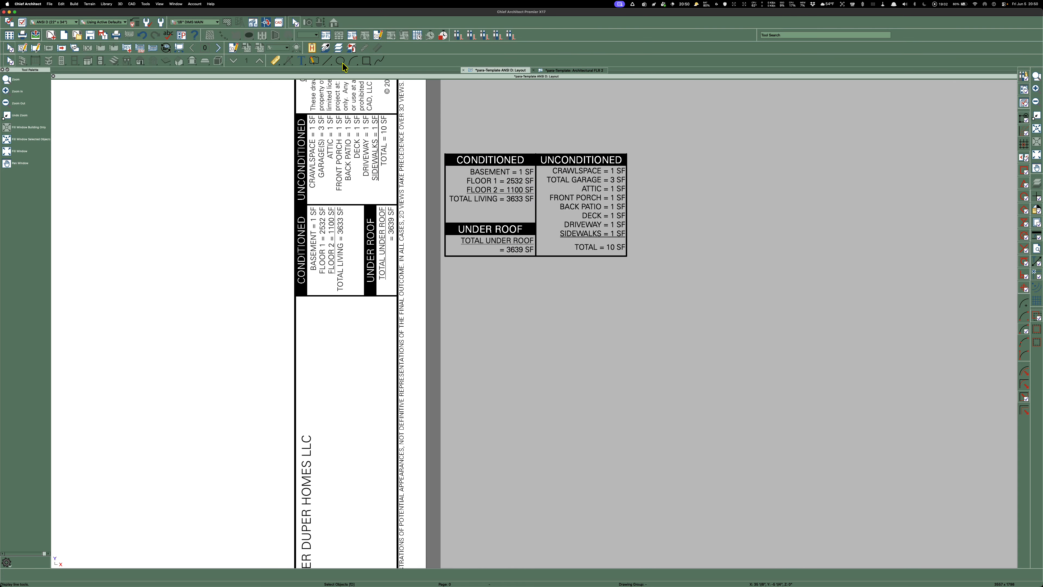
pyautogui.scroll(-2, 476, 87)
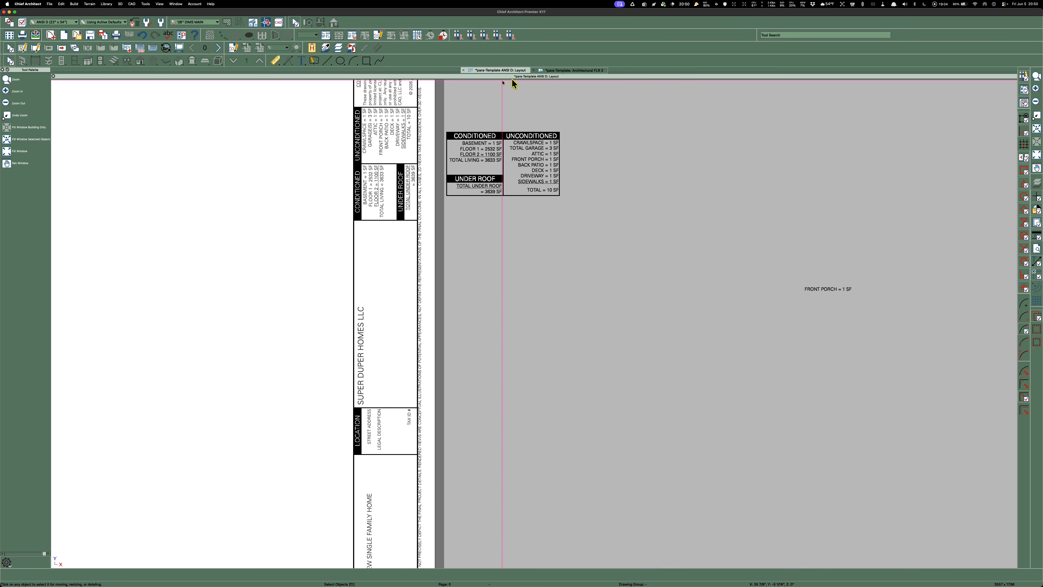
# Return to the plan, activate the Architectural FLR 1 plan view, and locate the conditioned and unconditioned area squares
pyautogui.click(565, 69)
pyautogui.scroll(-4, 464, 191)
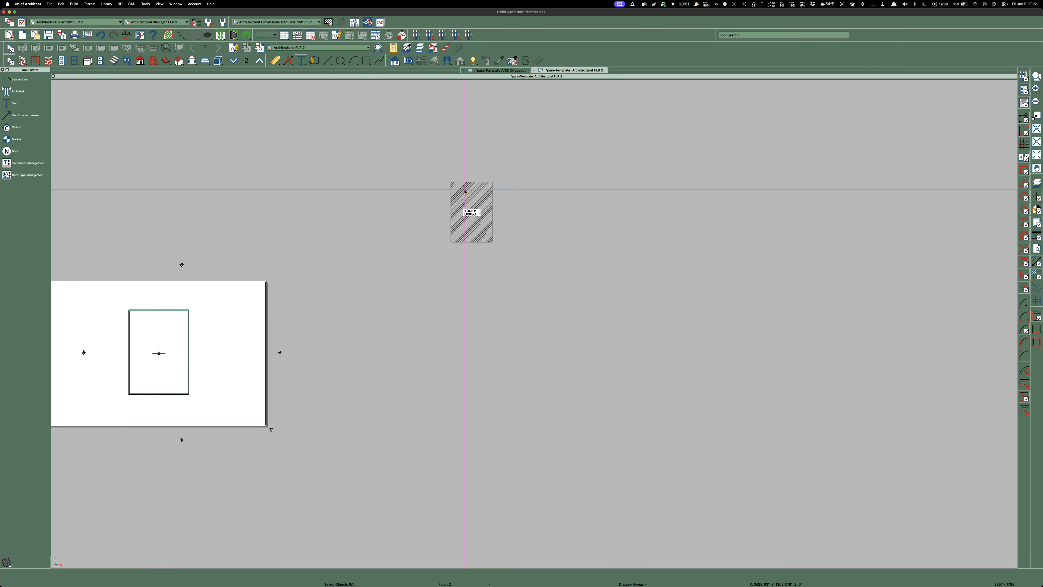
pyautogui.click(330, 48)
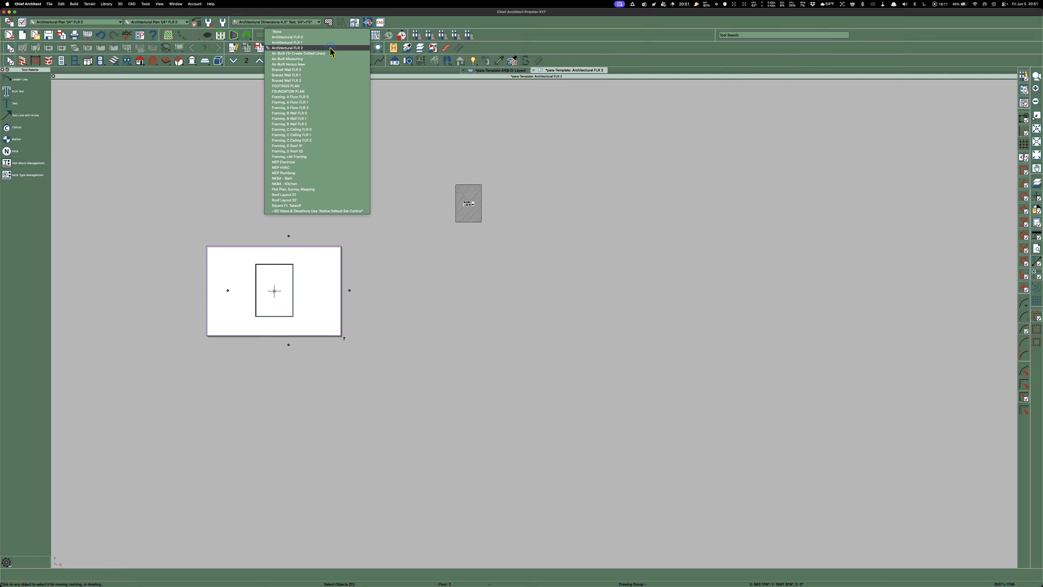
pyautogui.click(309, 43)
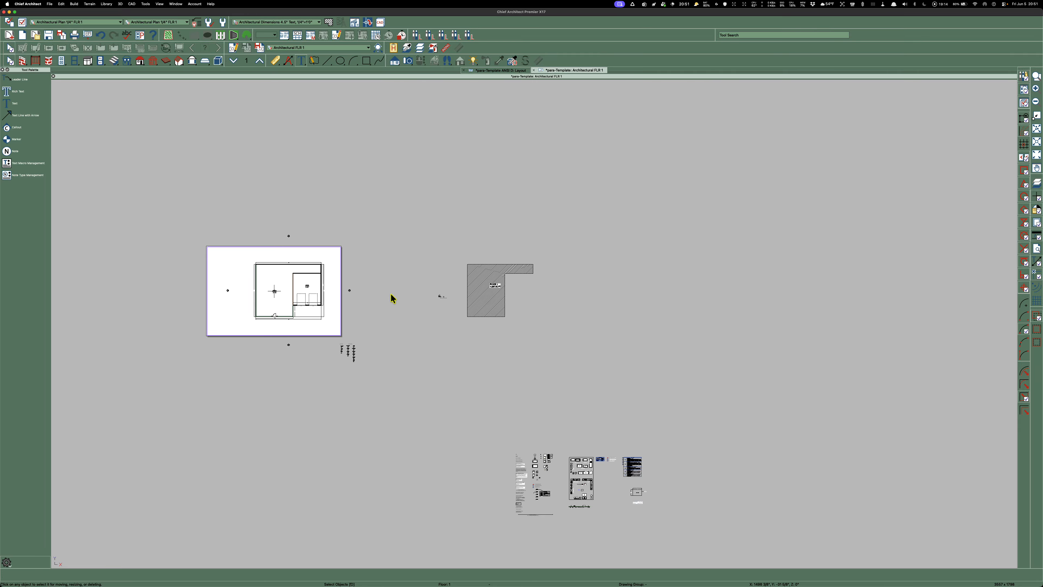
pyautogui.scroll(5, 352, 358)
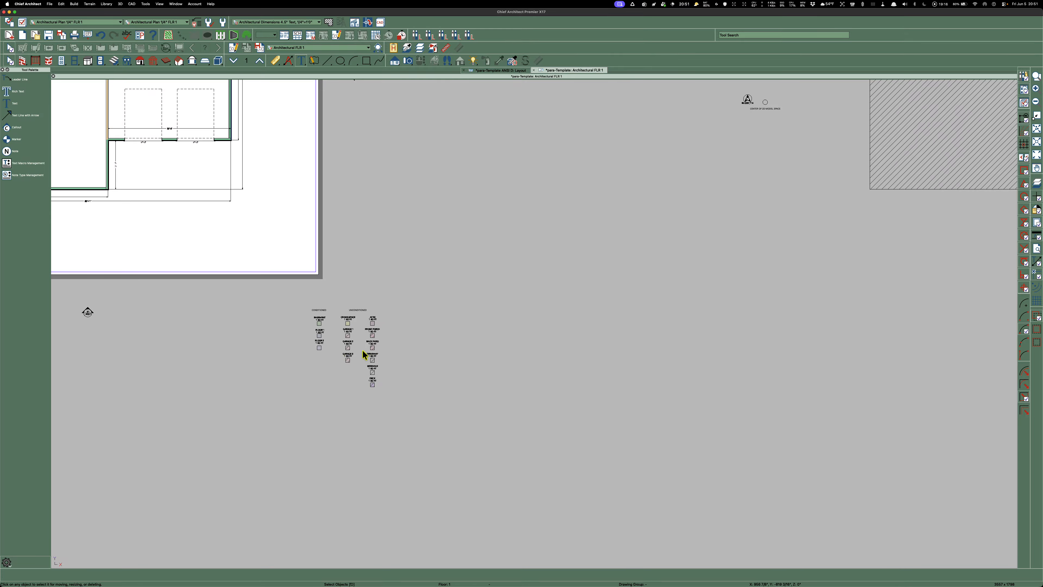
pyautogui.scroll(3, 338, 345)
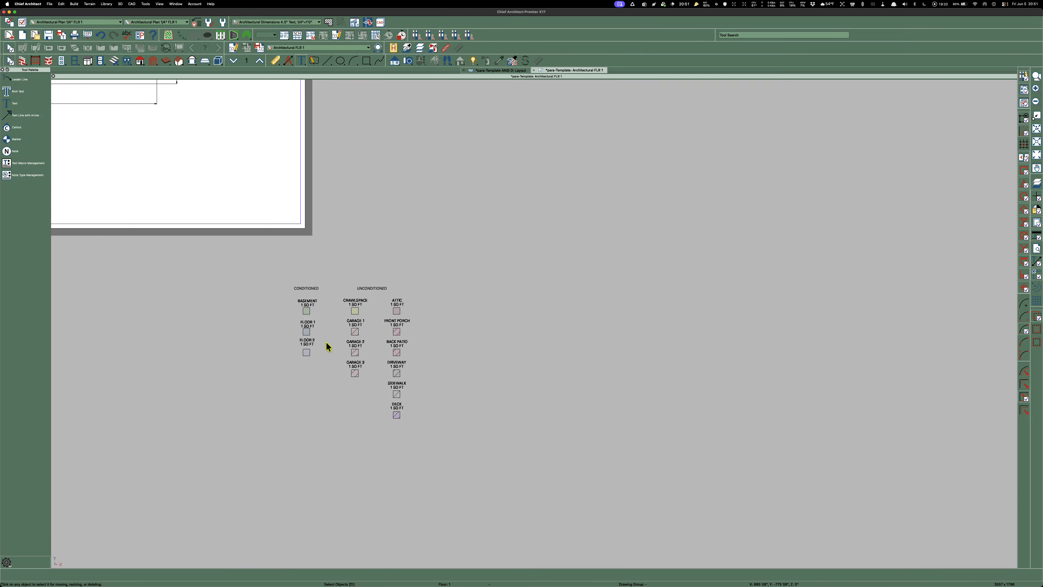
pyautogui.scroll(5, 321, 309)
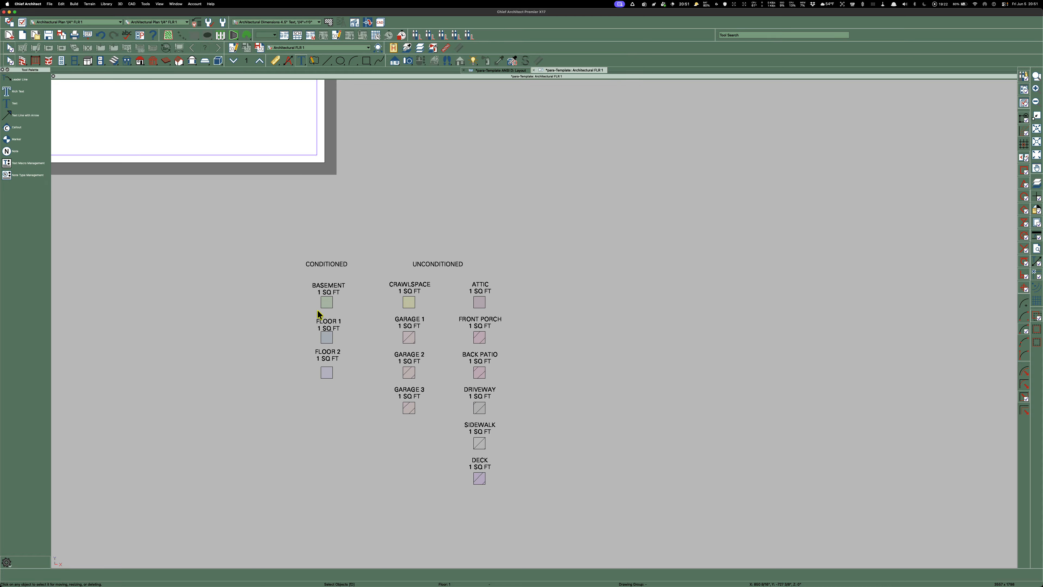
# Try to shrink the BASEMENT square by moving its bottom edge inward
pyautogui.click(340, 308)
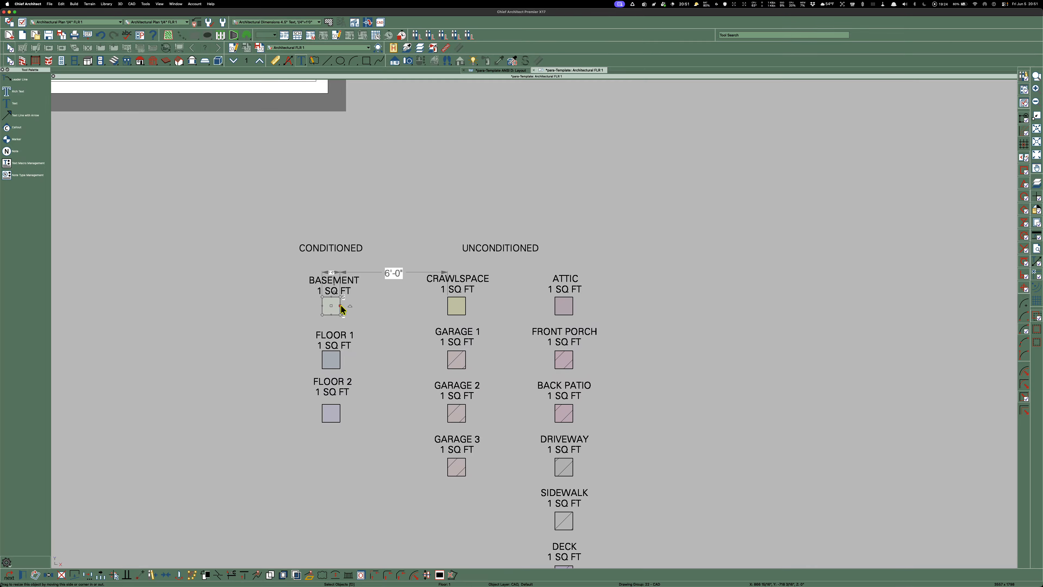
pyautogui.scroll(5, 334, 311)
pyautogui.click(265, 308)
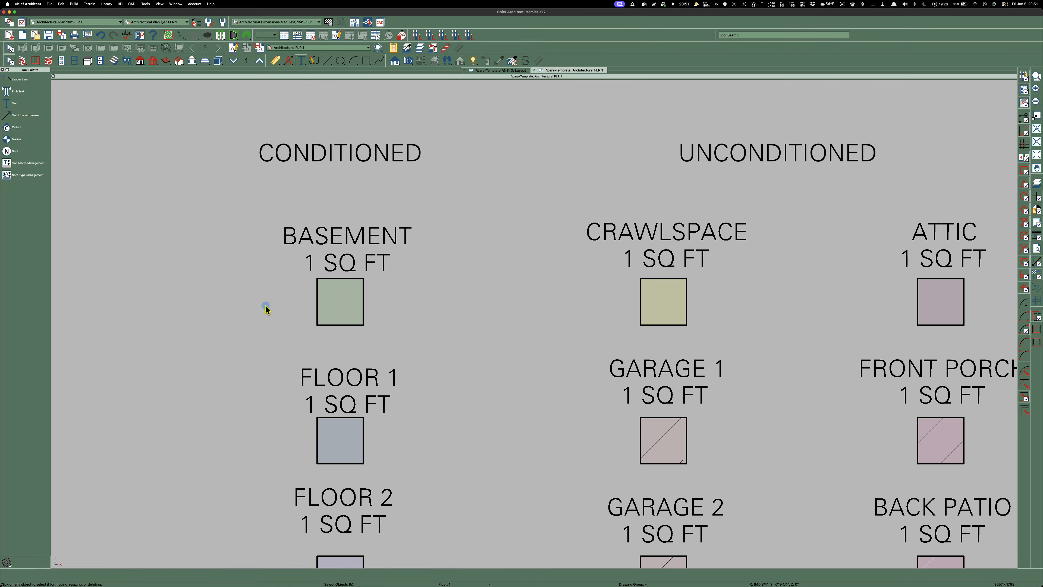
pyautogui.click(343, 303)
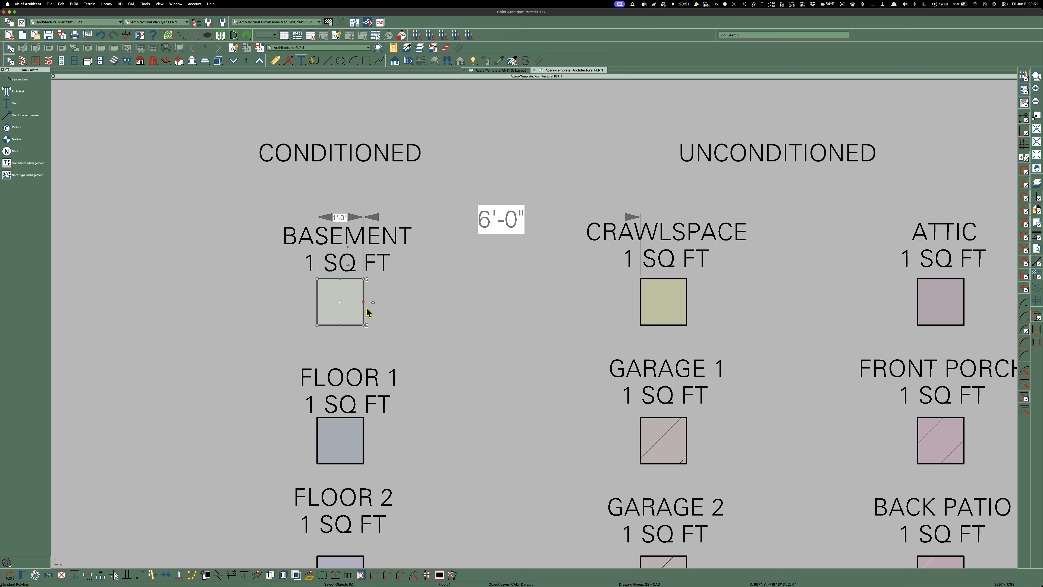
pyautogui.click(341, 325)
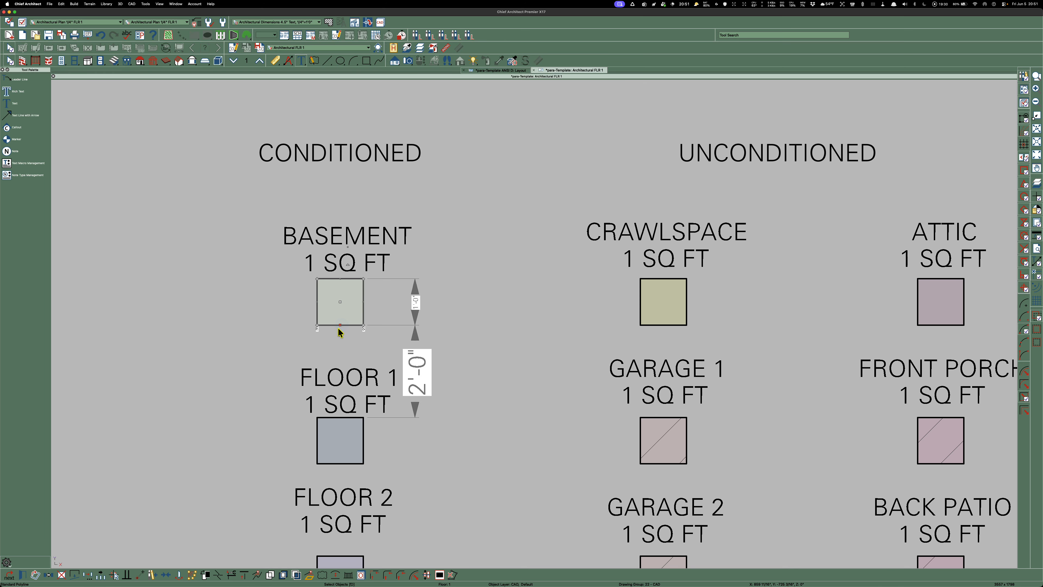
pyautogui.moveTo(342, 325); pyautogui.dragTo(325, 306)
pyautogui.scroll(5, 325, 306)
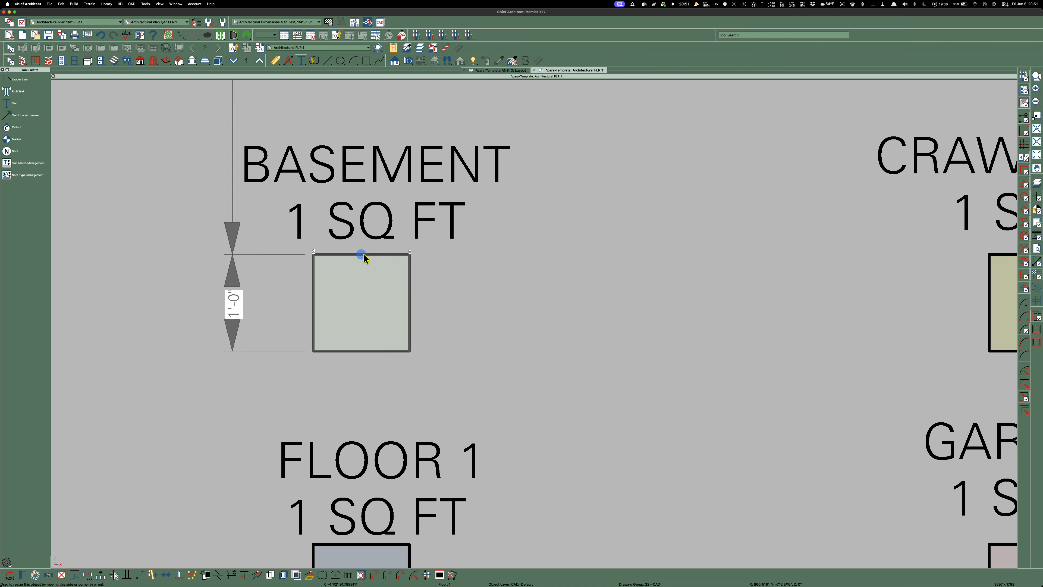
pyautogui.click(507, 274)
pyautogui.scroll(-2, 569, 273)
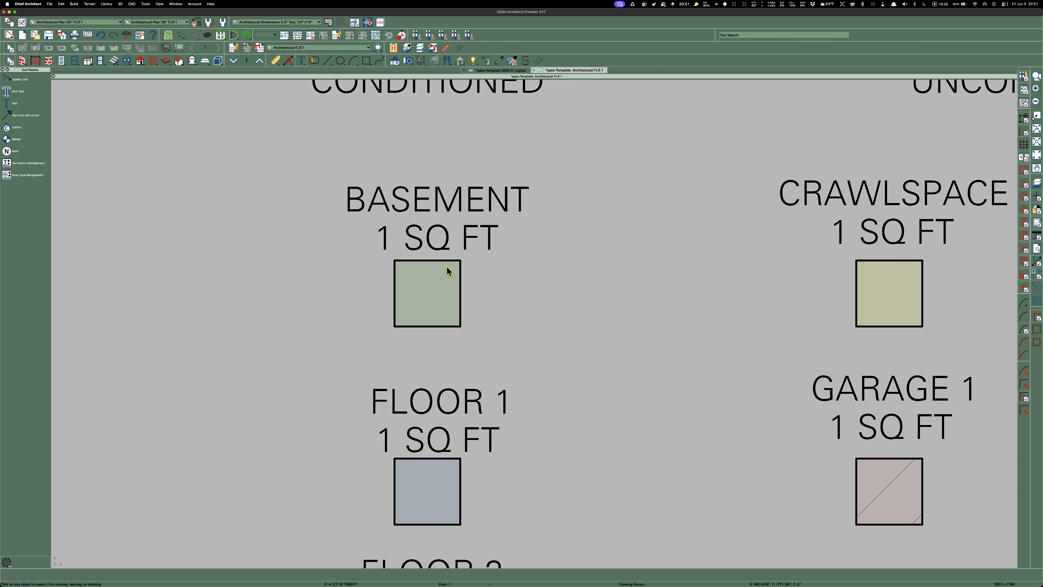
# Resize the BASEMENT square to 5" wide and 5" high using its temporary dimensions, and deselect it
pyautogui.click(460, 286)
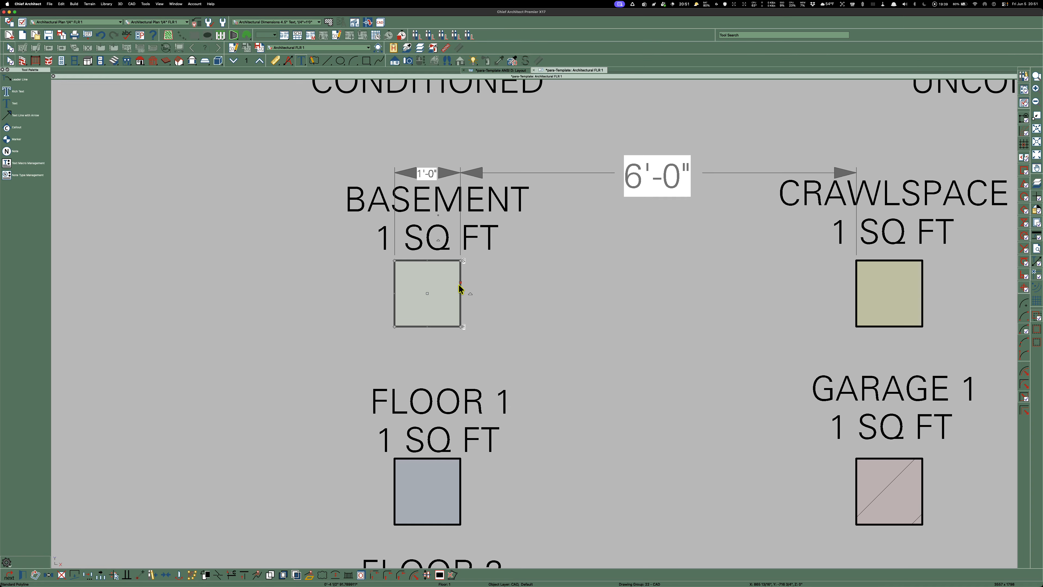
pyautogui.click(428, 172)
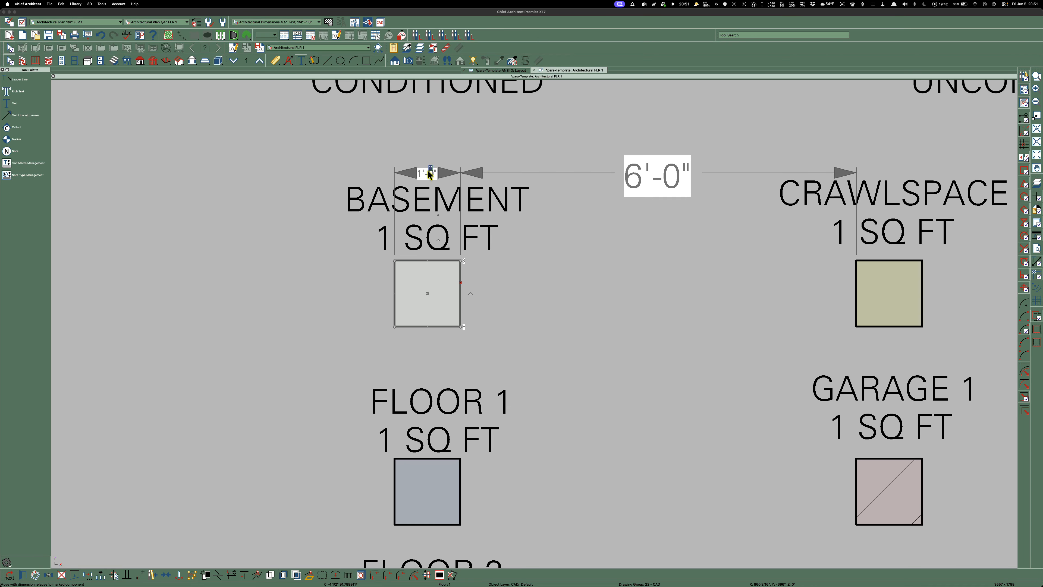
pyautogui.write('5')
pyautogui.press('Return')
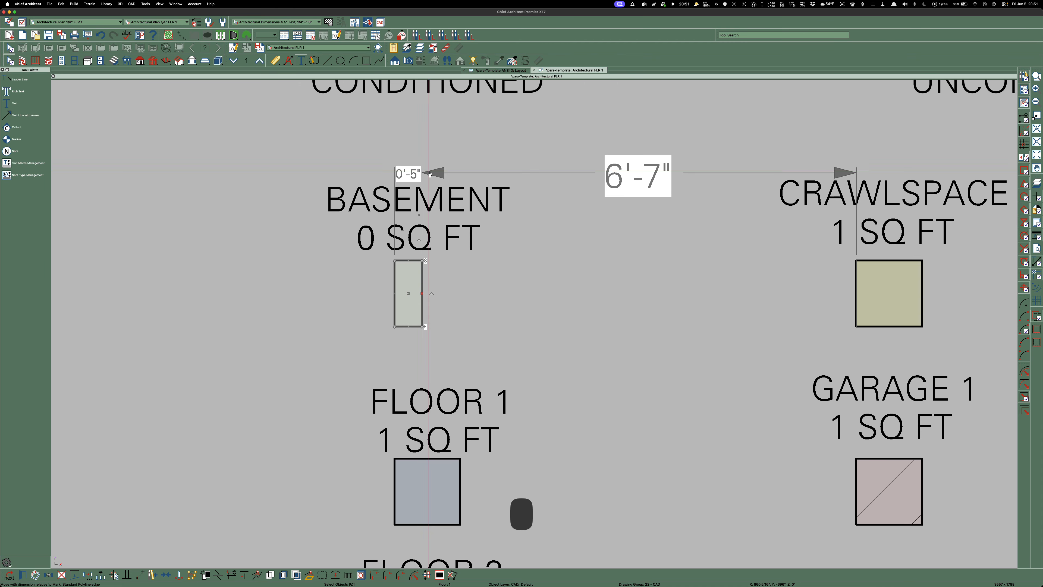
pyautogui.moveTo(409, 328); pyautogui.dragTo(408, 305)
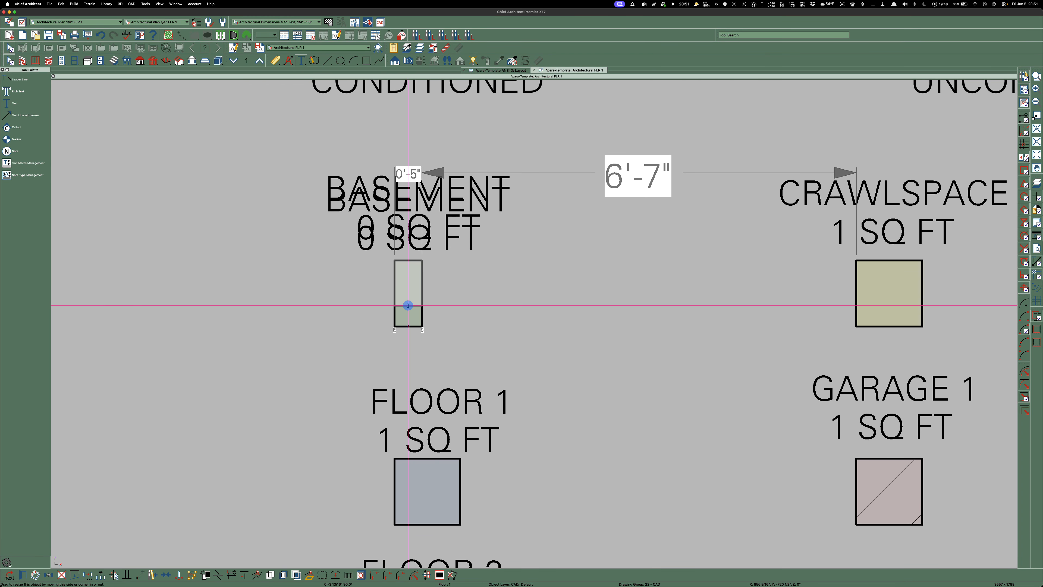
pyautogui.press('Escape')
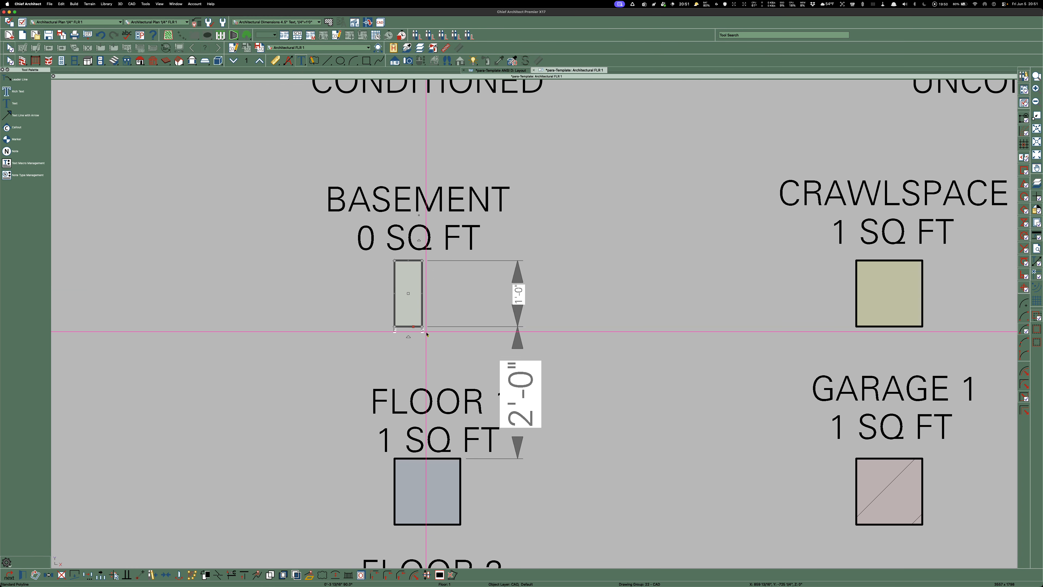
pyautogui.click(522, 293)
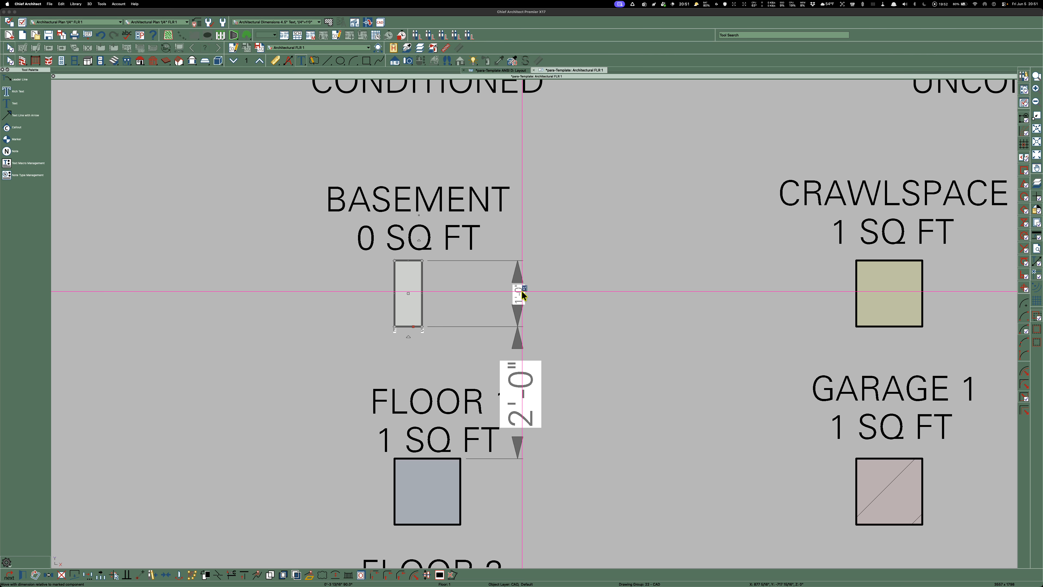
pyautogui.write('5')
pyautogui.press('Return')
pyautogui.scroll(-3, 414, 281)
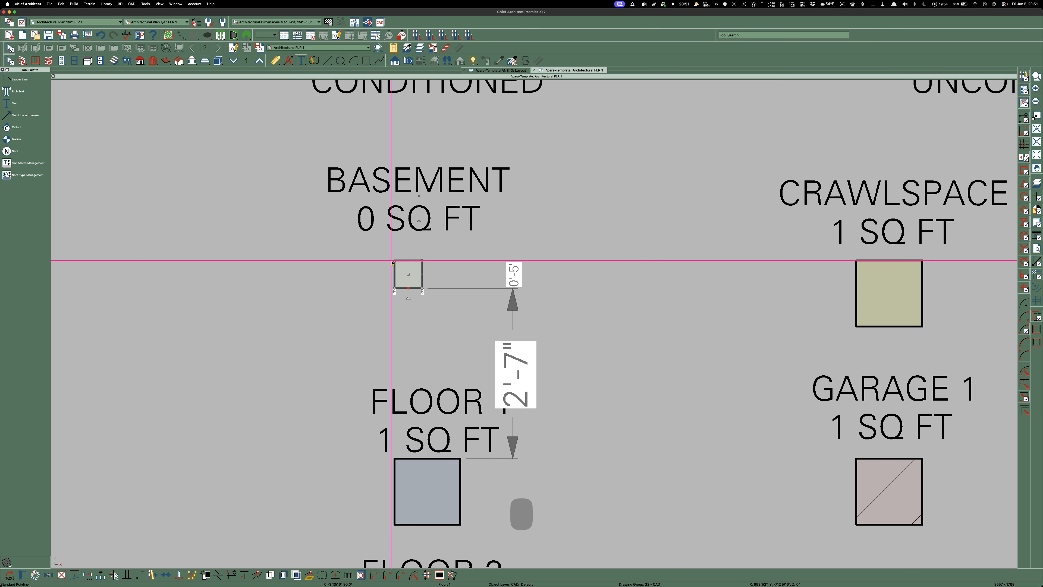
pyautogui.press('Escape')
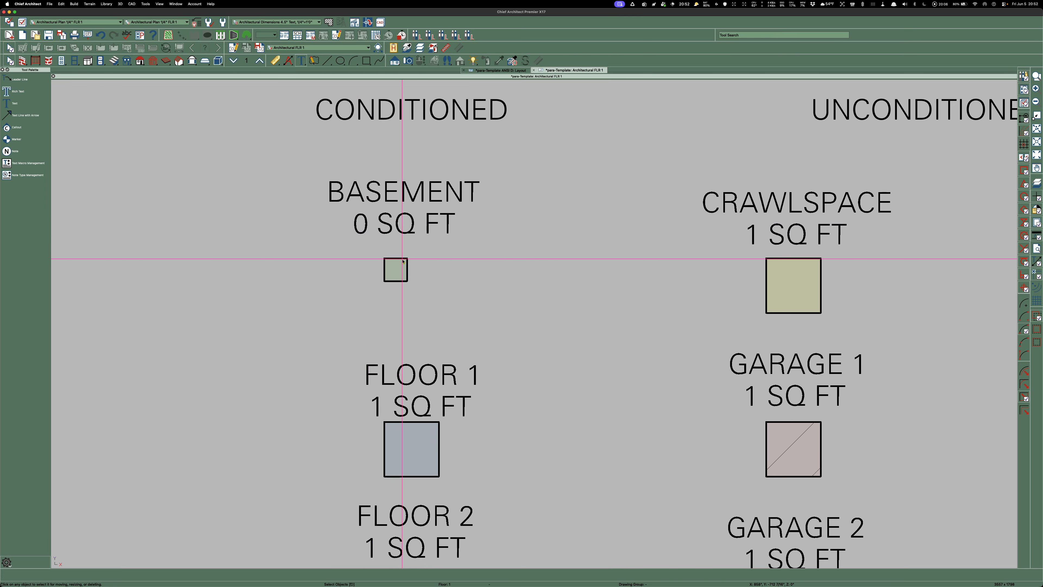
# Switch to the layout and check the BASEMENT and FLOOR 2 entries in the CONDITIONED table
pyautogui.scroll(-3, 378, 271)
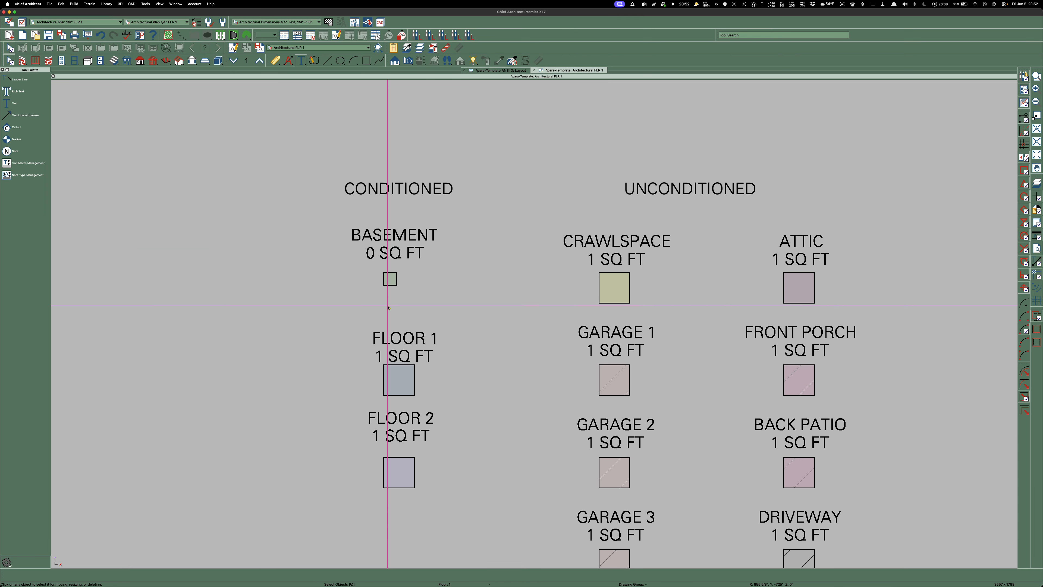
pyautogui.click(505, 70)
pyautogui.scroll(3, 500, 109)
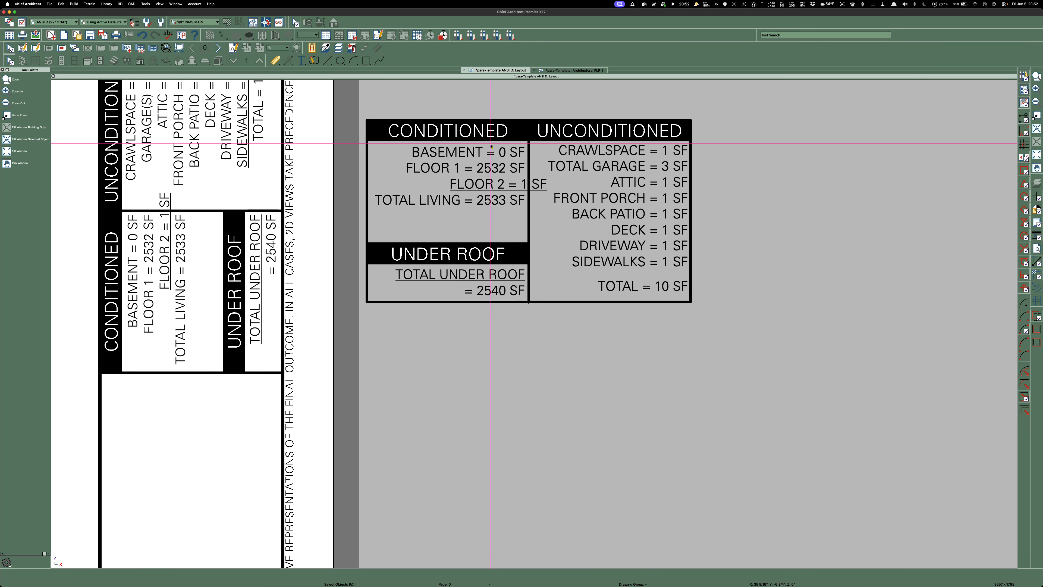
pyautogui.click(494, 185)
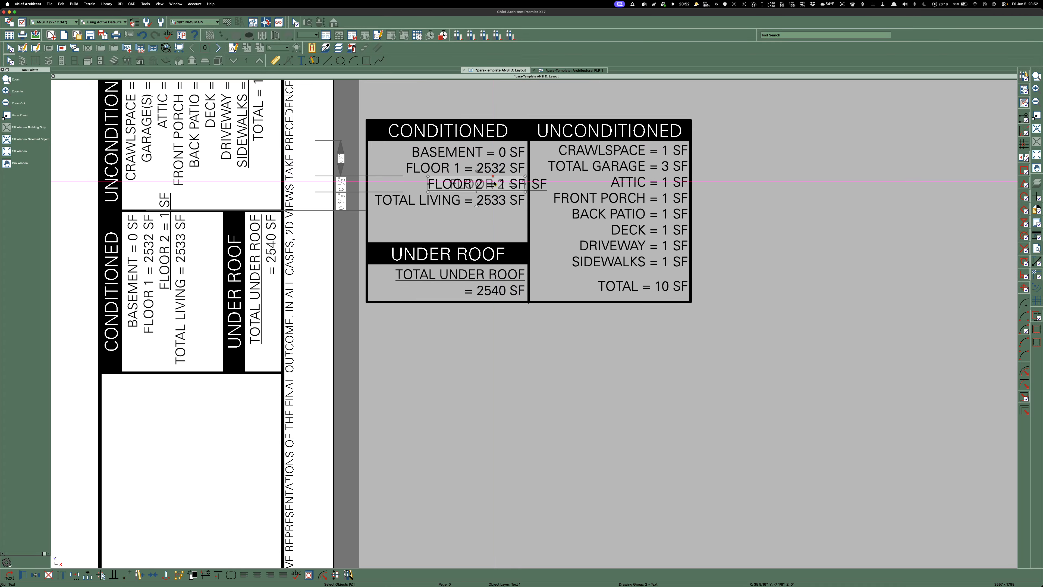
pyautogui.click(564, 357)
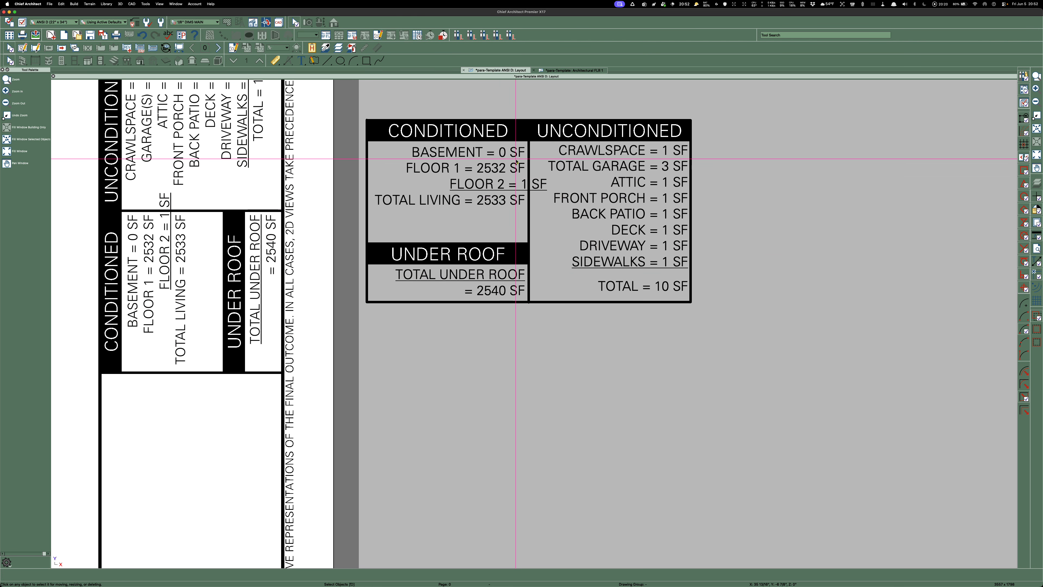
# Delete the stray FRONT PORCH text lying outside the square footage tables on the layout
pyautogui.scroll(-3, 498, 184)
pyautogui.scroll(-2, 518, 152)
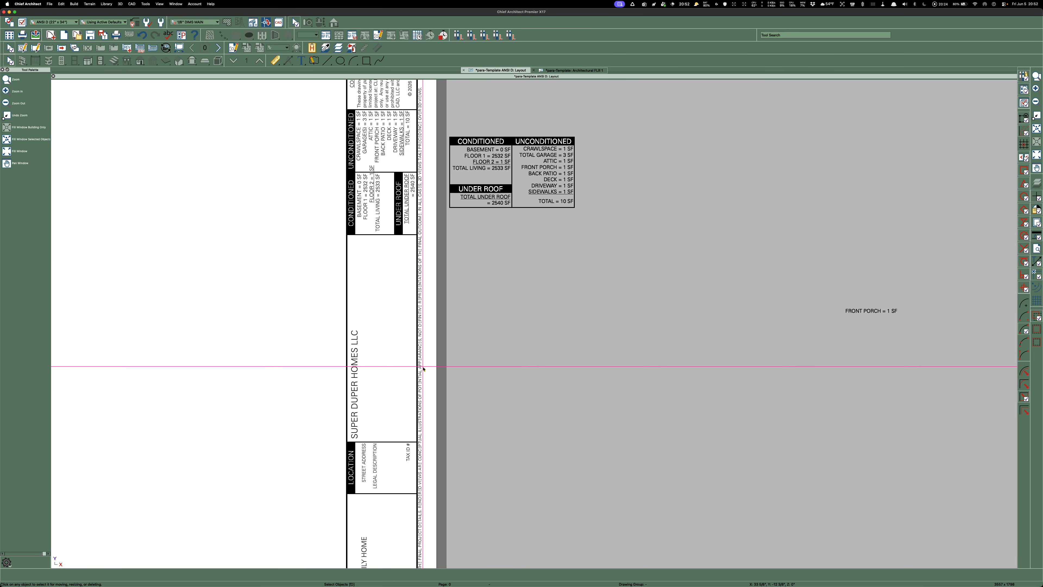
pyautogui.click(879, 311)
pyautogui.press('Delete')
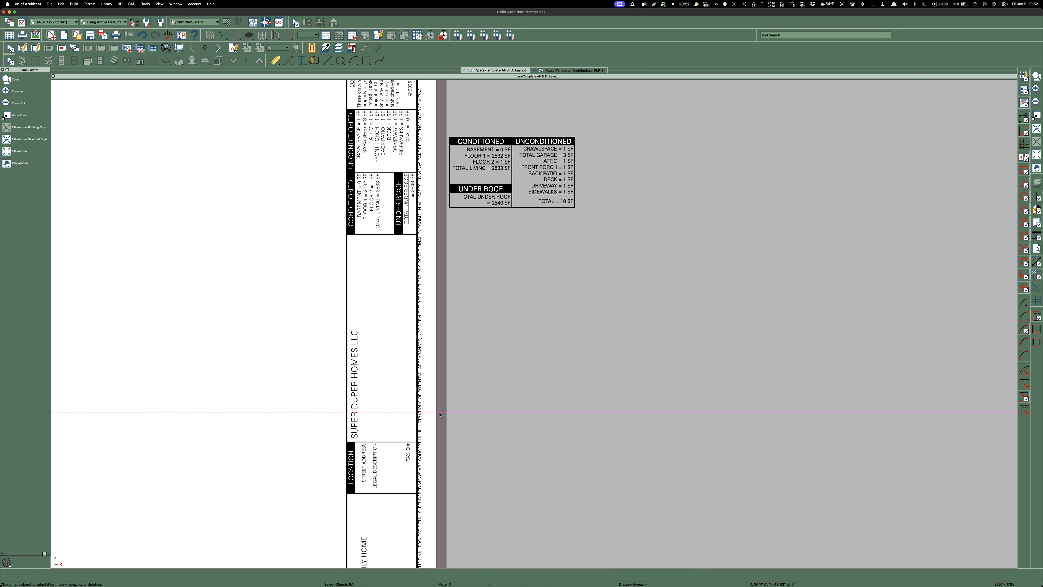
pyautogui.scroll(2, 472, 110)
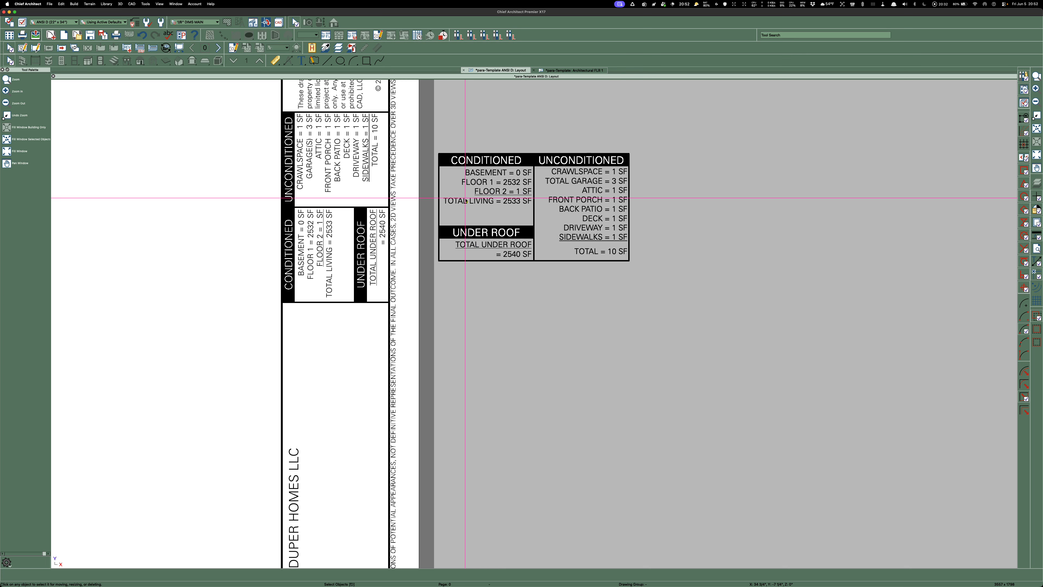
# Return to the plan, activate the Architectural FLR 2 plan view, and delete the small FLOOR 2 placeholder square below the sheet
pyautogui.click(570, 70)
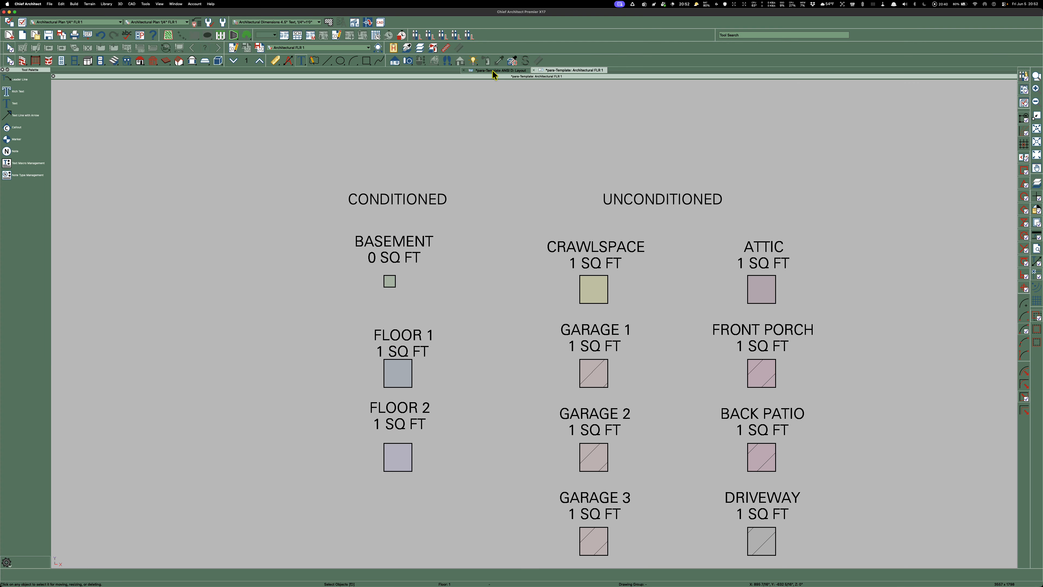
pyautogui.click(337, 46)
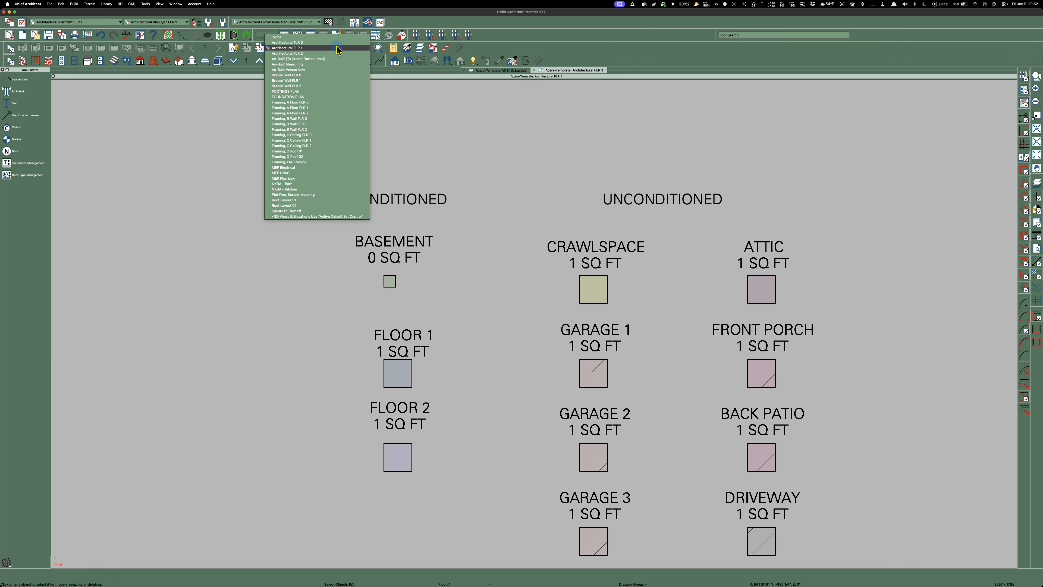
pyautogui.click(305, 53)
pyautogui.scroll(-6, 378, 372)
pyautogui.moveTo(435, 266); pyautogui.dragTo(385, 226)
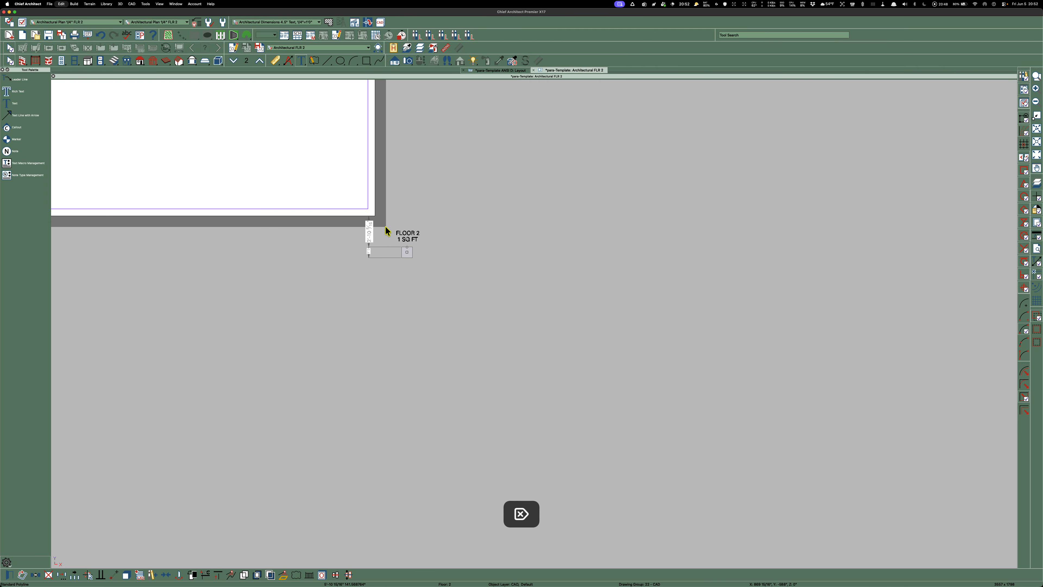
pyautogui.press('Delete')
# Open the large hatched FLOOR 2 polyline's label specification, review its area macro, and accept it
pyautogui.scroll(-3, 271, 419)
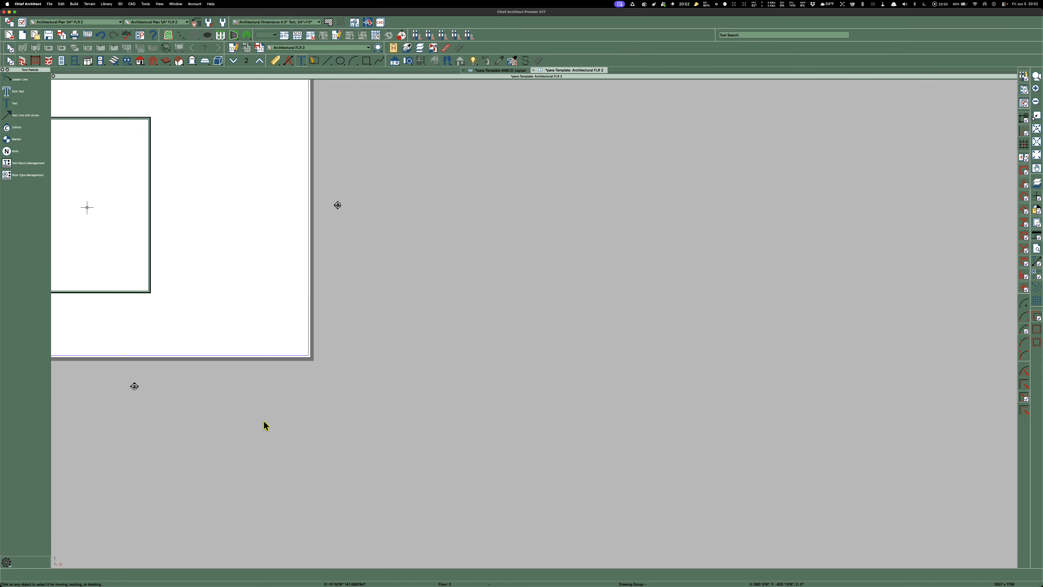
pyautogui.scroll(-2, 268, 421)
pyautogui.scroll(5, 542, 130)
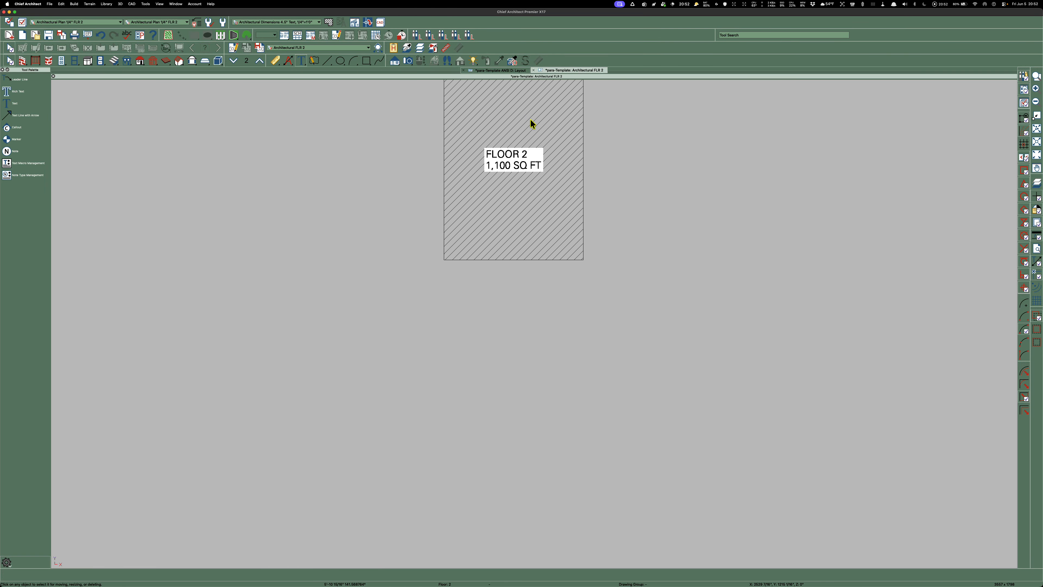
pyautogui.doubleClick(527, 112)
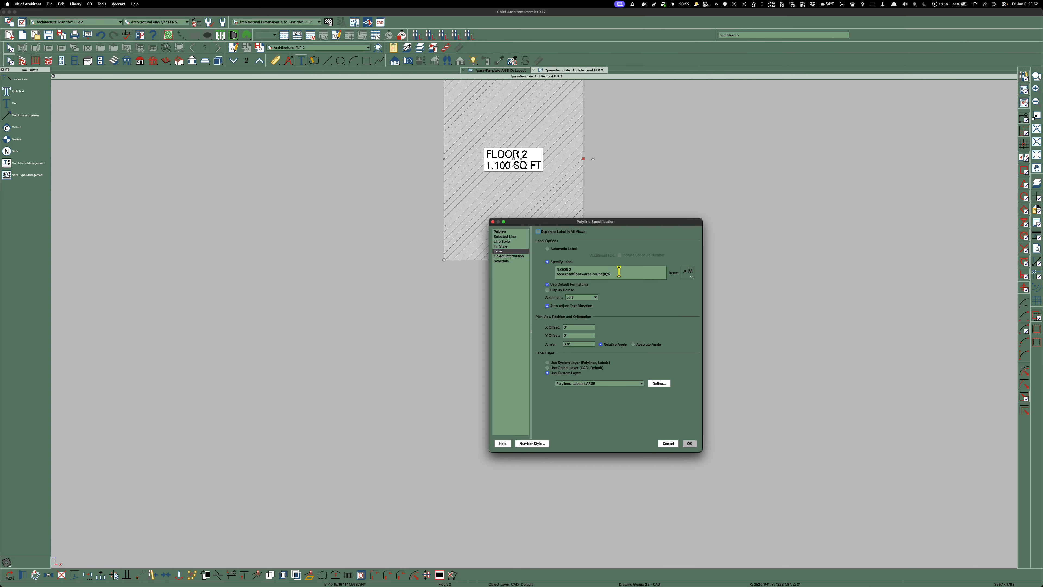
pyautogui.click(689, 444)
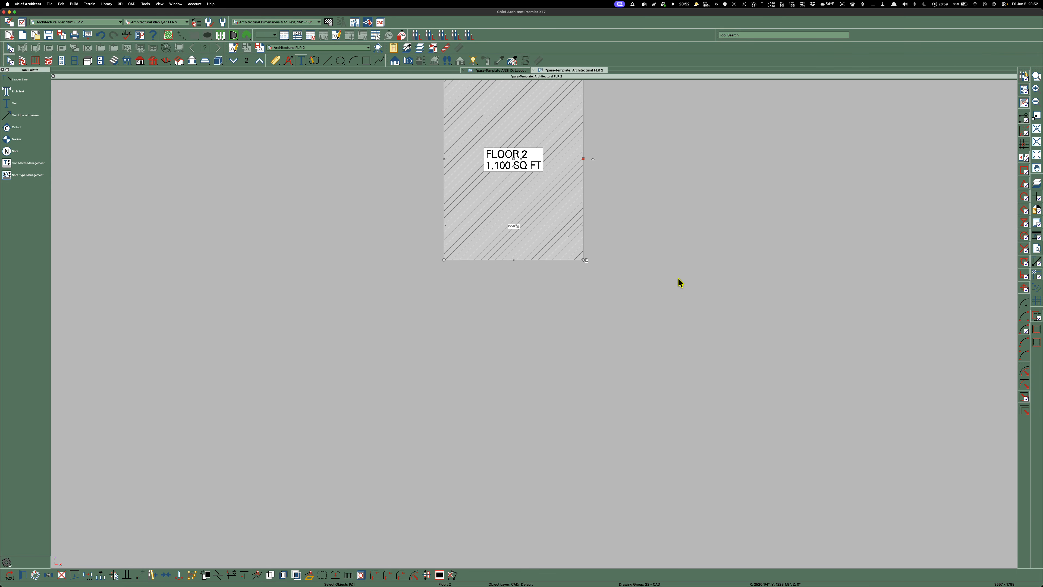
# Switch to the layout, check the FLOOR 2 area and totals, and view the macro in the CRAWLSPACE text
pyautogui.click(505, 72)
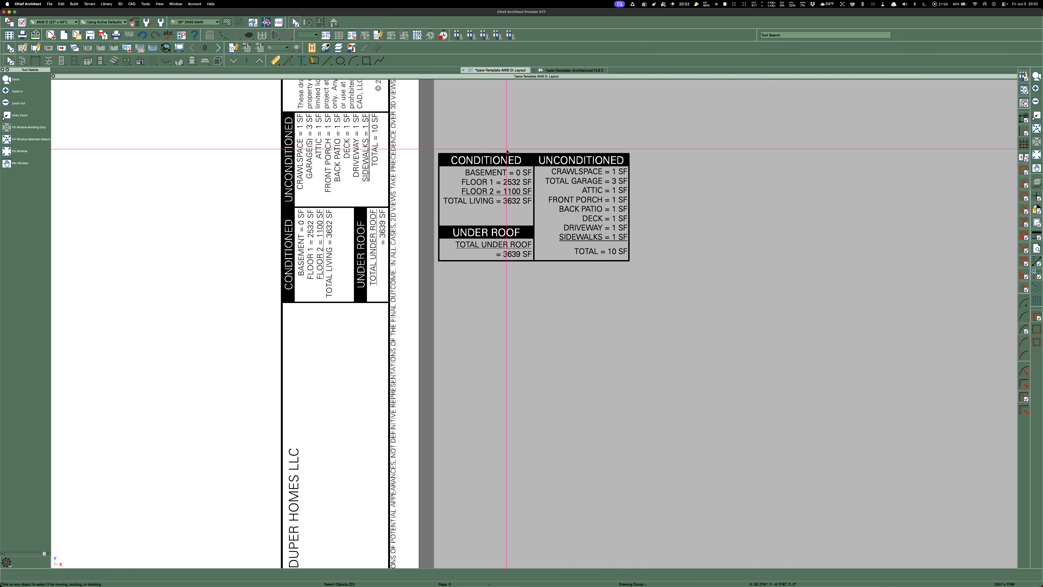
pyautogui.scroll(3, 489, 151)
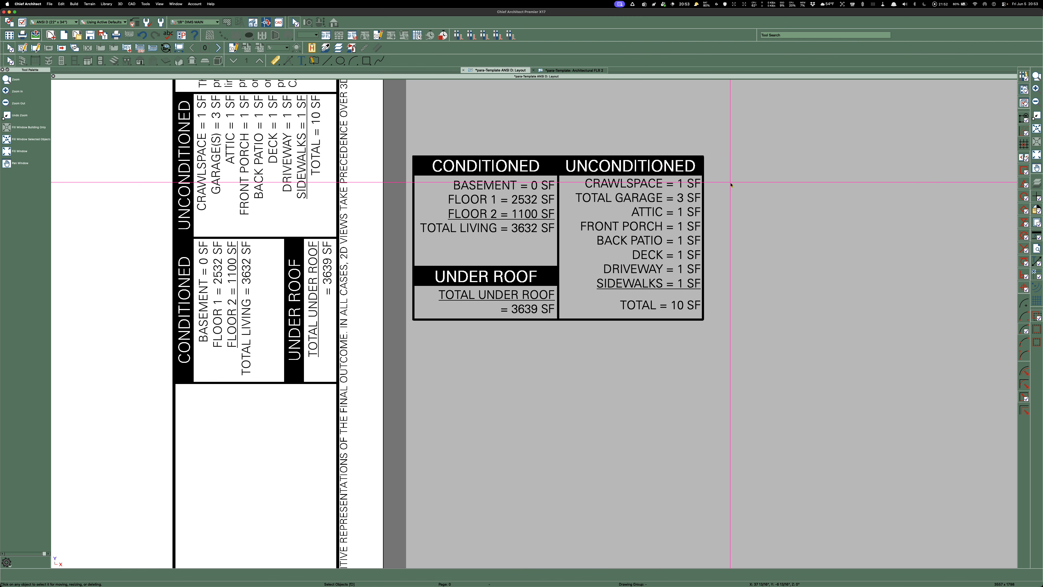
pyautogui.doubleClick(618, 185)
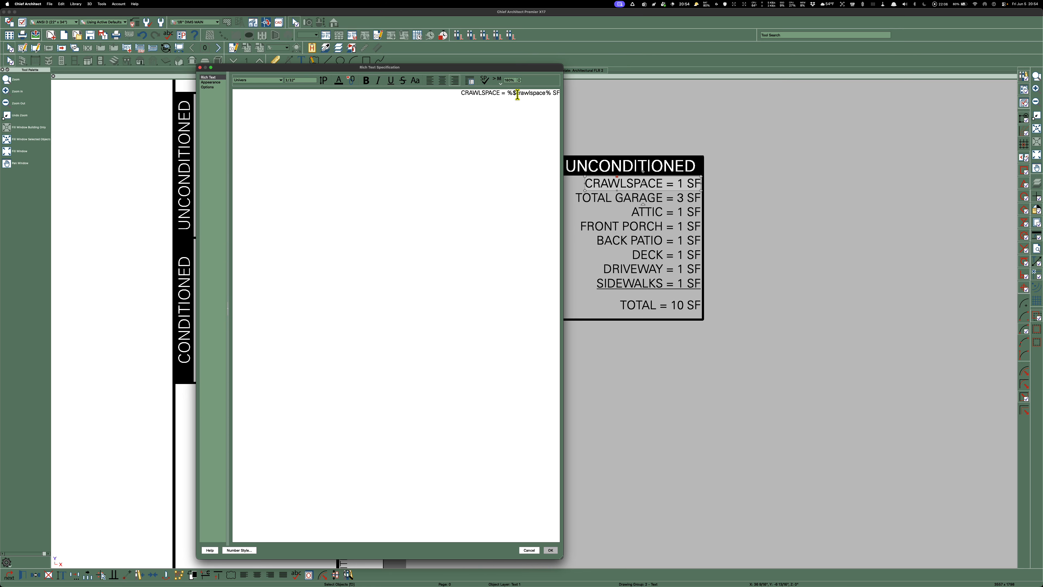
pyautogui.click(200, 67)
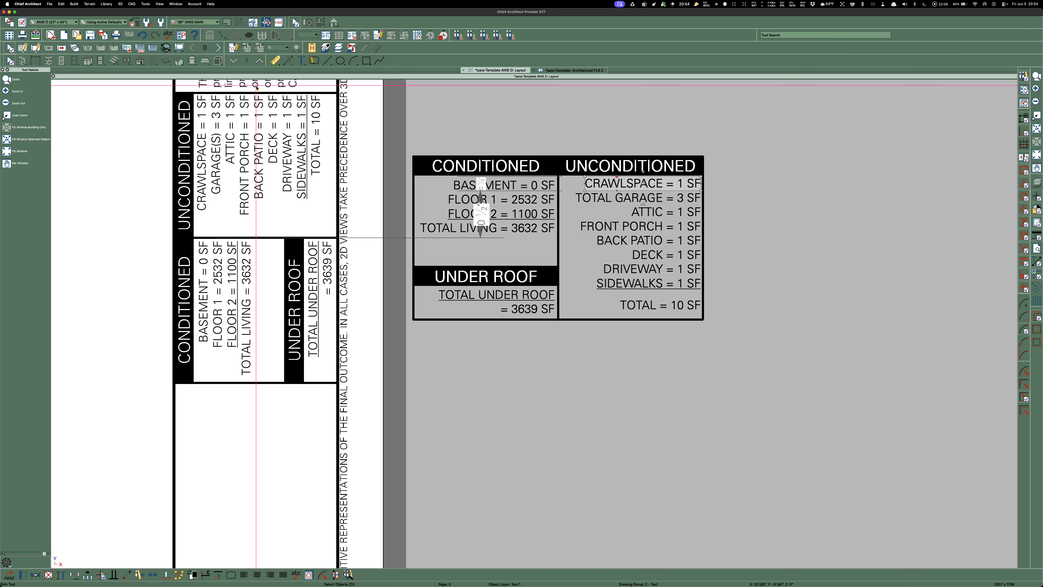
# Return to the plan, activate the Architectural FLR 1 plan view, and examine the CRAWLSPACE square's label macro
pyautogui.click(566, 71)
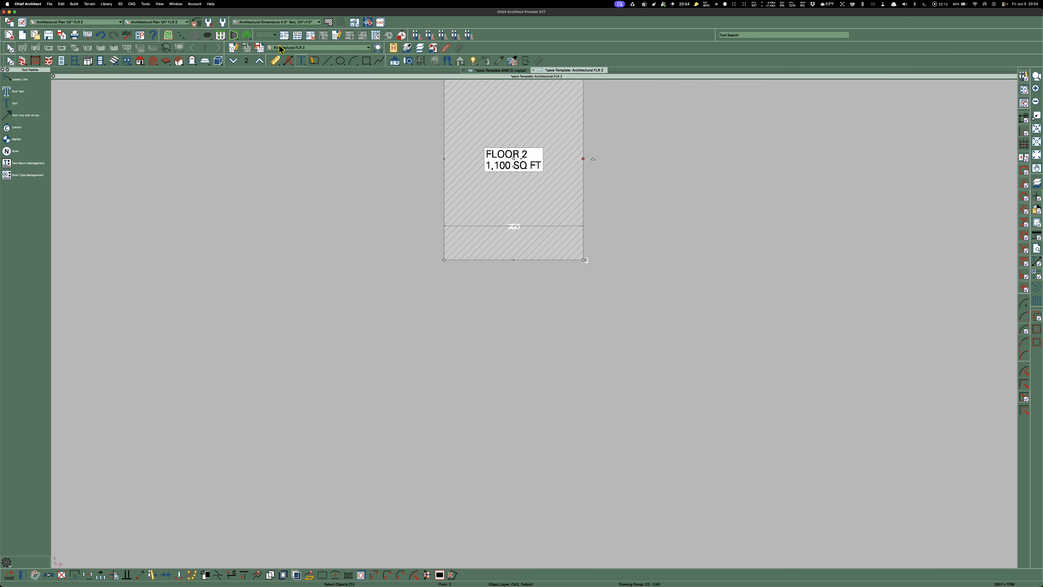
pyautogui.click(296, 48)
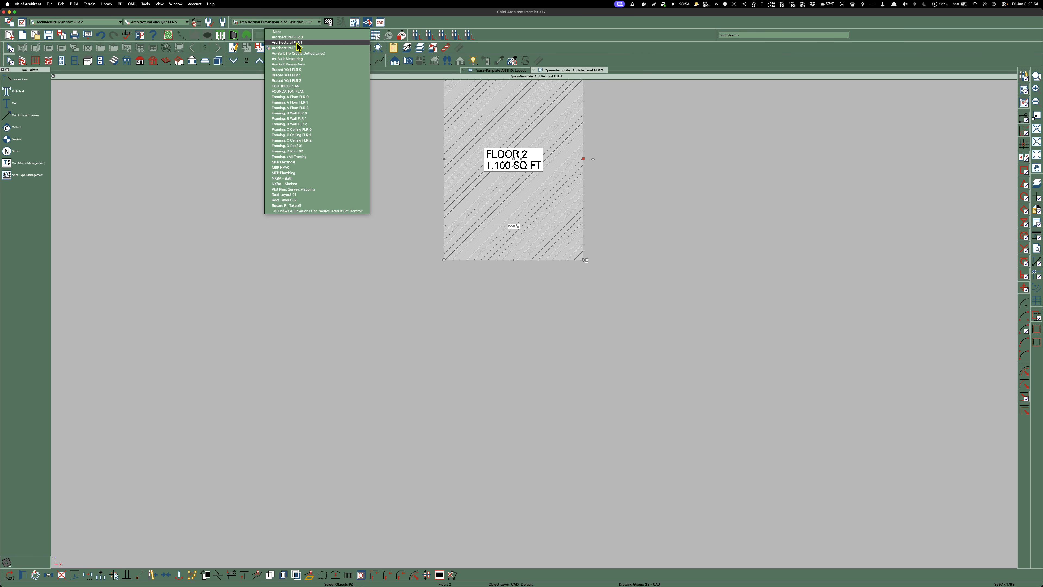
pyautogui.press('Return')
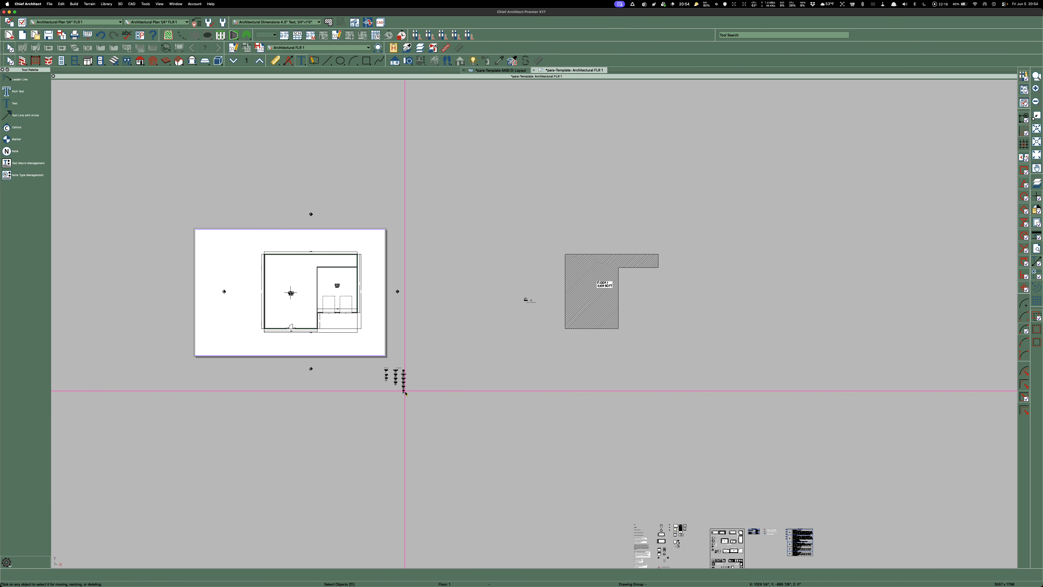
pyautogui.scroll(4, 415, 364)
pyautogui.scroll(8, 416, 364)
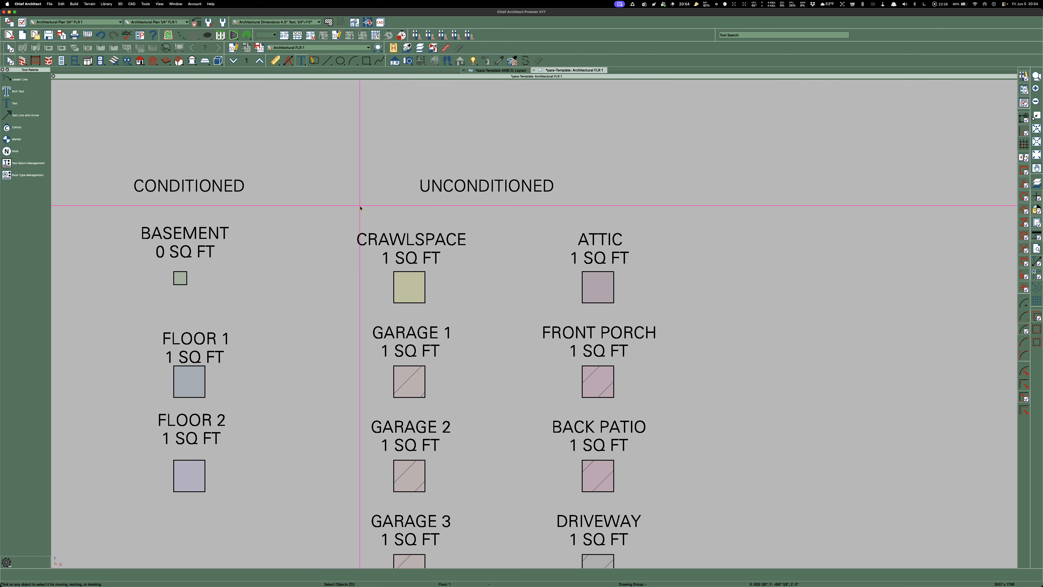
pyautogui.click(411, 282)
pyautogui.doubleClick(412, 282)
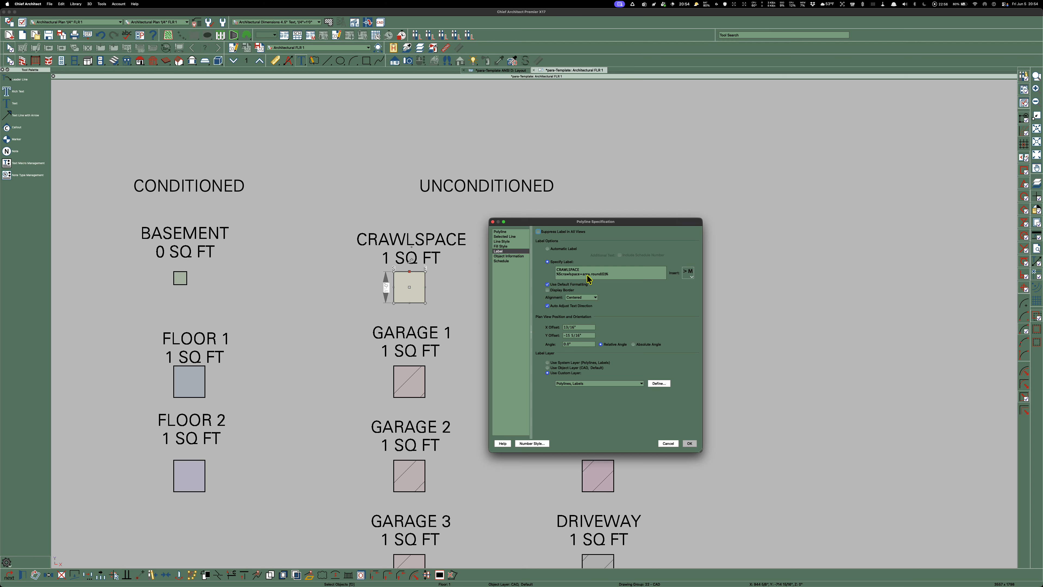
pyautogui.click(673, 443)
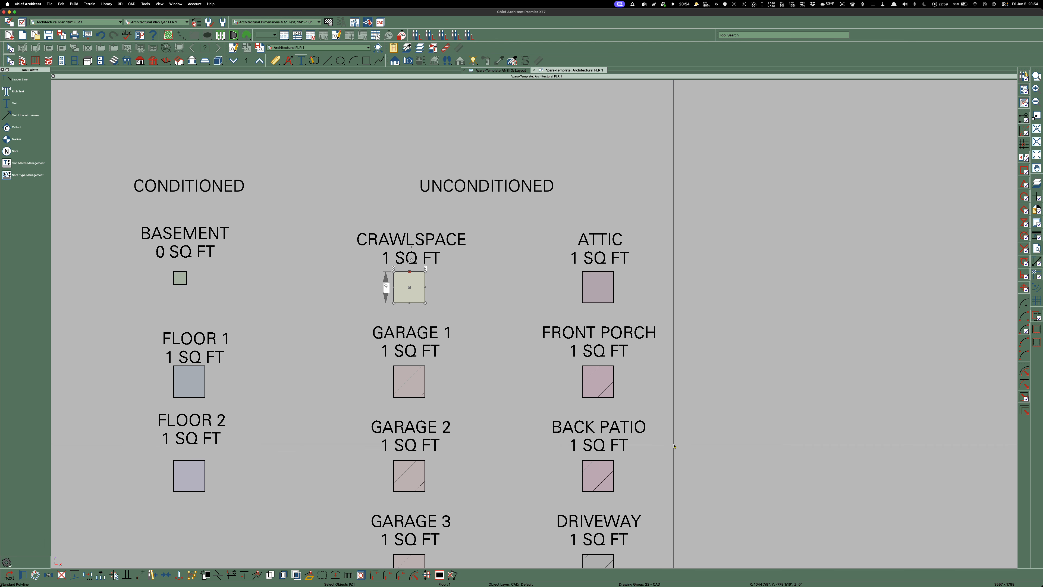
# Stretch the CRAWLSPACE square horizontally to about 3'-6 11/16" wide and check its area in the layout tables
pyautogui.click(426, 287)
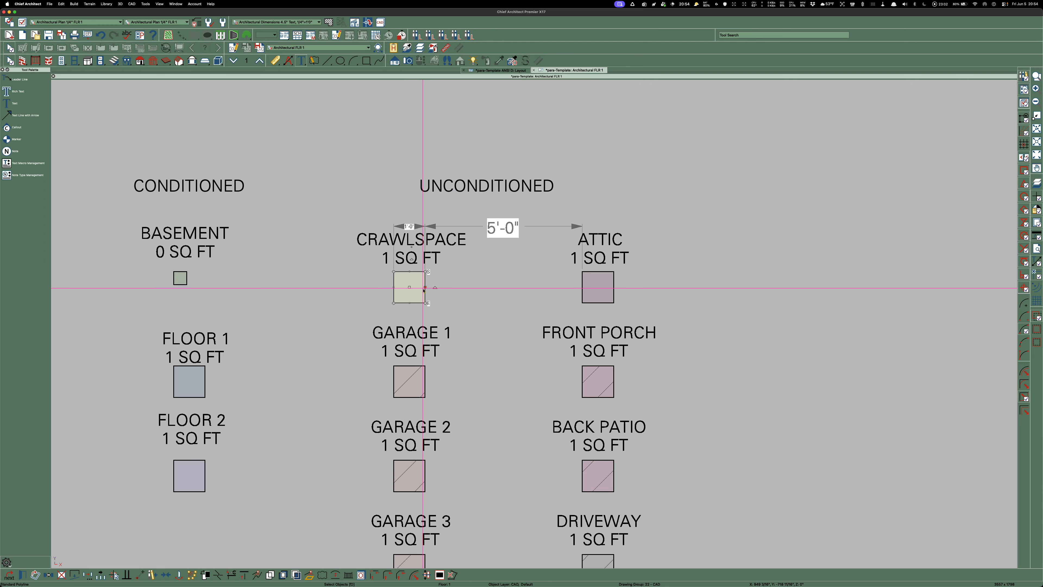
pyautogui.moveTo(425, 287); pyautogui.dragTo(505, 286)
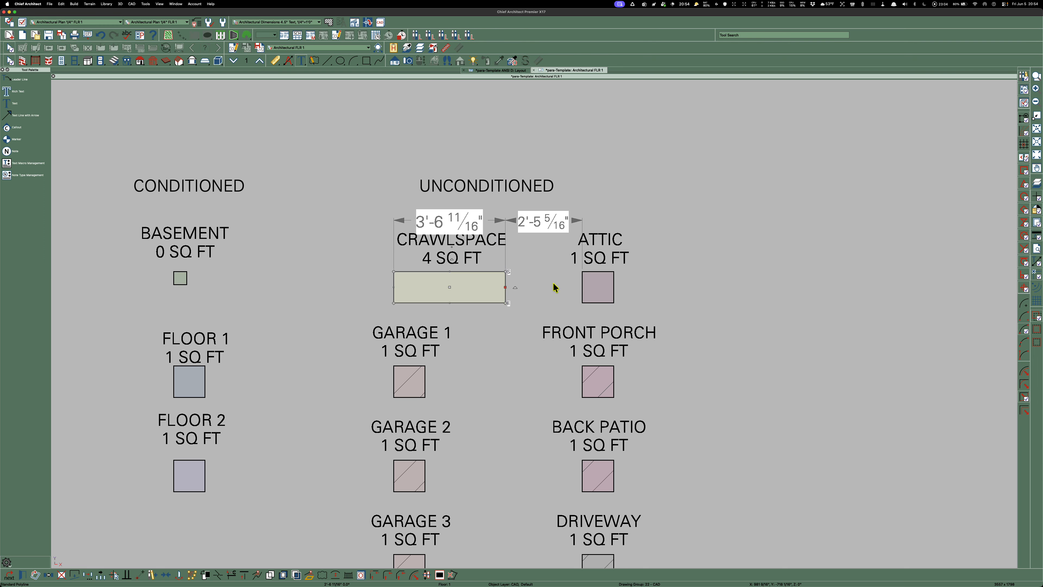
pyautogui.click(491, 71)
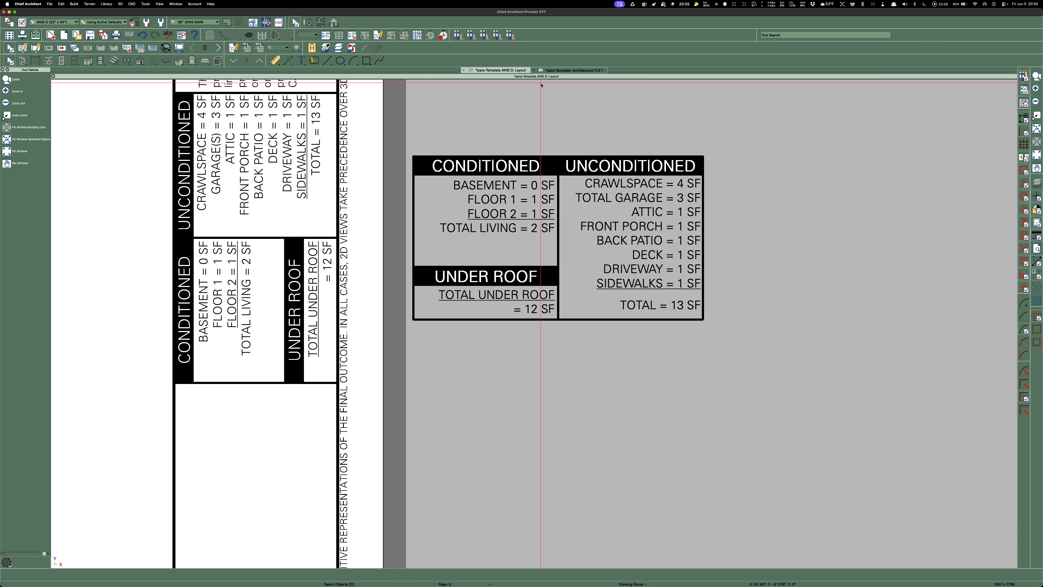
# Shrink the CRAWLSPACE rectangle horizontally to about 2'-0 9/16" wide and check its area in the layout tables
pyautogui.click(576, 70)
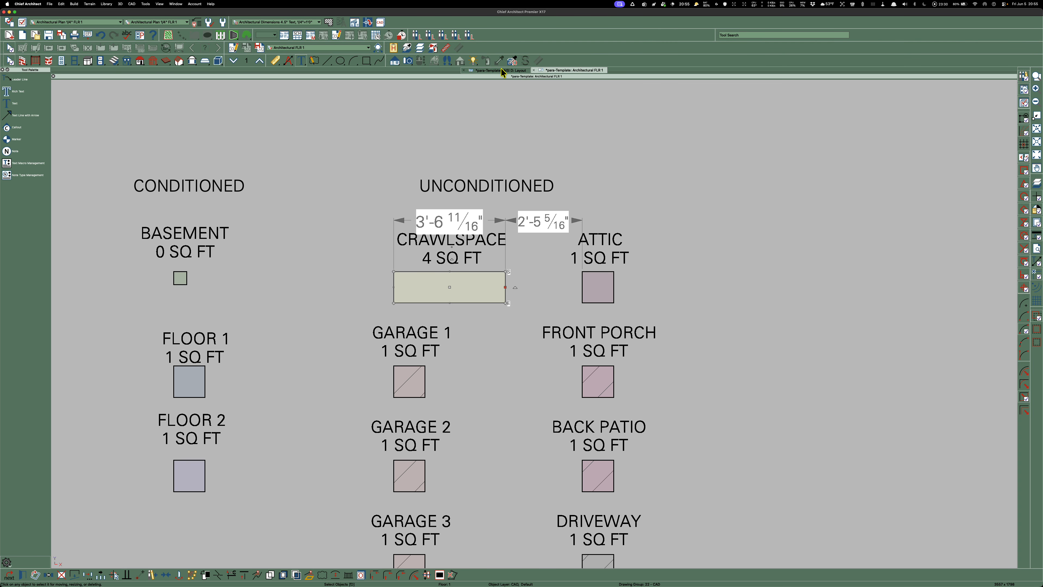
pyautogui.click(501, 71)
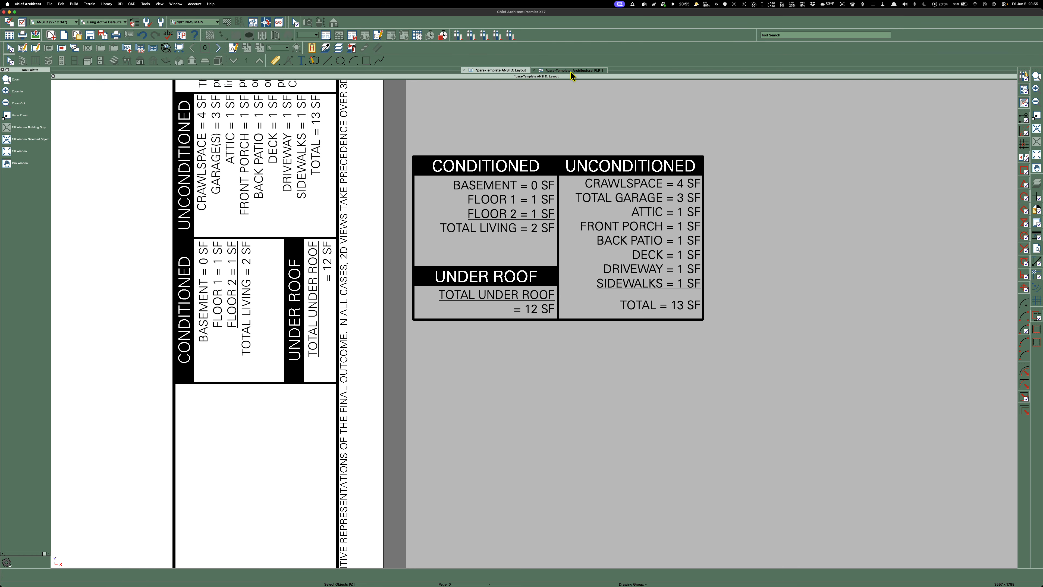
pyautogui.click(571, 71)
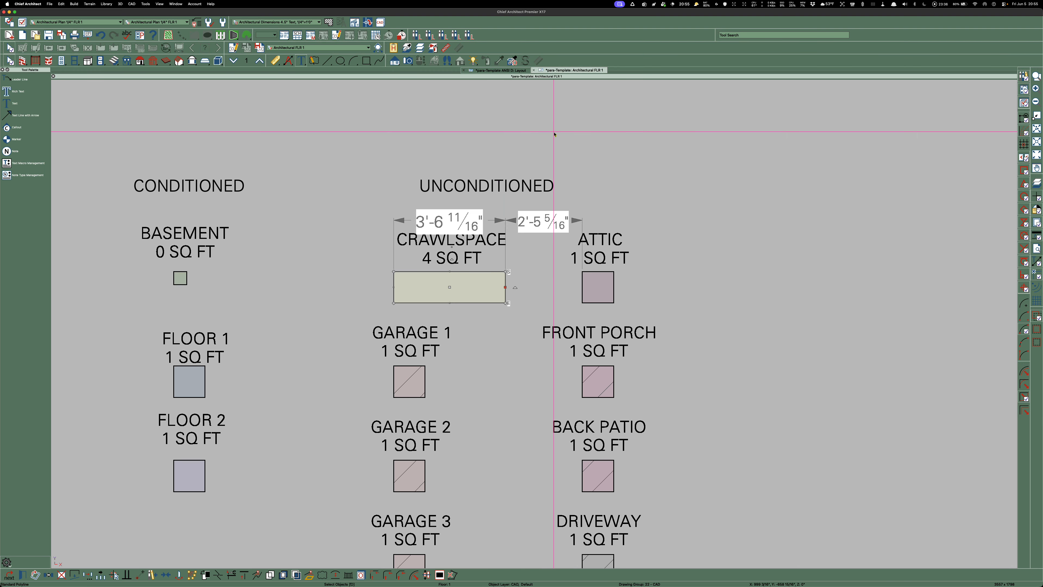
pyautogui.scroll(2, 509, 214)
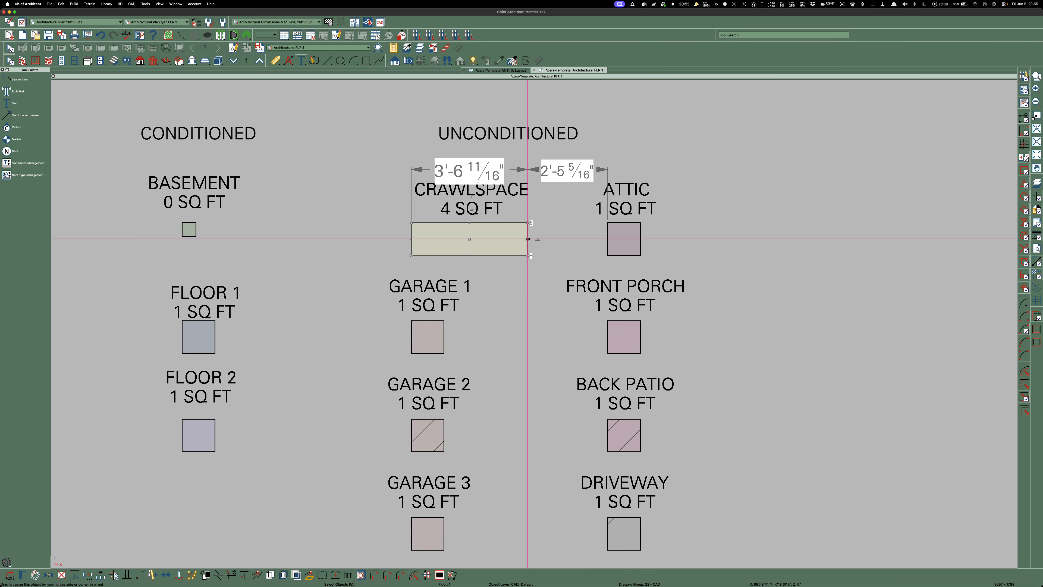
pyautogui.moveTo(528, 239); pyautogui.dragTo(478, 239)
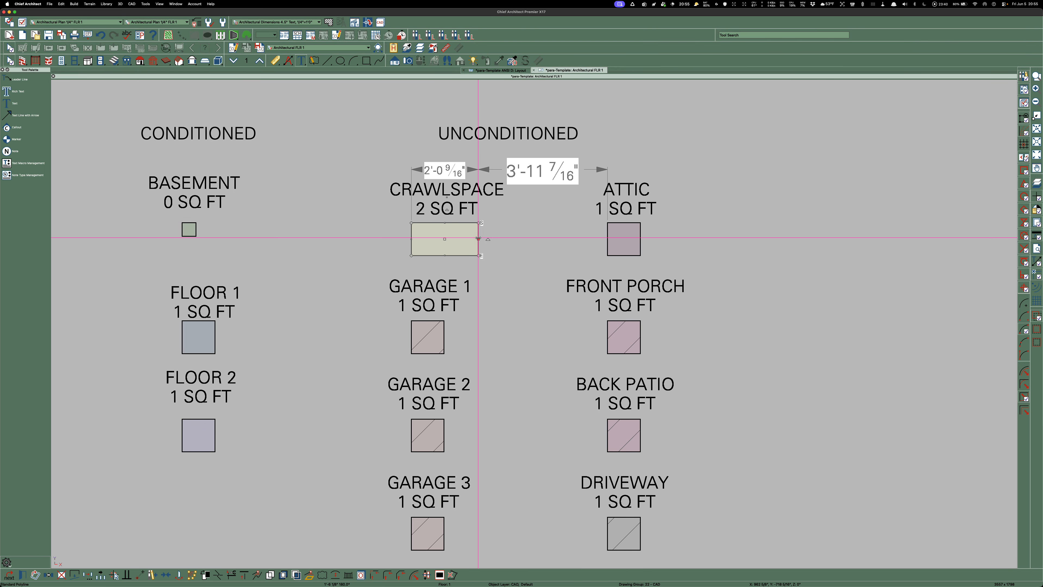
pyautogui.click(705, 241)
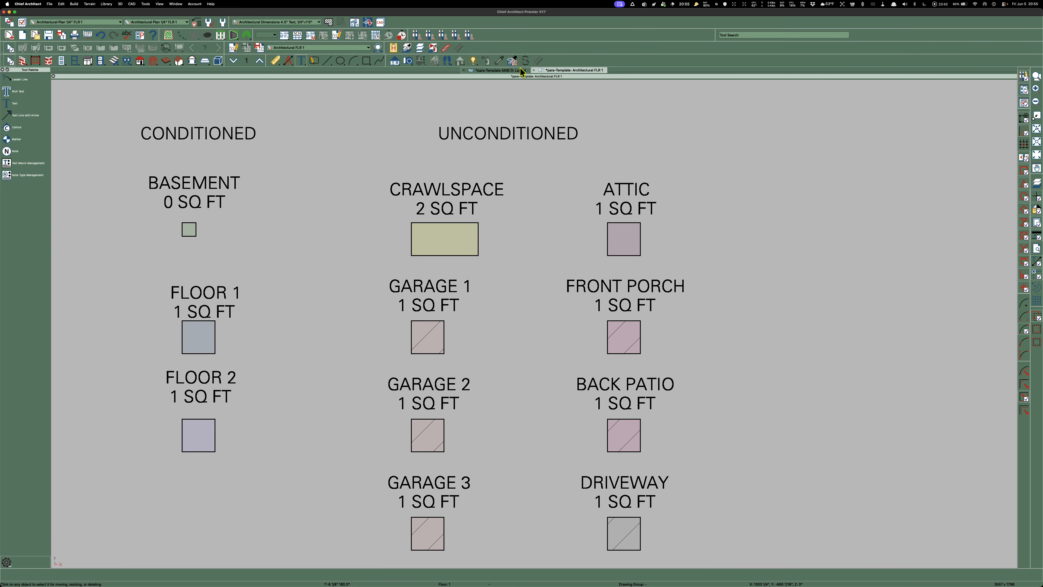
pyautogui.click(505, 70)
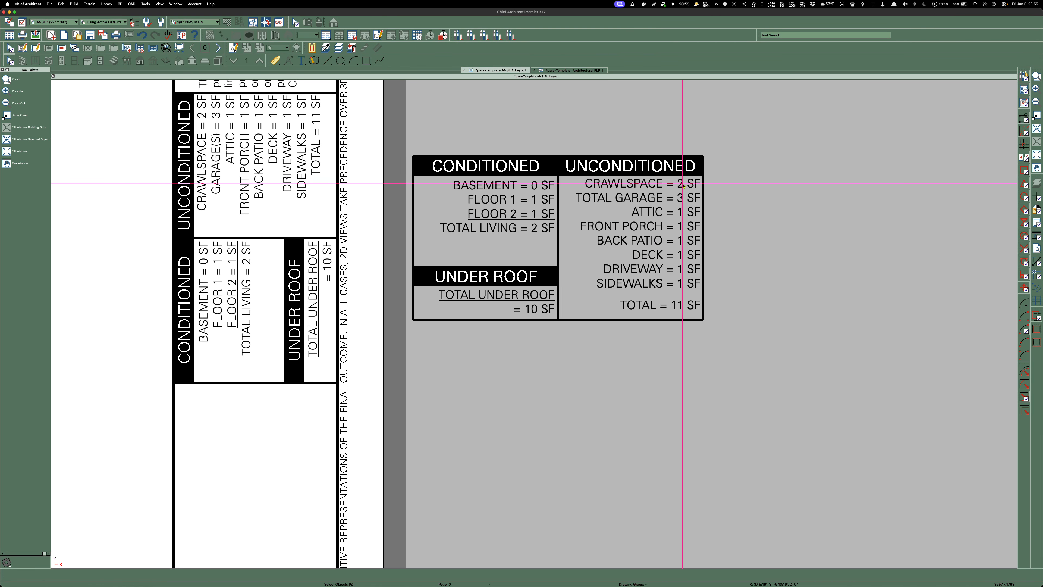
# Review the combined garage macro in the layout's TOTAL GARAGE text, cancel the specification, and return to the plan
pyautogui.doubleClick(627, 196)
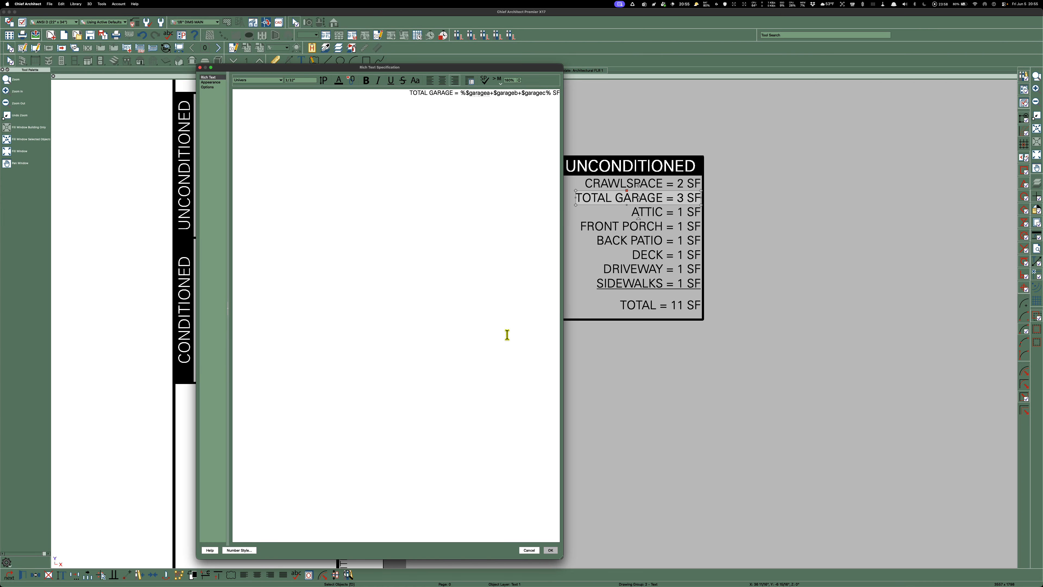
pyautogui.click(529, 550)
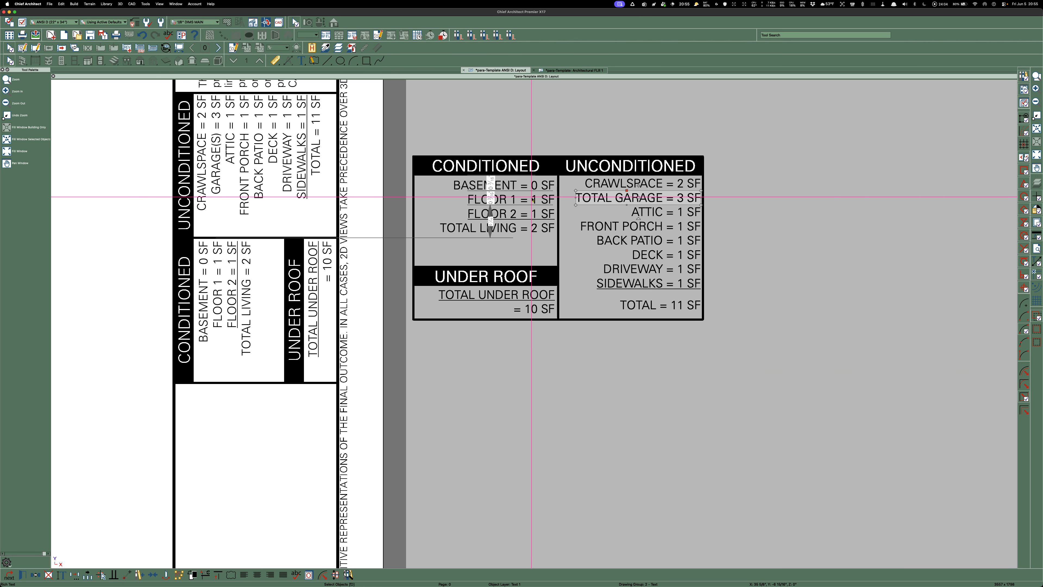
pyautogui.click(565, 70)
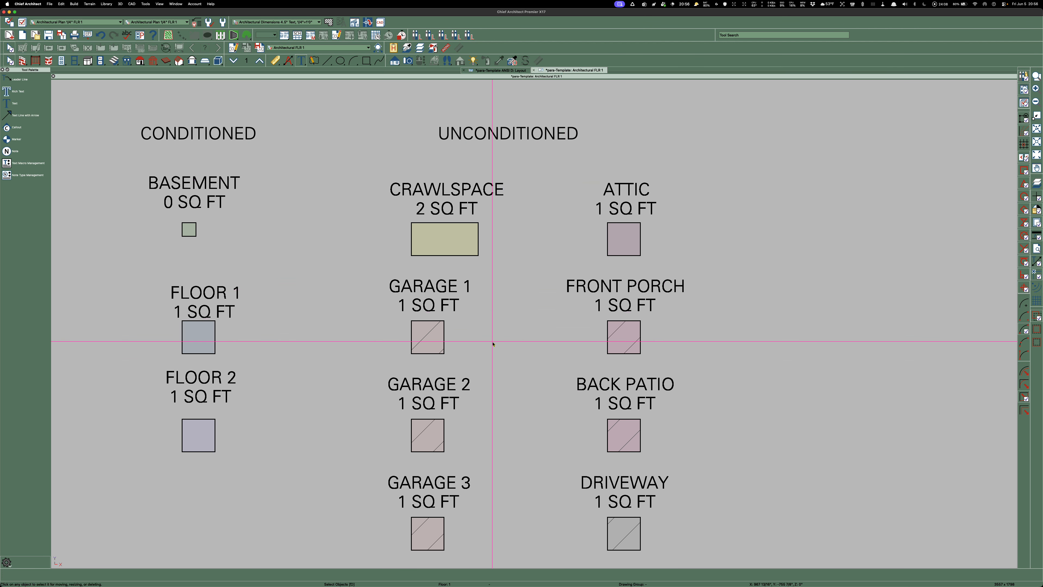
# Open and accept the large hatched FLOOR 1 polyline's label specification, and check the FLOOR 1 area in the layout
pyautogui.scroll(-10, 457, 349)
pyautogui.scroll(-2, 346, 421)
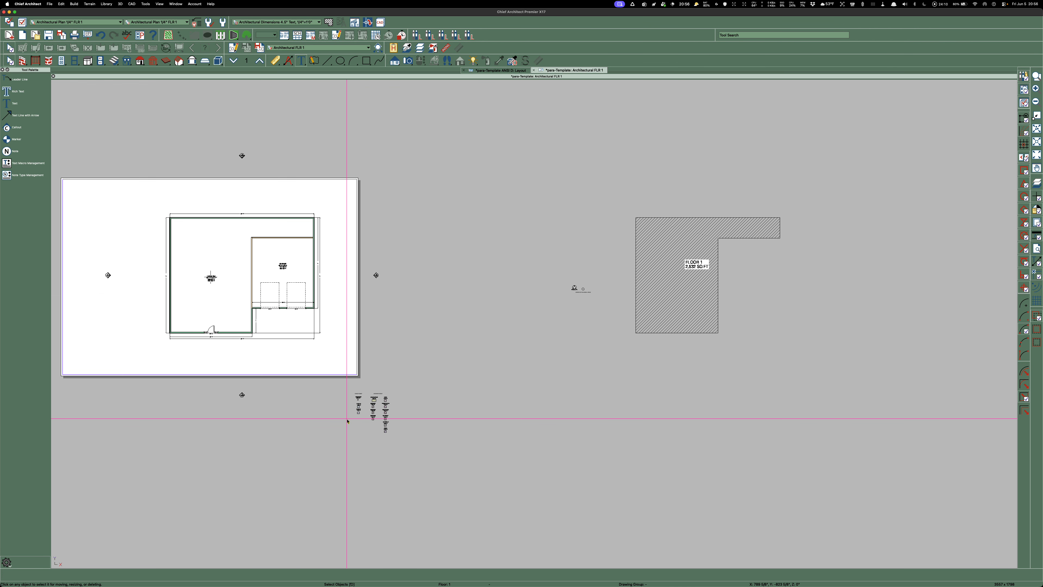
pyautogui.doubleClick(650, 287)
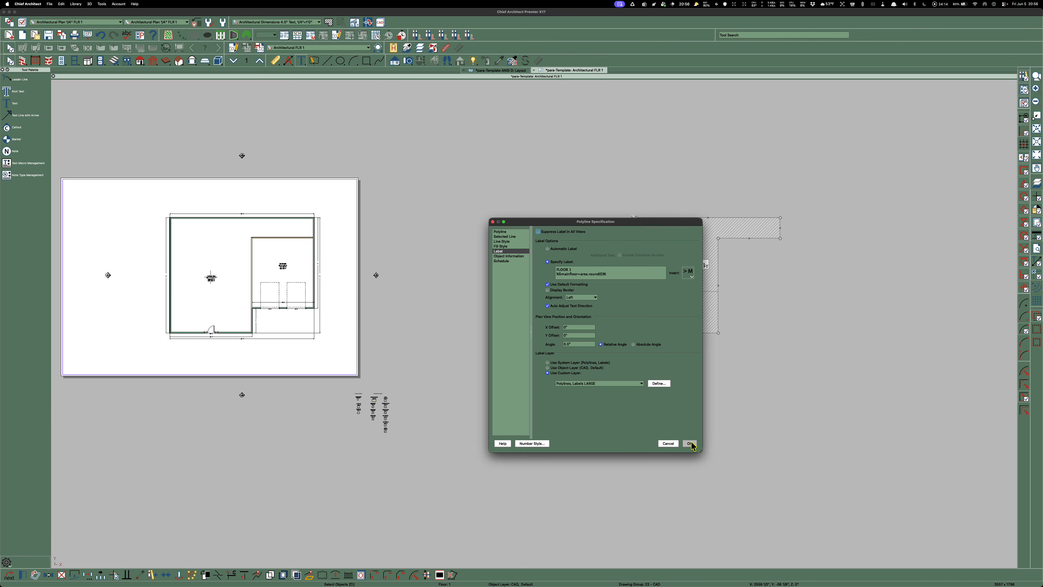
pyautogui.click(691, 444)
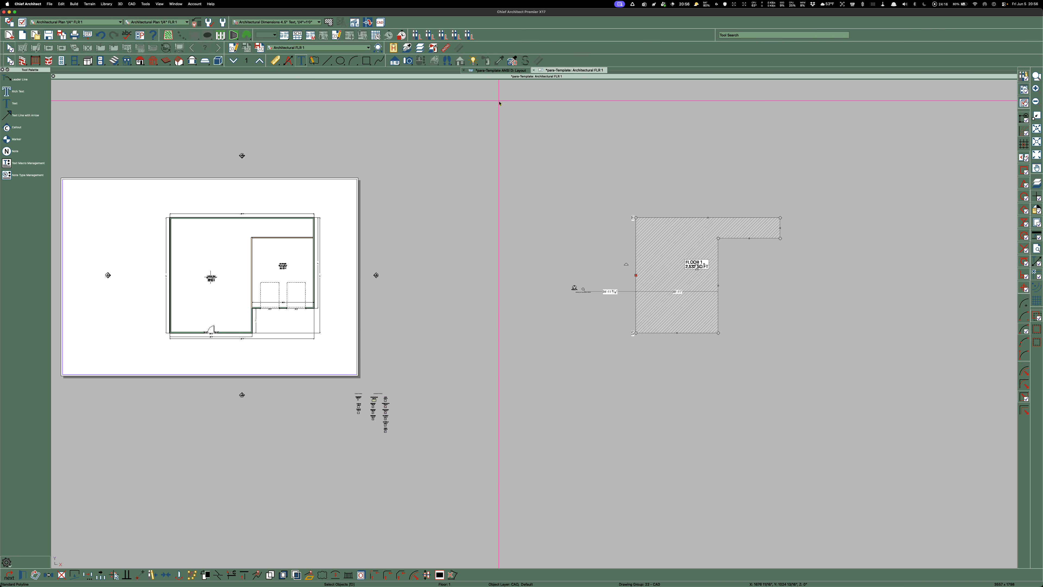
pyautogui.click(492, 71)
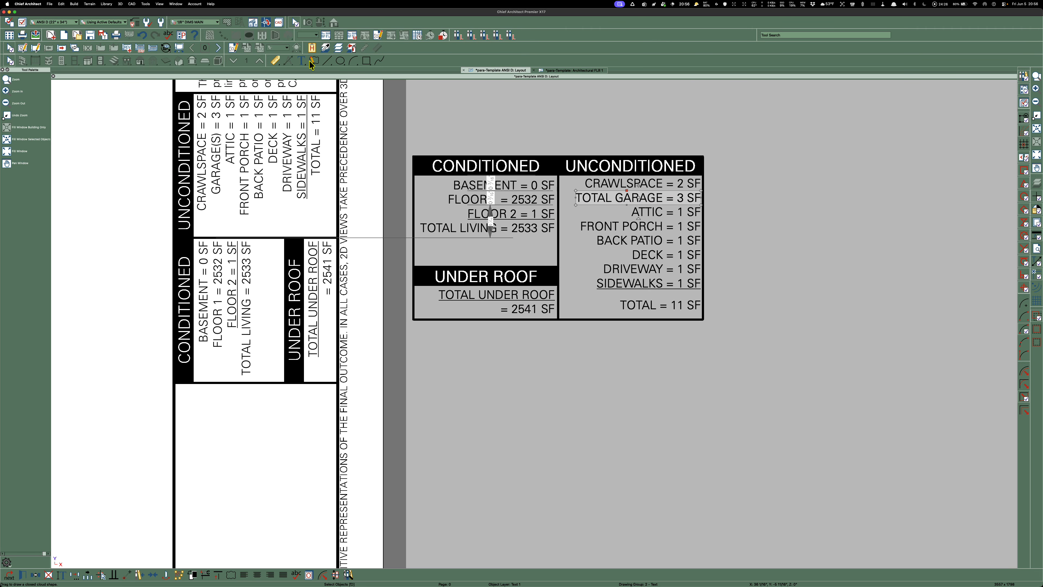
# In the Architectural FLR 2 plan view, open and accept the hatched FLOOR 2 polyline's label specification, and check the layout totals
pyautogui.click(585, 70)
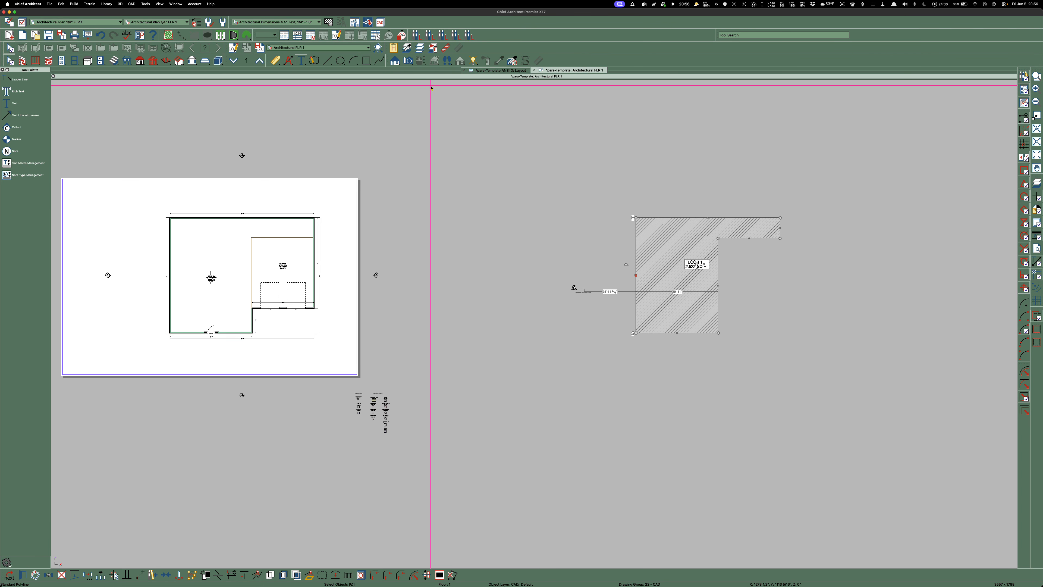
pyautogui.click(320, 47)
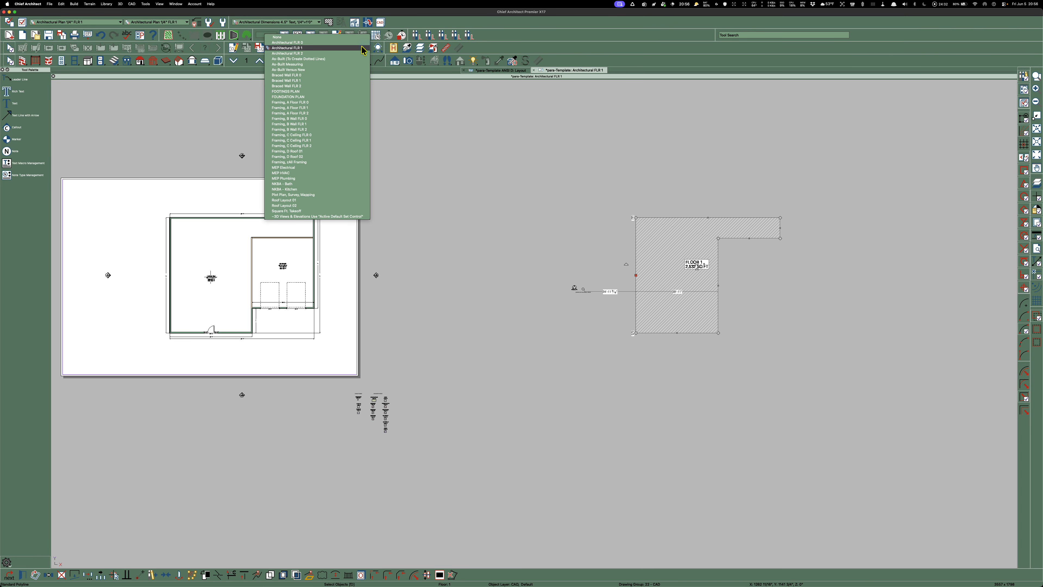
pyautogui.click(341, 53)
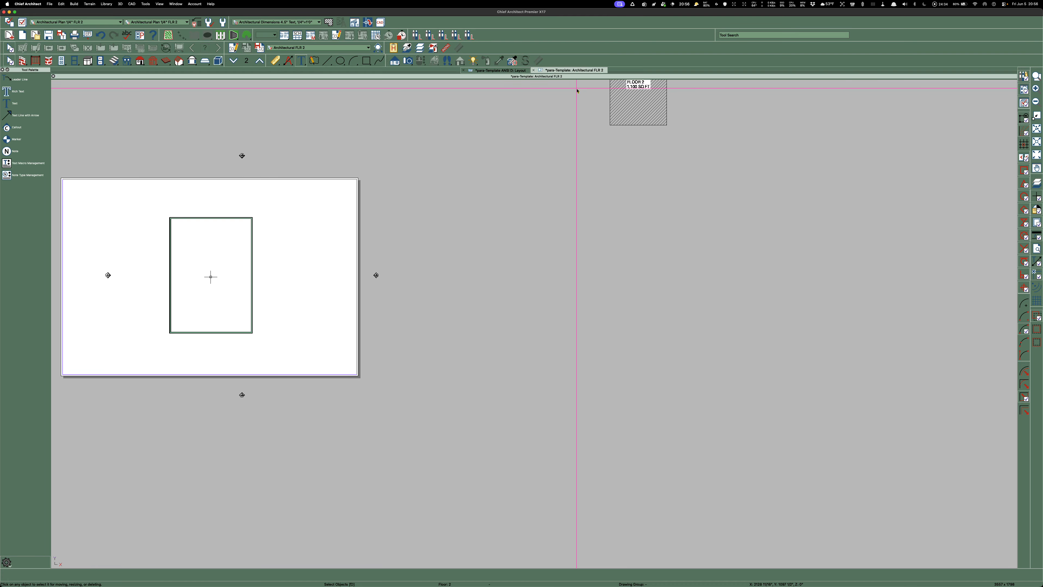
pyautogui.scroll(-1, 564, 193)
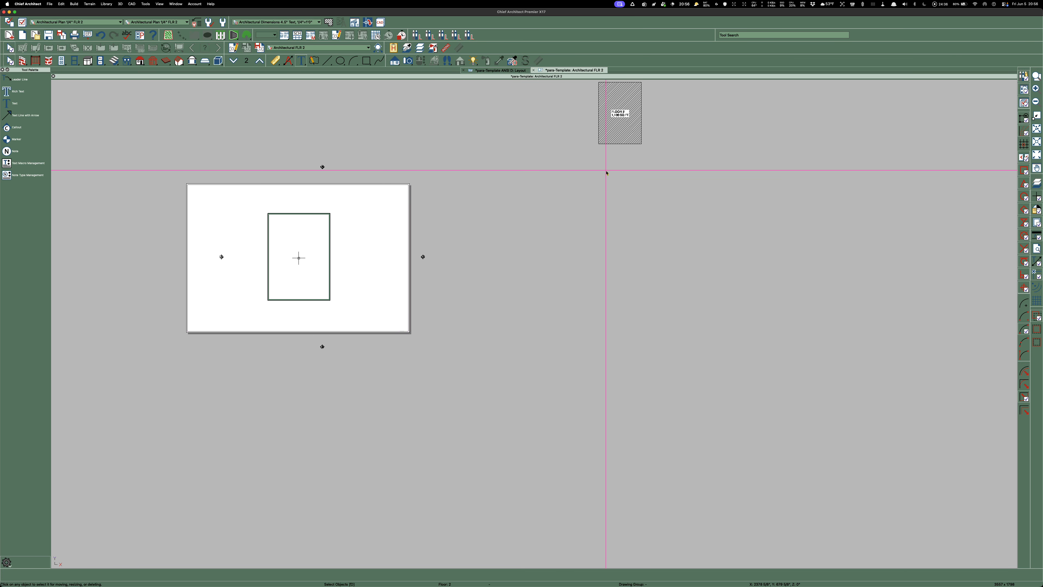
pyautogui.doubleClick(621, 97)
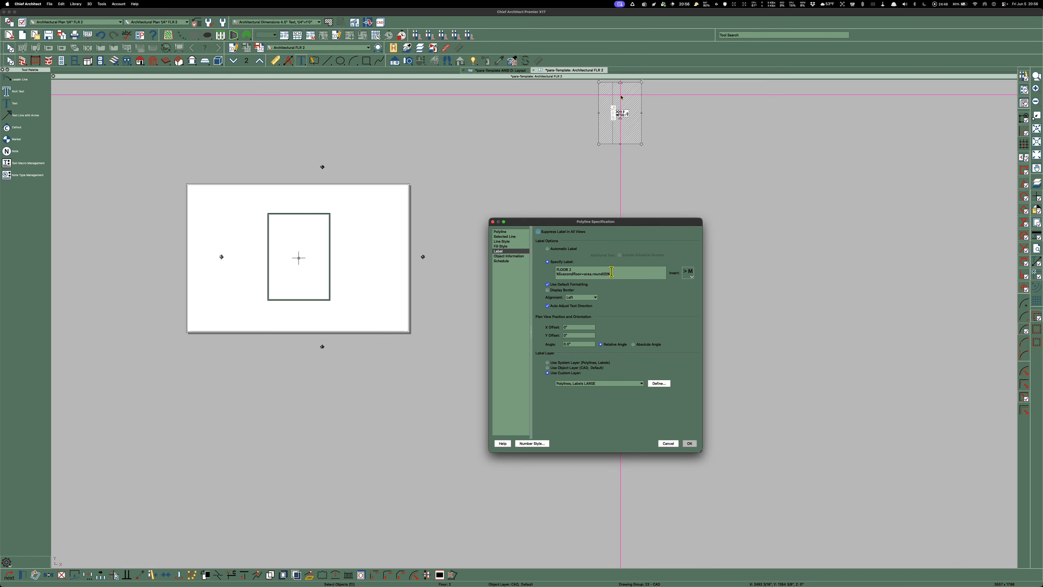
pyautogui.click(687, 444)
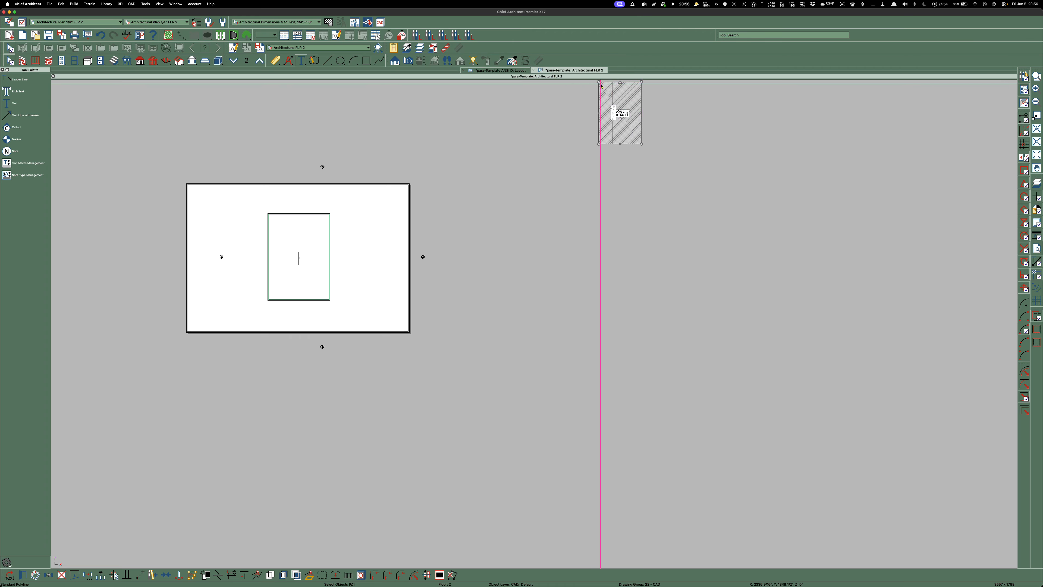
pyautogui.click(491, 70)
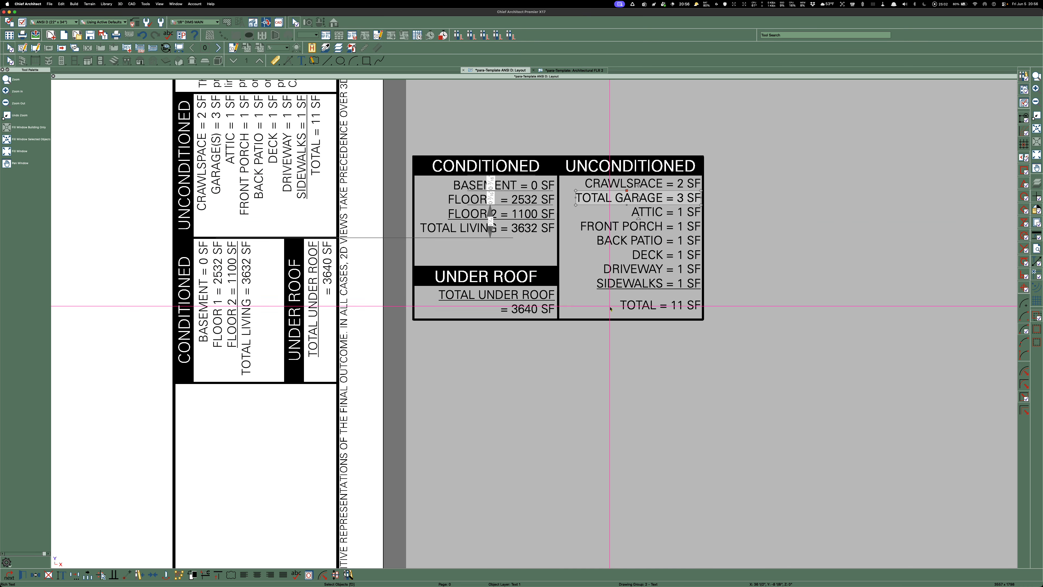
pyautogui.click(566, 361)
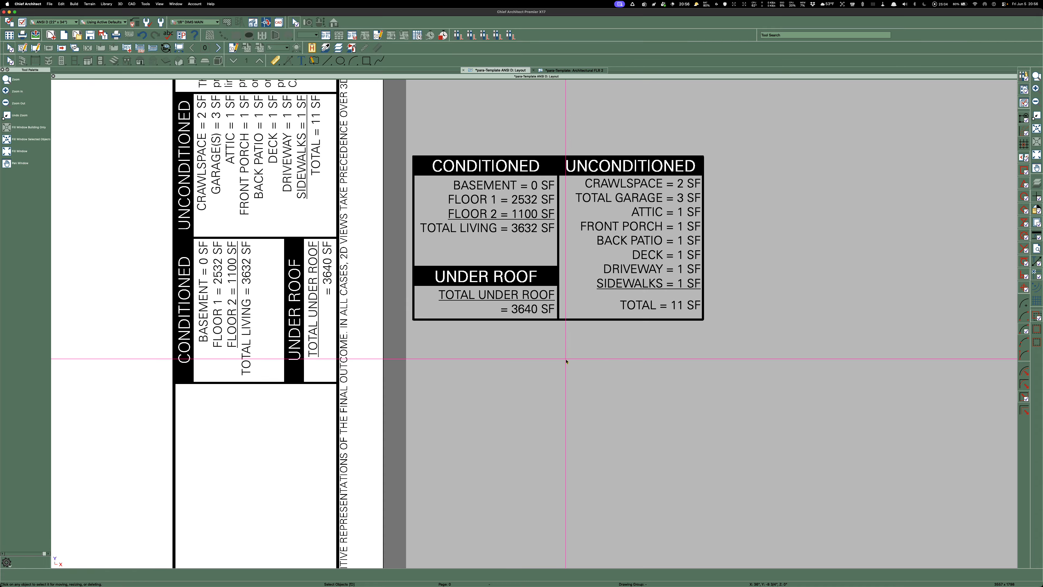